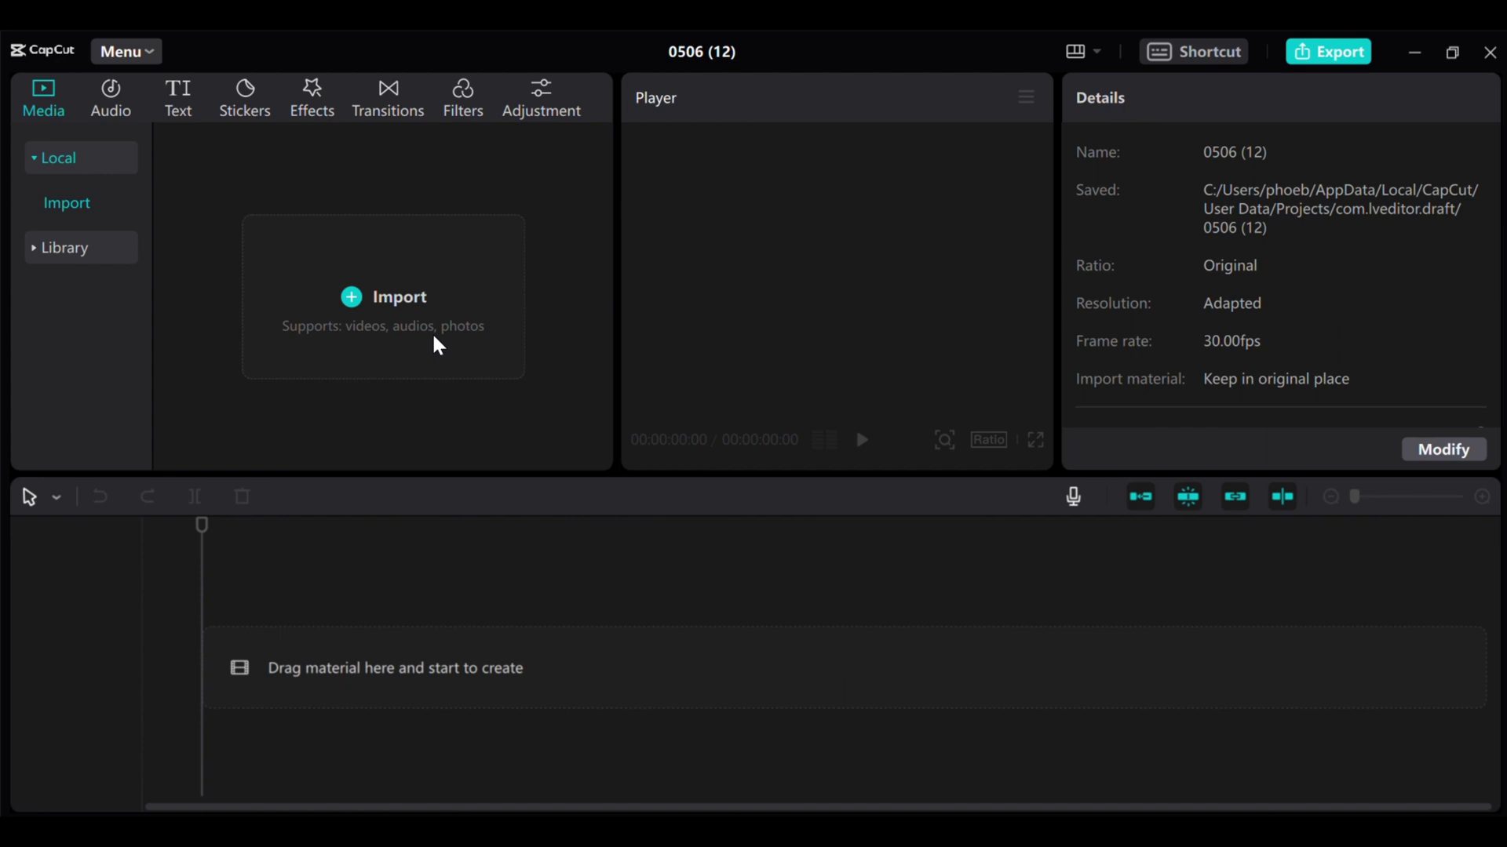
Import clips C0297 and C0299 and place both on the timeline.
click(434, 338)
click(1182, 258)
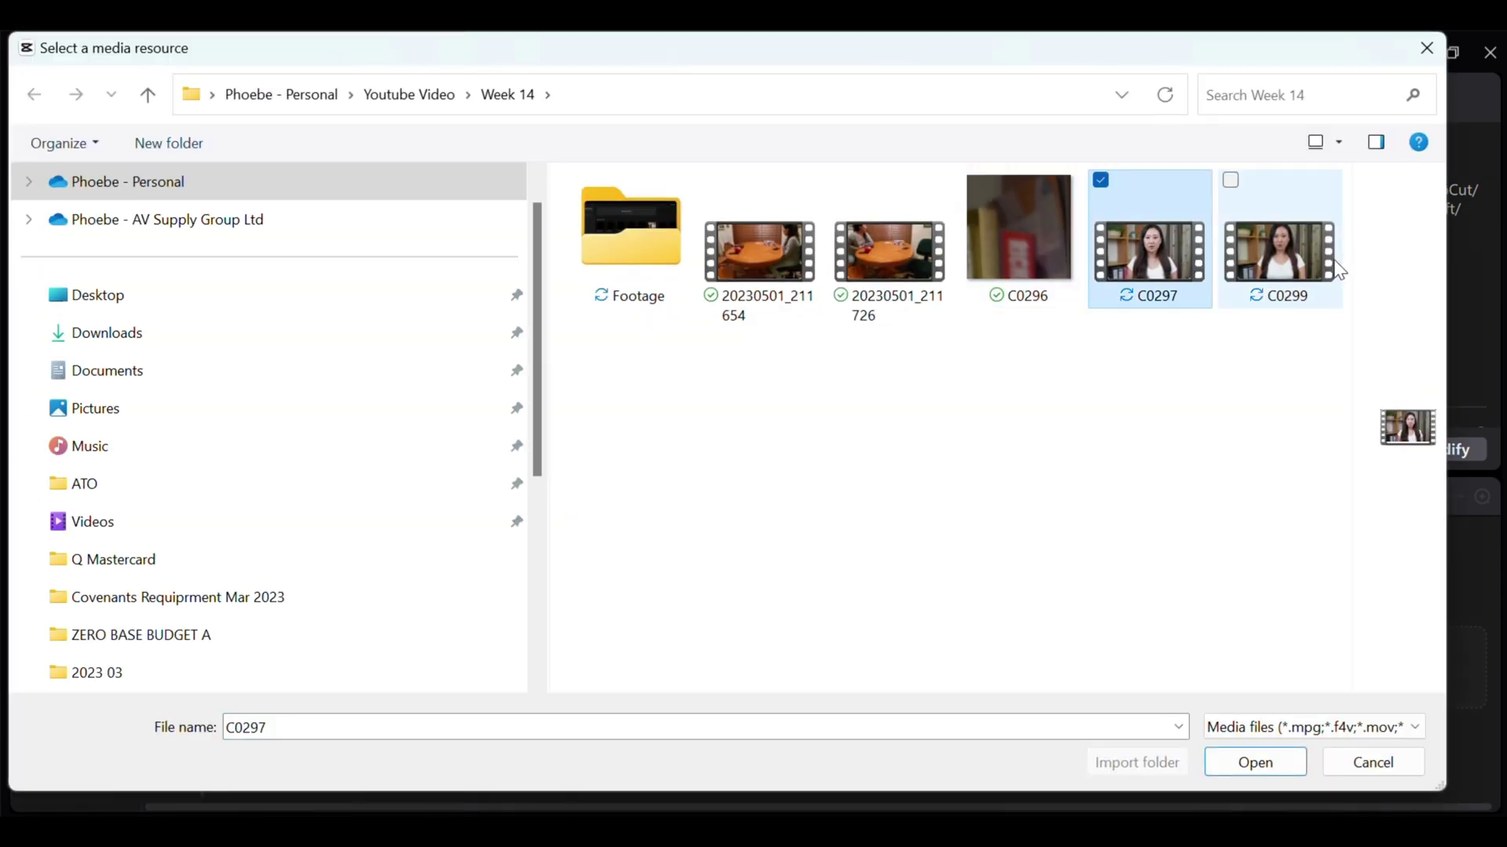
ctrl+click(1326, 264)
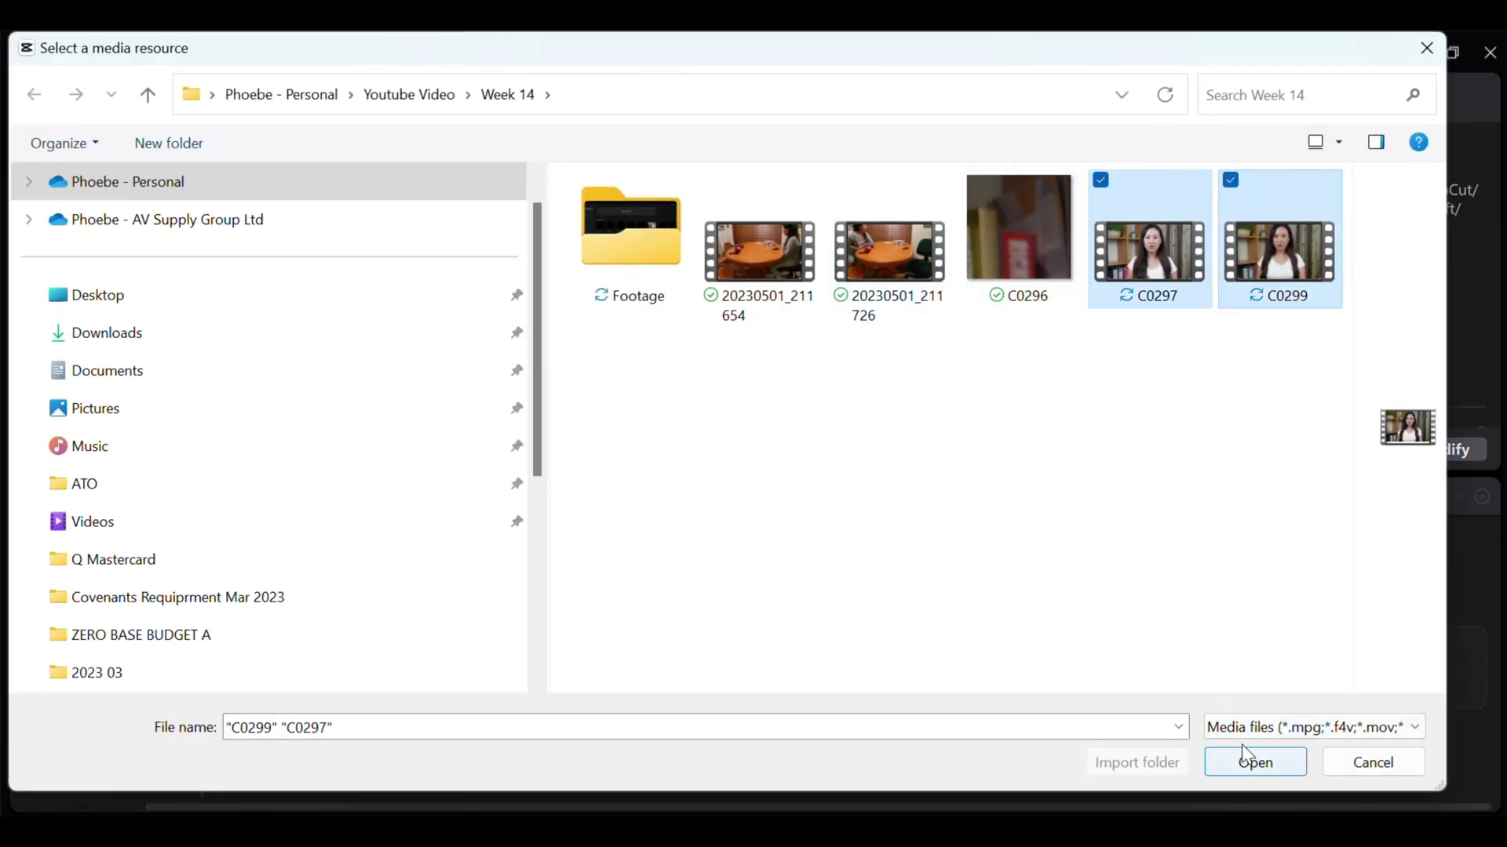
click(1251, 765)
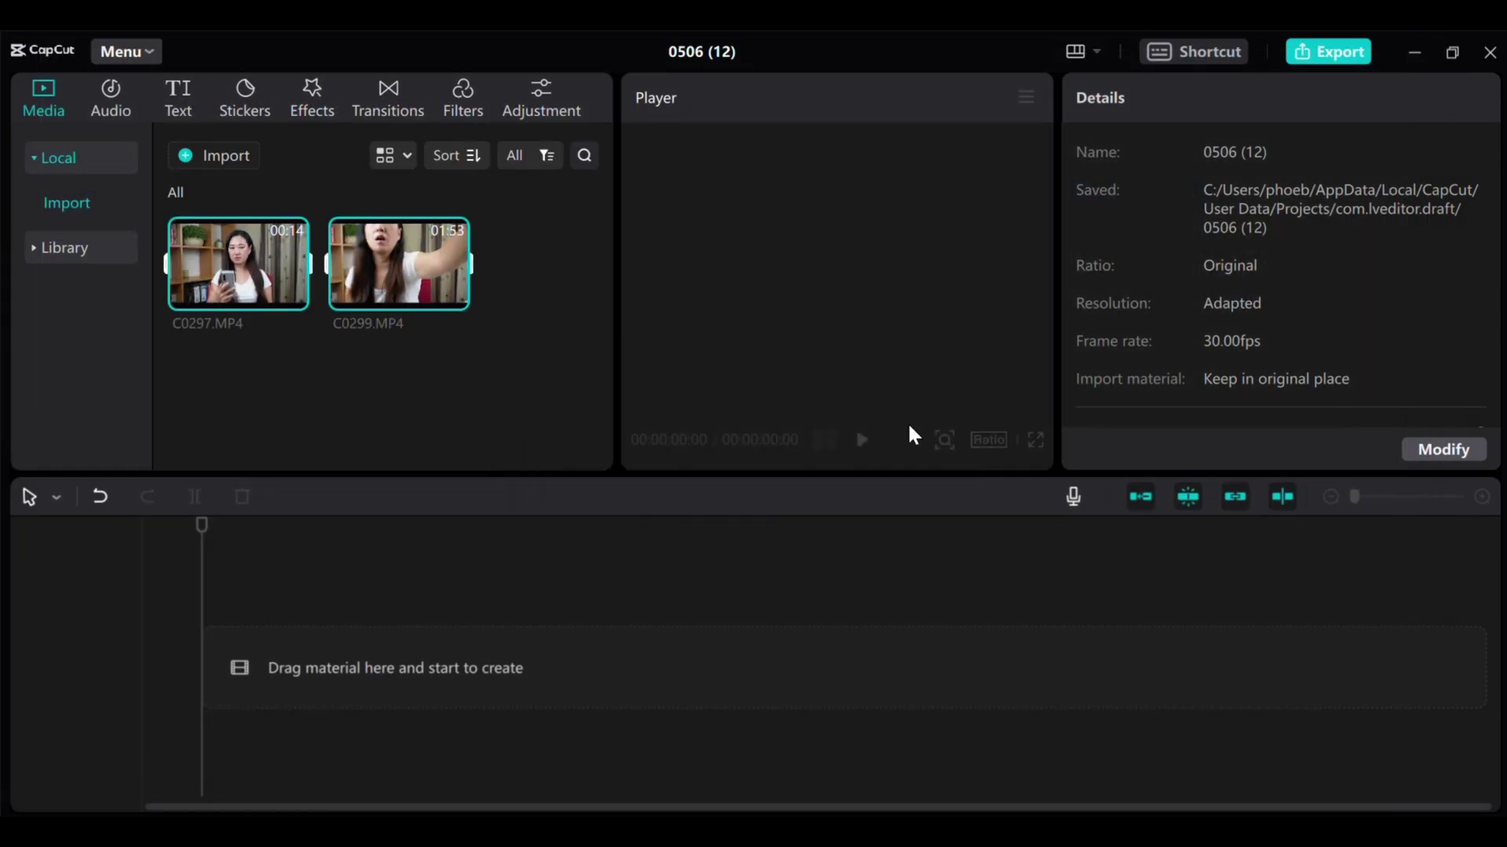
drag(386, 267, 431, 733)
Set the project aspect ratio to 16:9.
click(1011, 441)
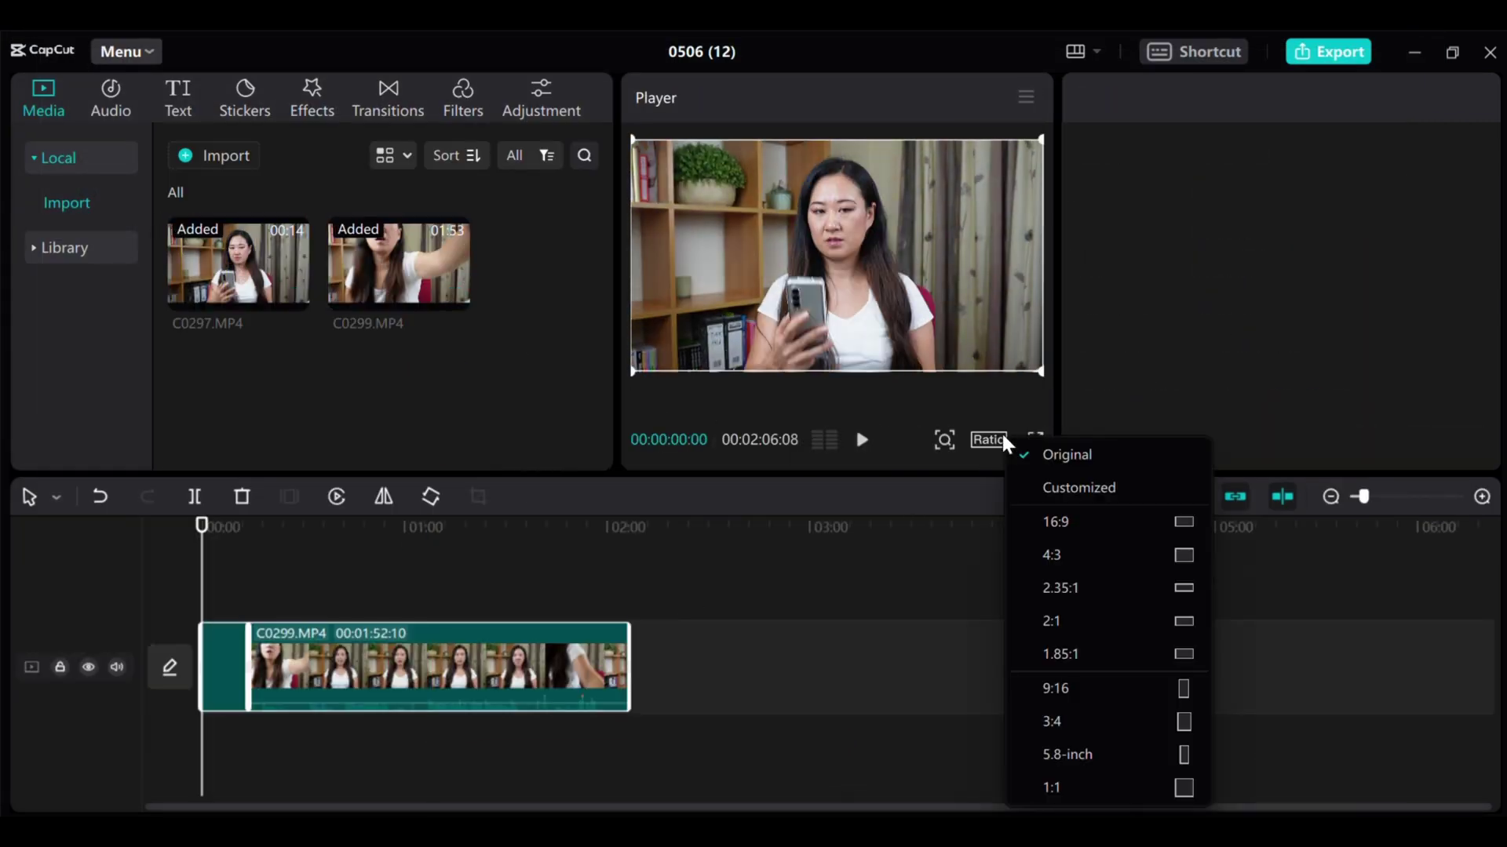
click(1056, 520)
click(997, 440)
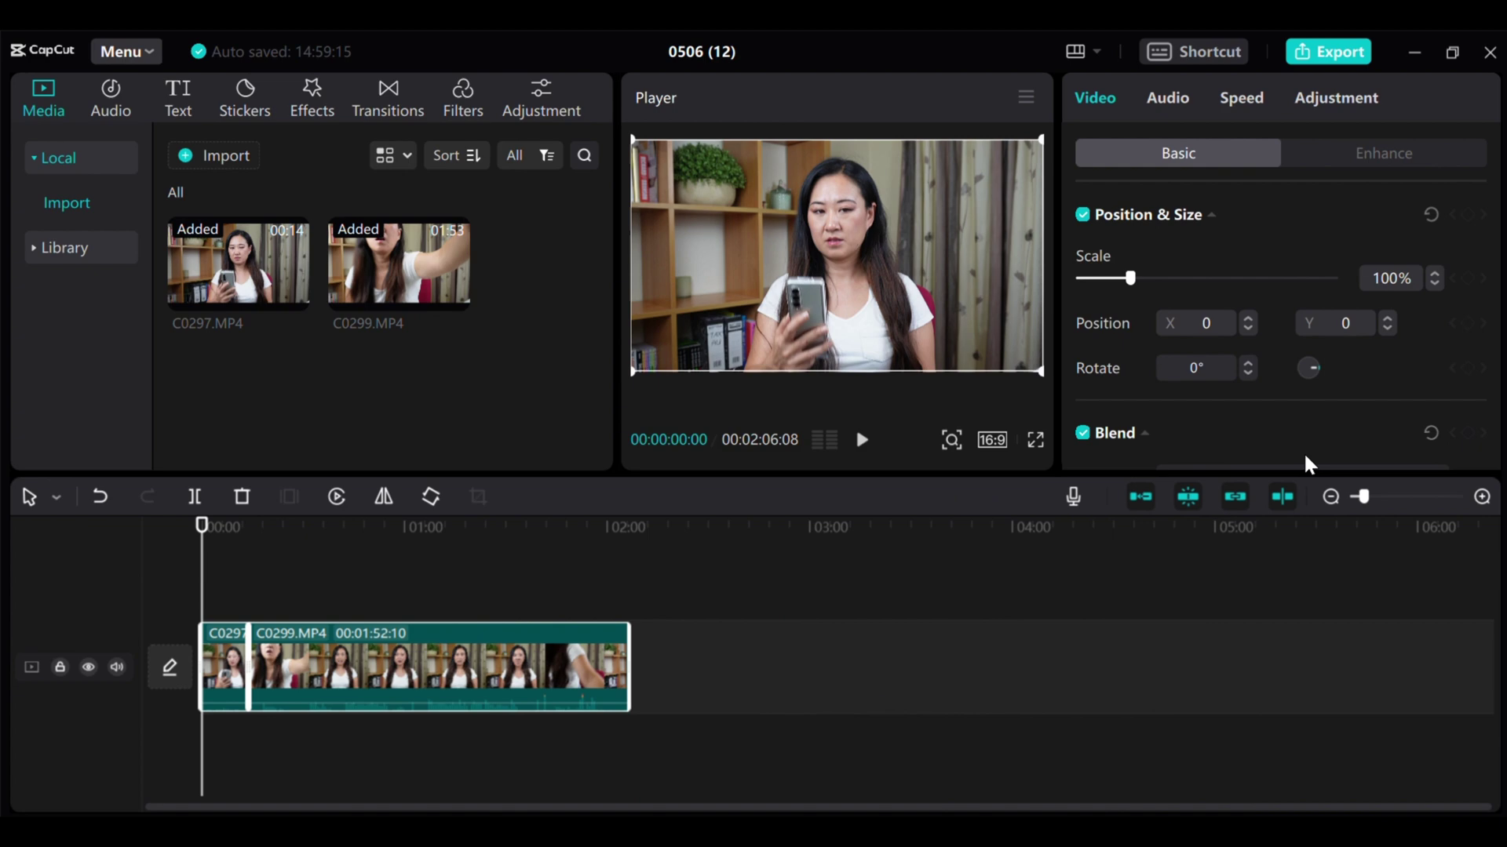
Trim the opening of C0297, split at about 05:10, and delete the unwanted piece.
click(1483, 498)
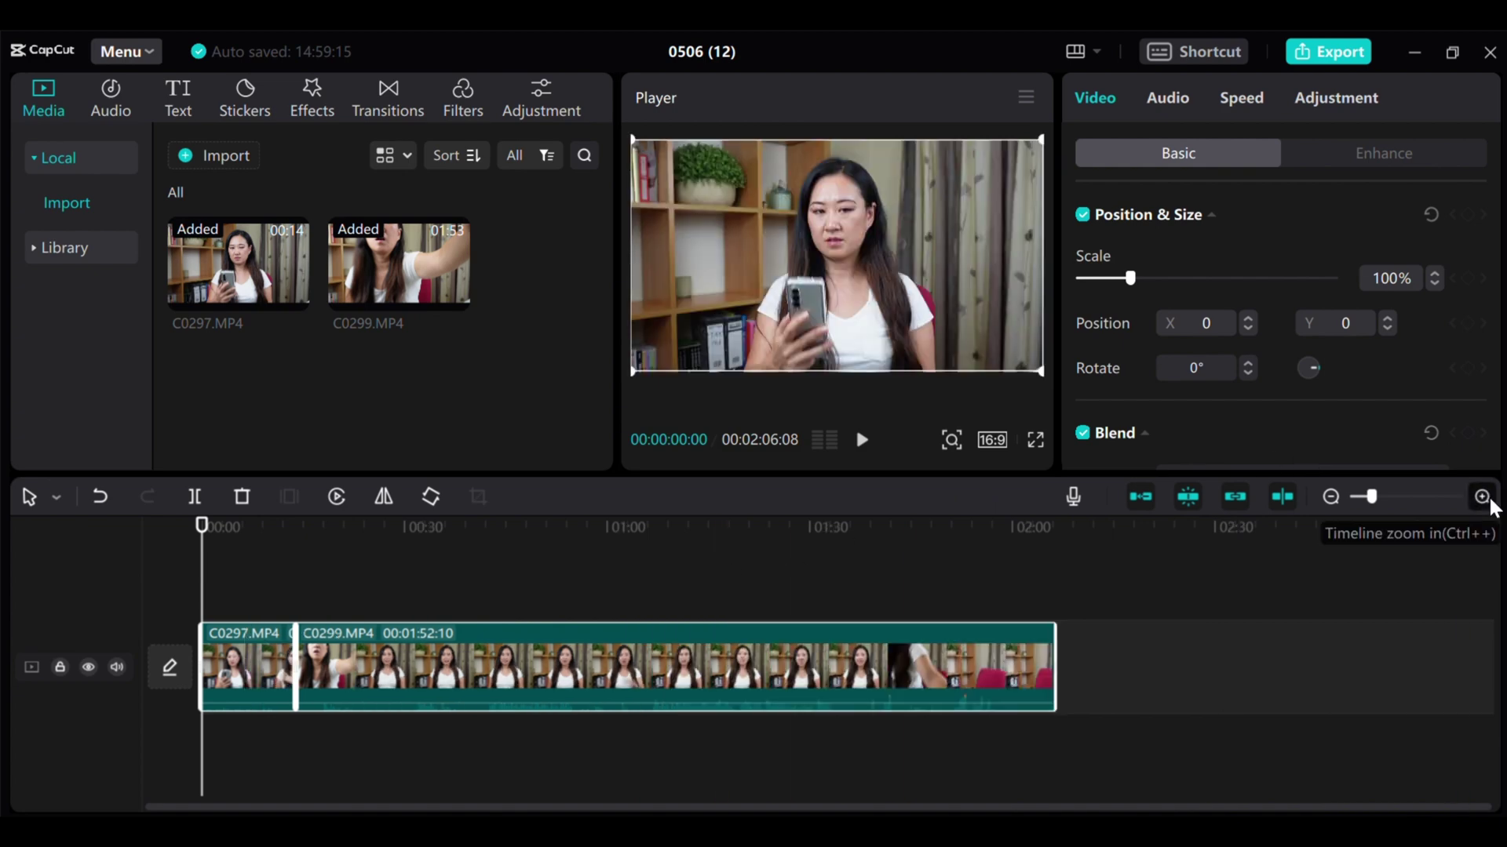
click(1483, 497)
click(1484, 497)
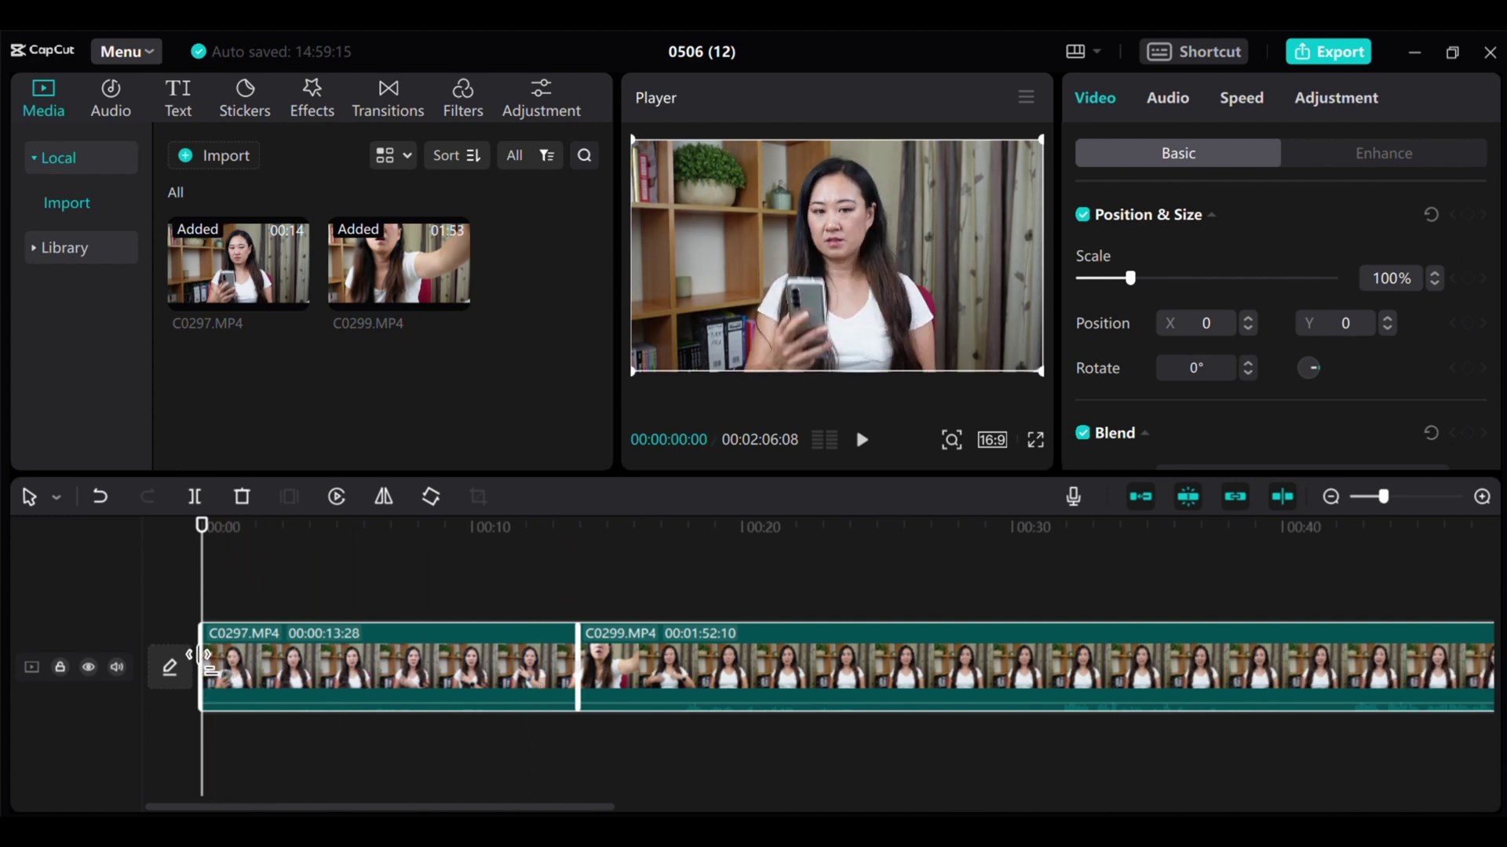
mouse_move(227, 673)
mouse_down()
mouse_move(400, 663)
mouse_move(237, 666)
mouse_move(251, 665)
mouse_up()
click(350, 612)
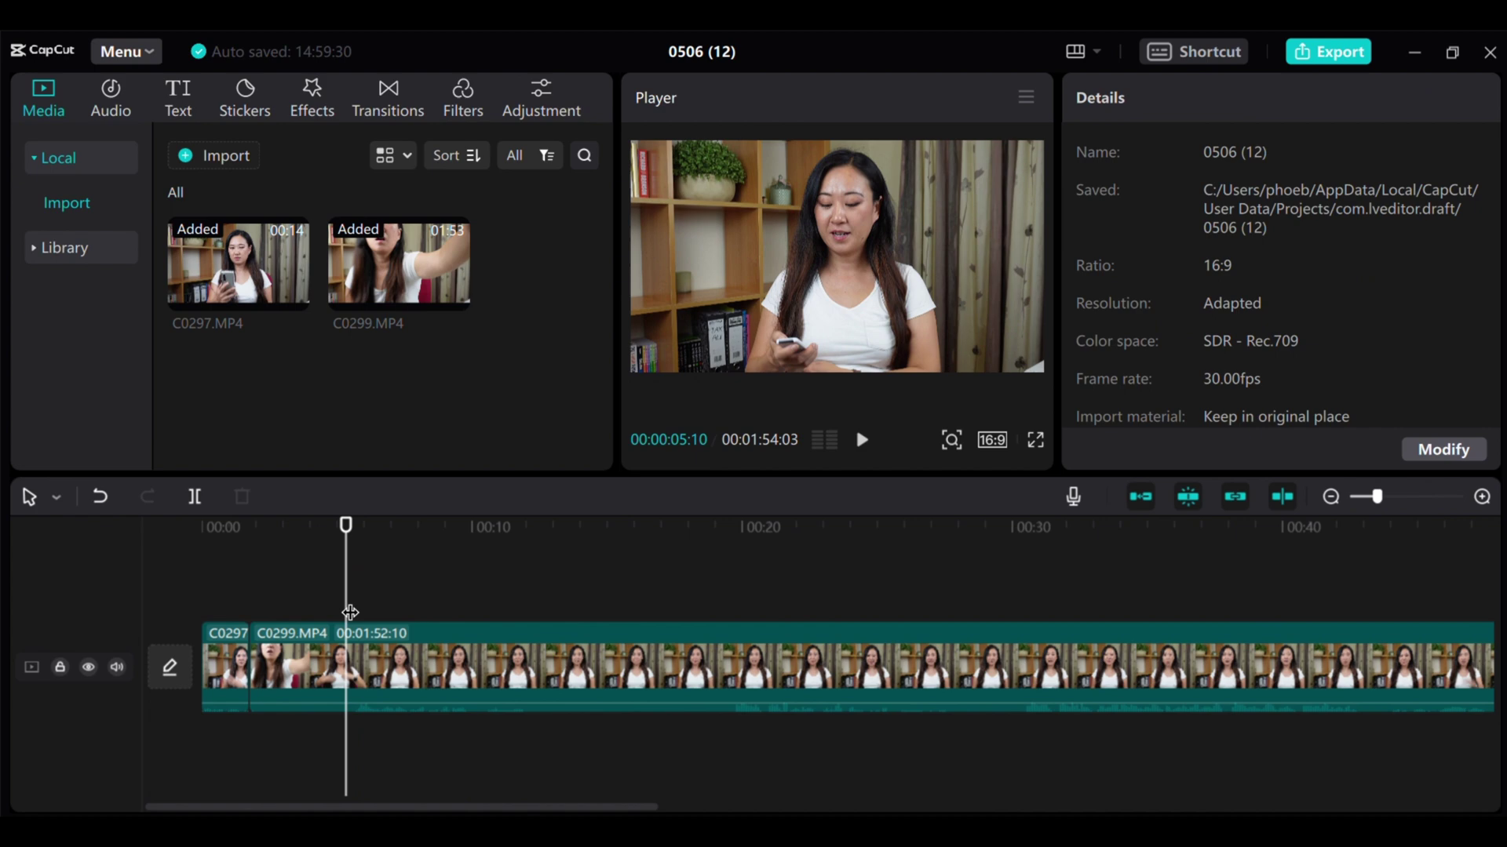
click(195, 497)
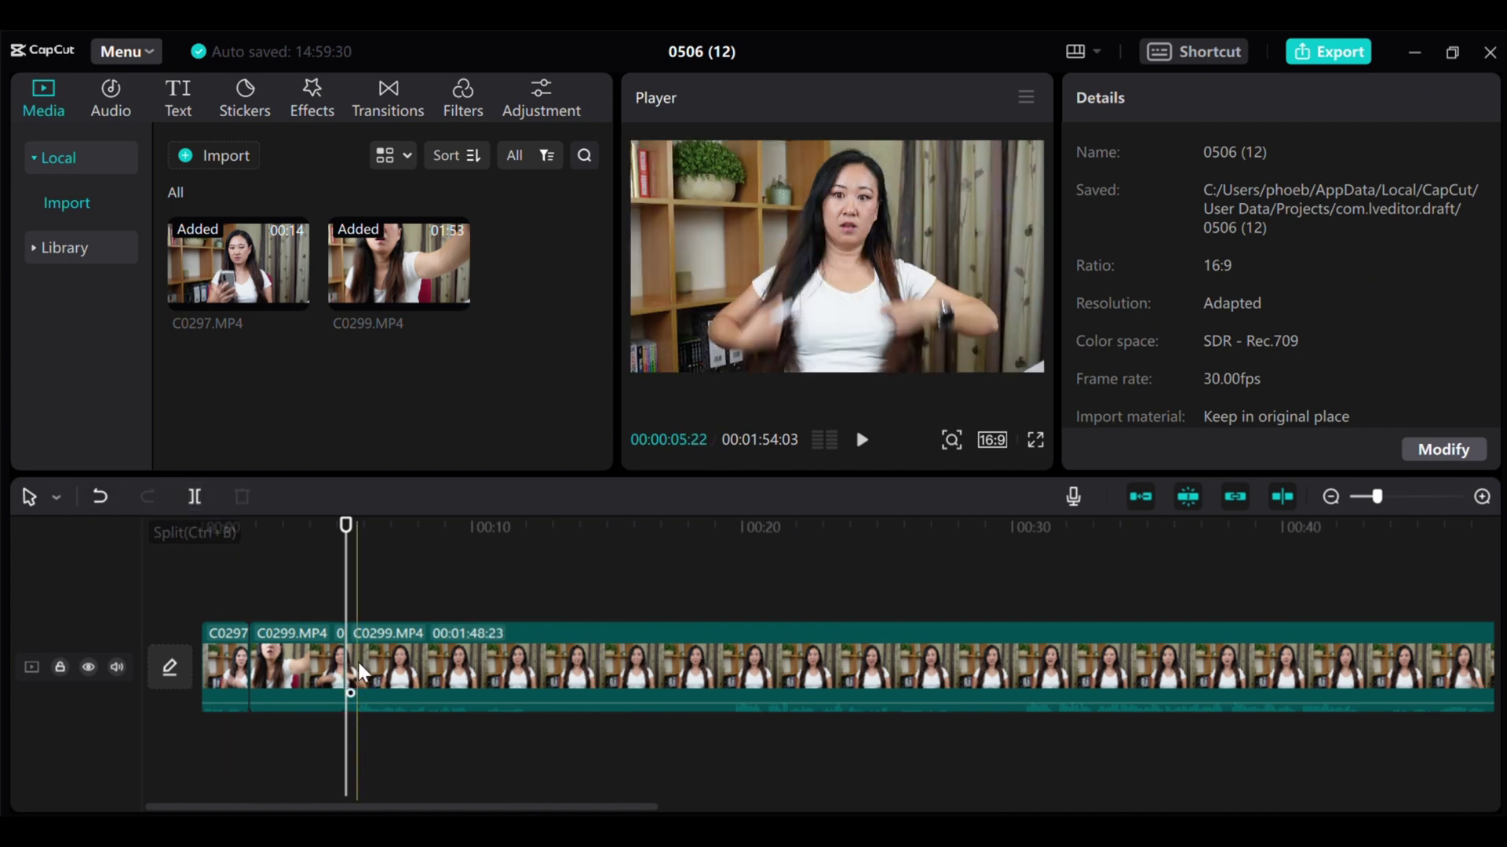
click(328, 674)
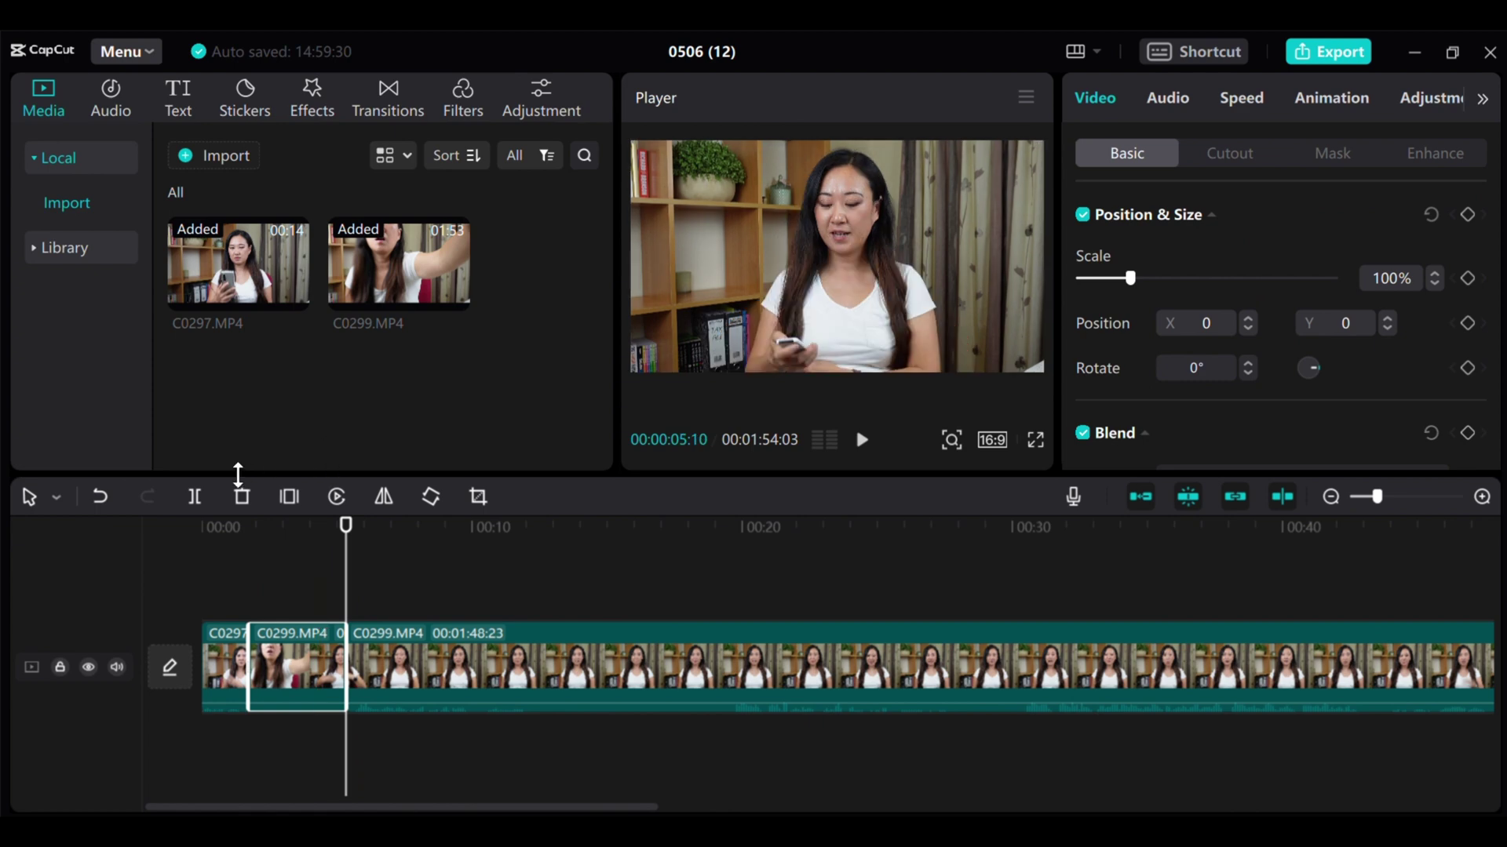
click(241, 496)
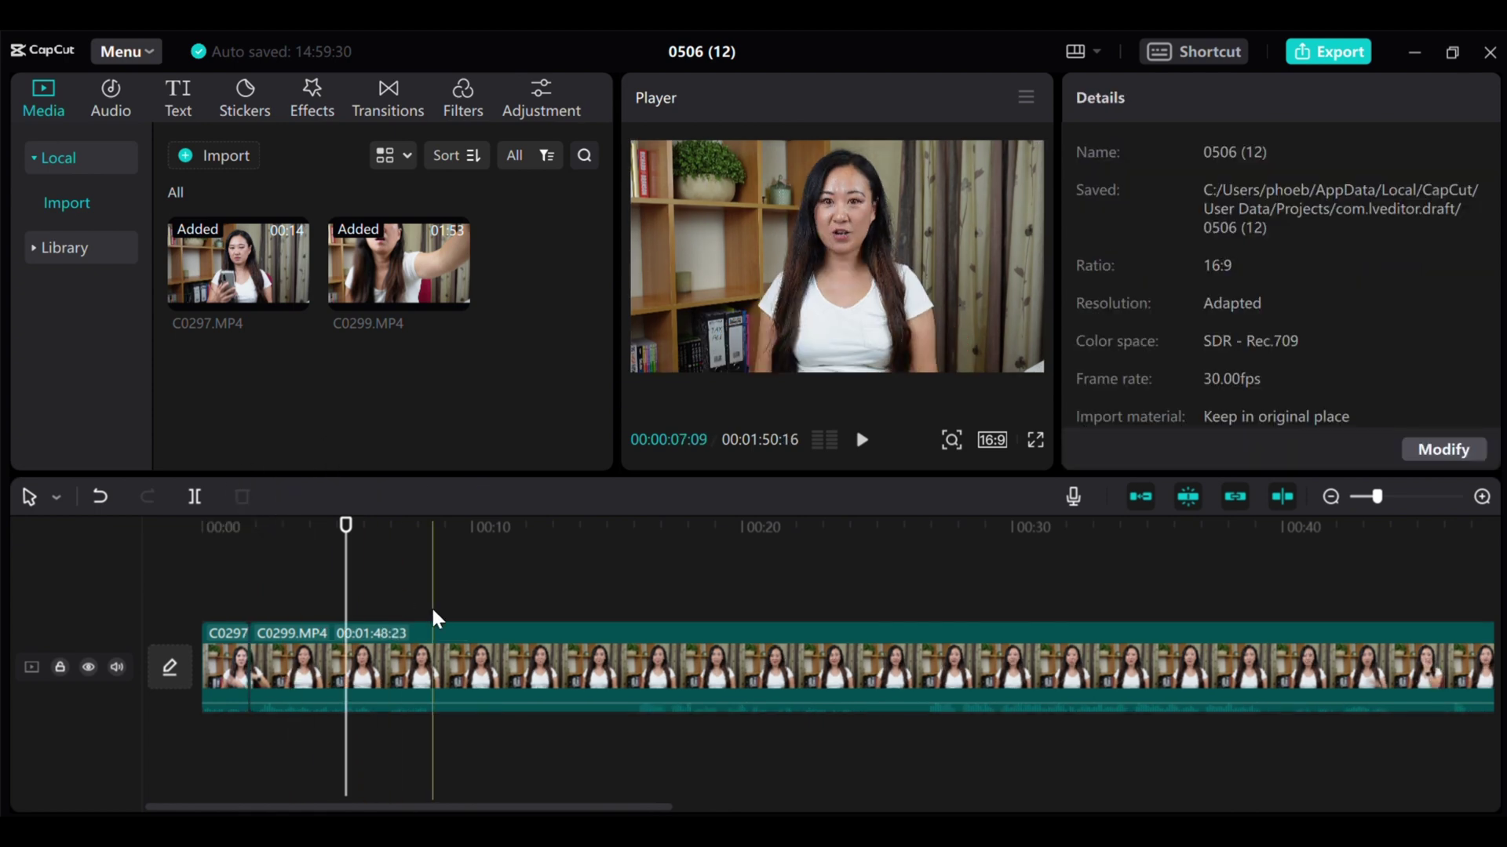
Cut C0299 at 00:06 and 00:07, delete the piece between, and zoom back out.
click(1482, 497)
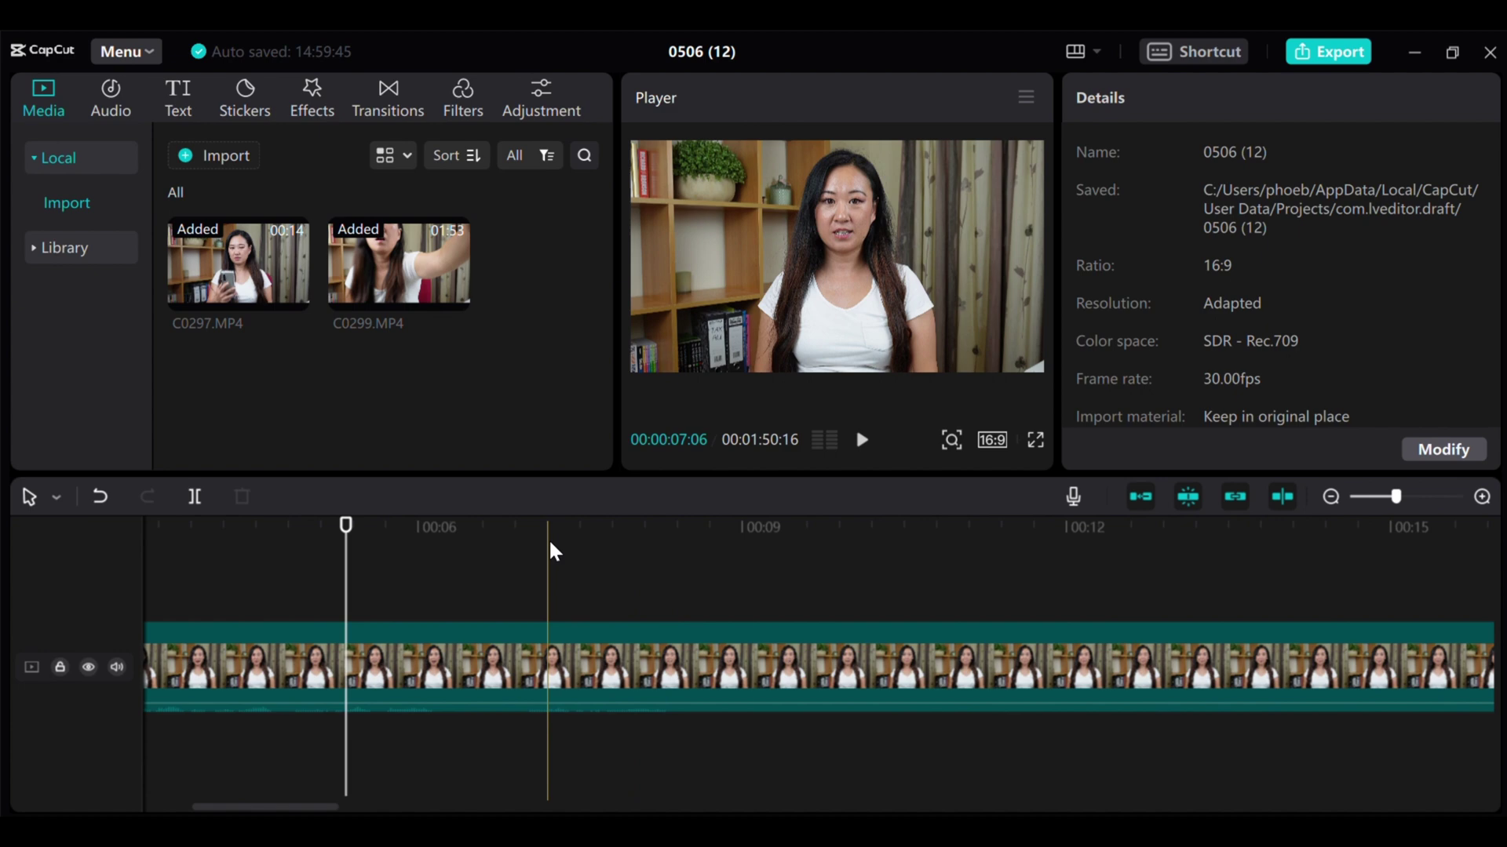
click(527, 541)
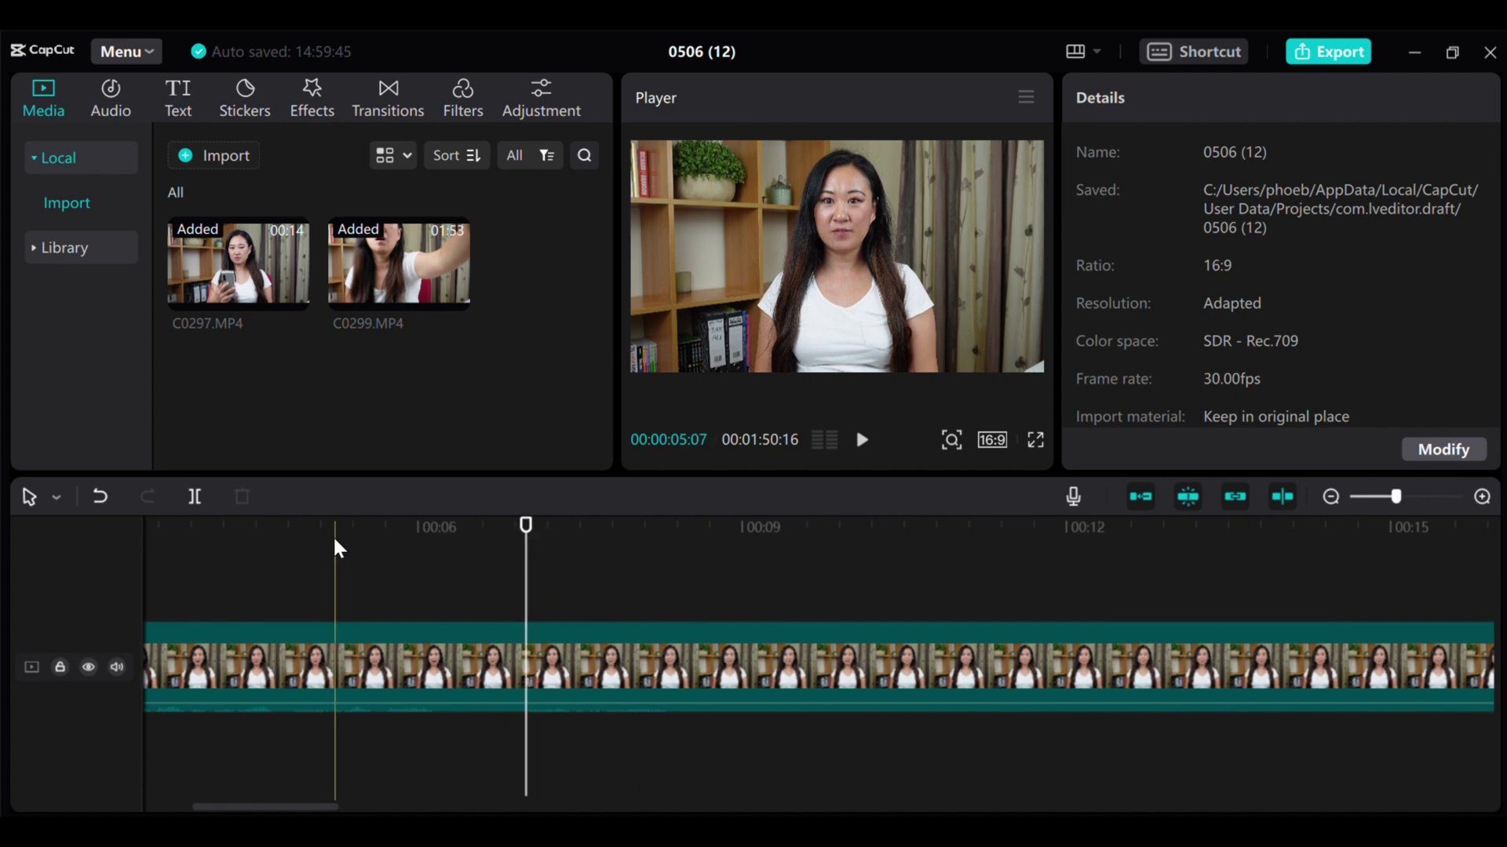
click(195, 497)
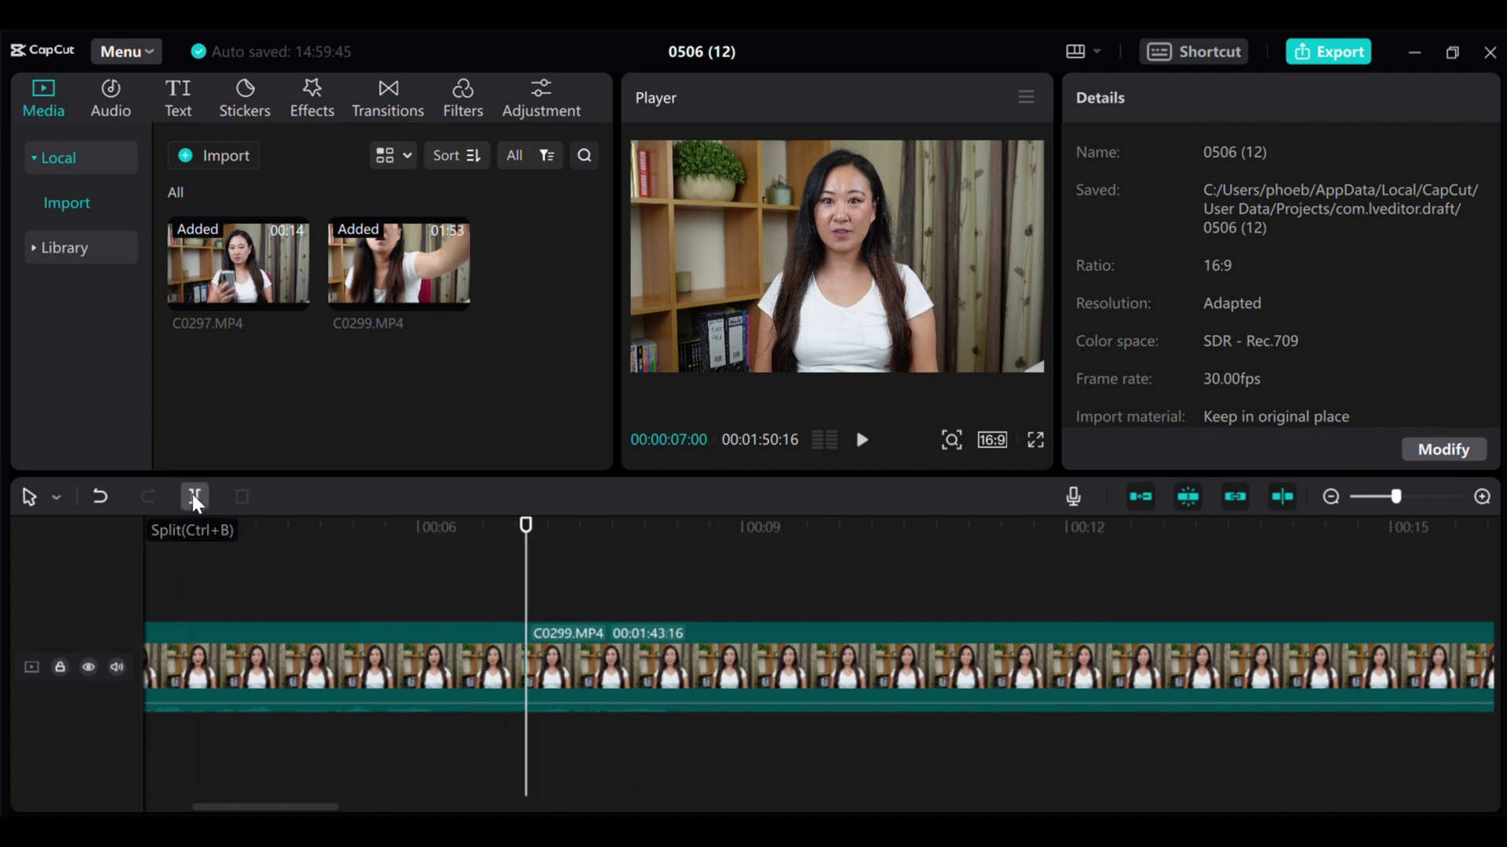
click(437, 583)
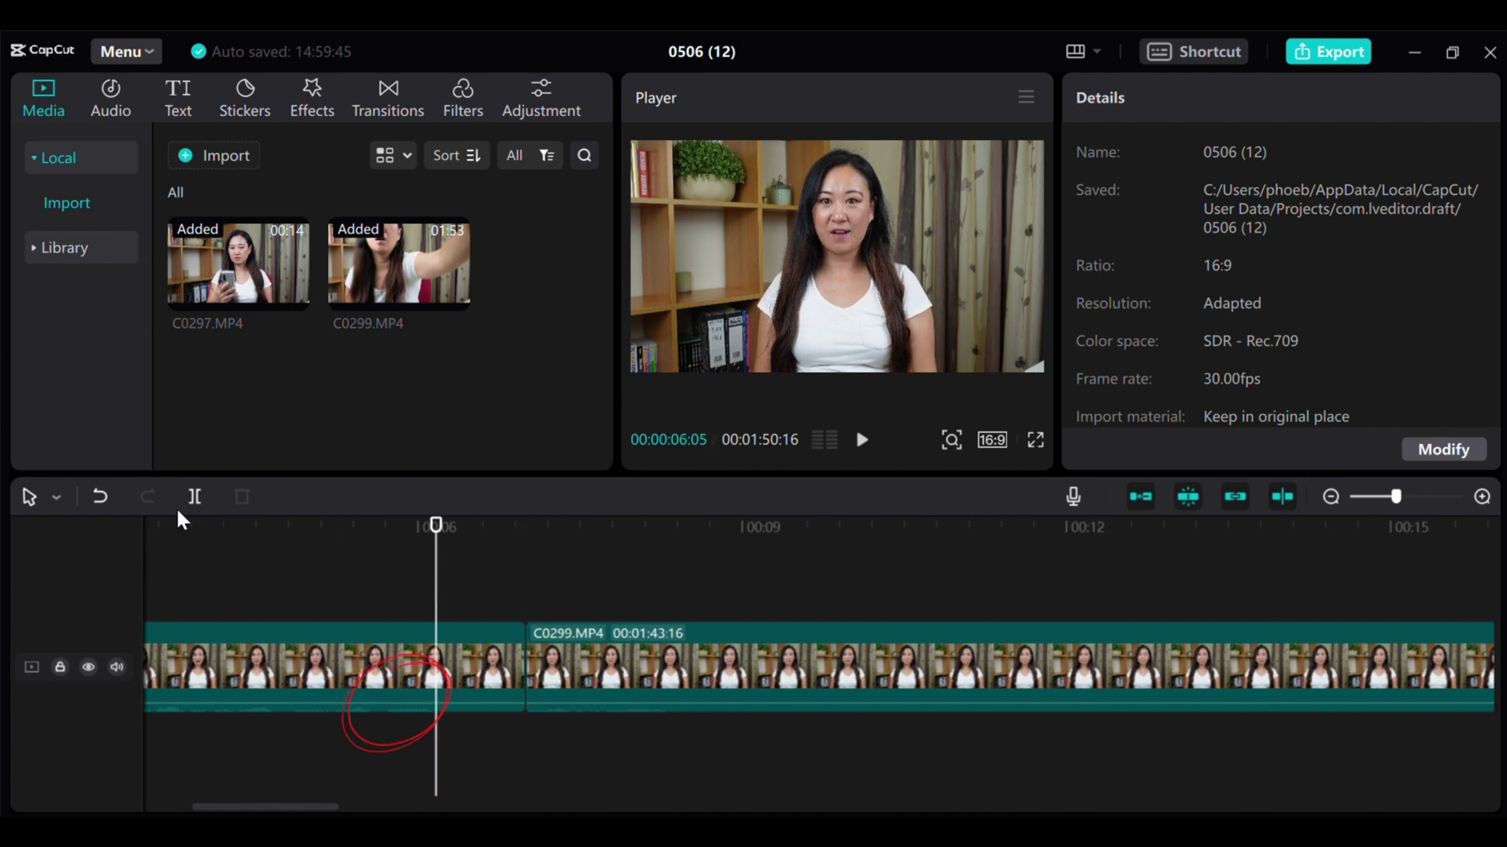
click(196, 497)
click(495, 646)
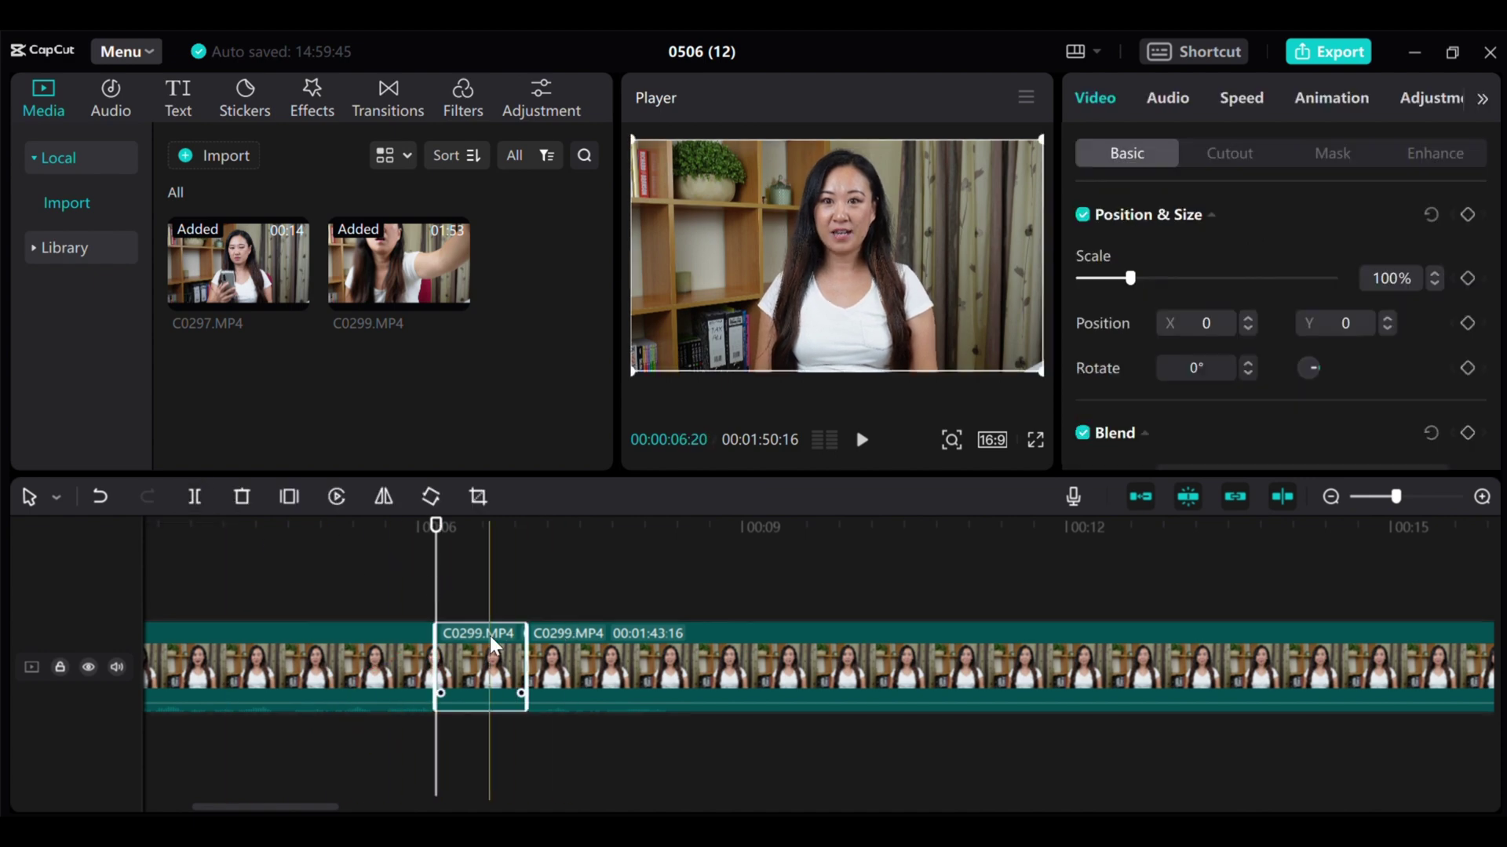
click(245, 503)
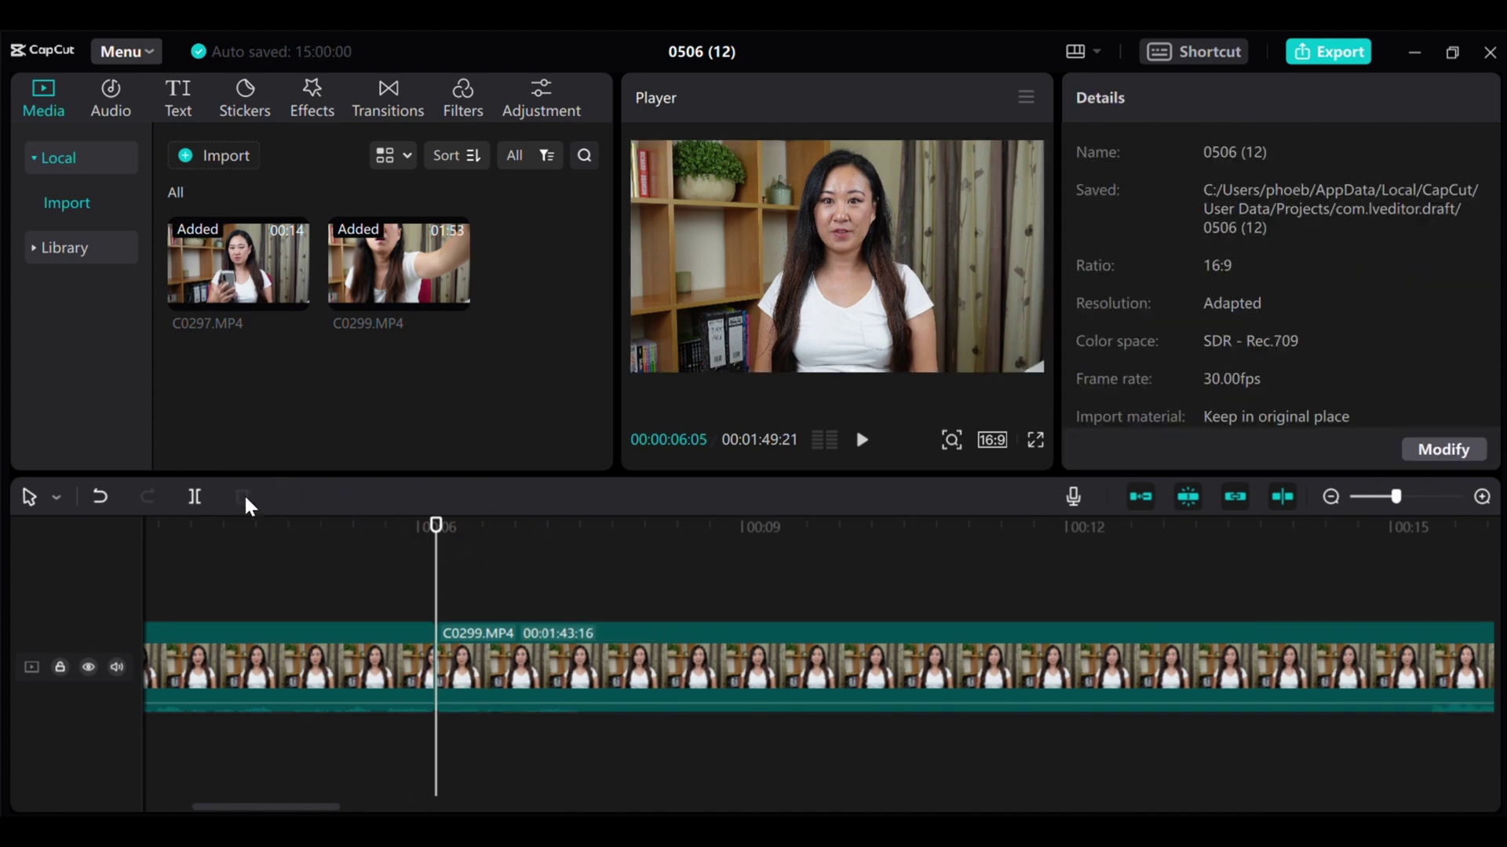
click(1330, 497)
click(1330, 497)
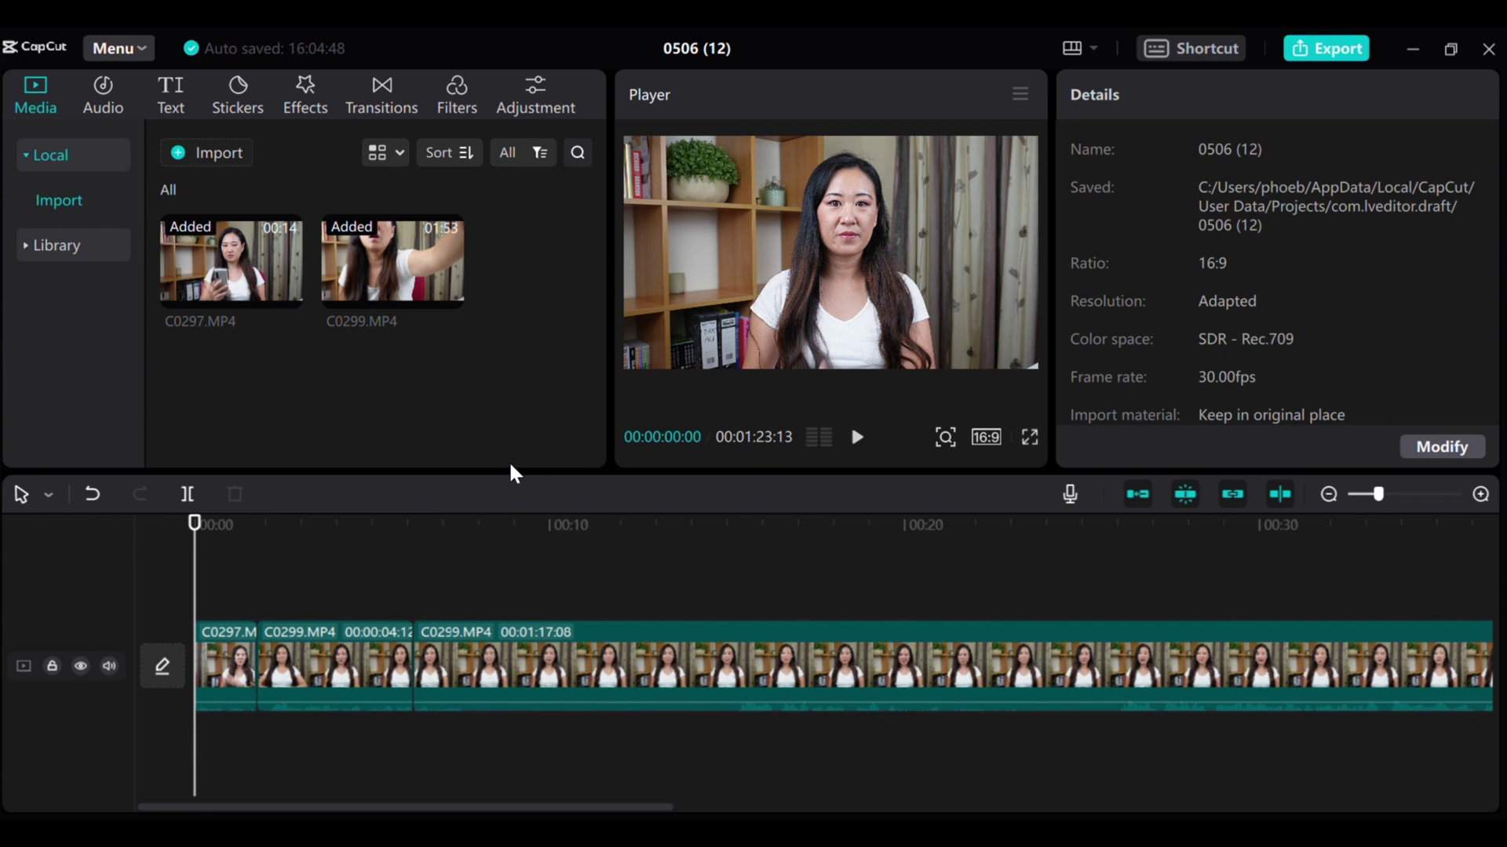
Preview Squiggly Distinction from the Vlog music library and add it to the timeline.
click(95, 104)
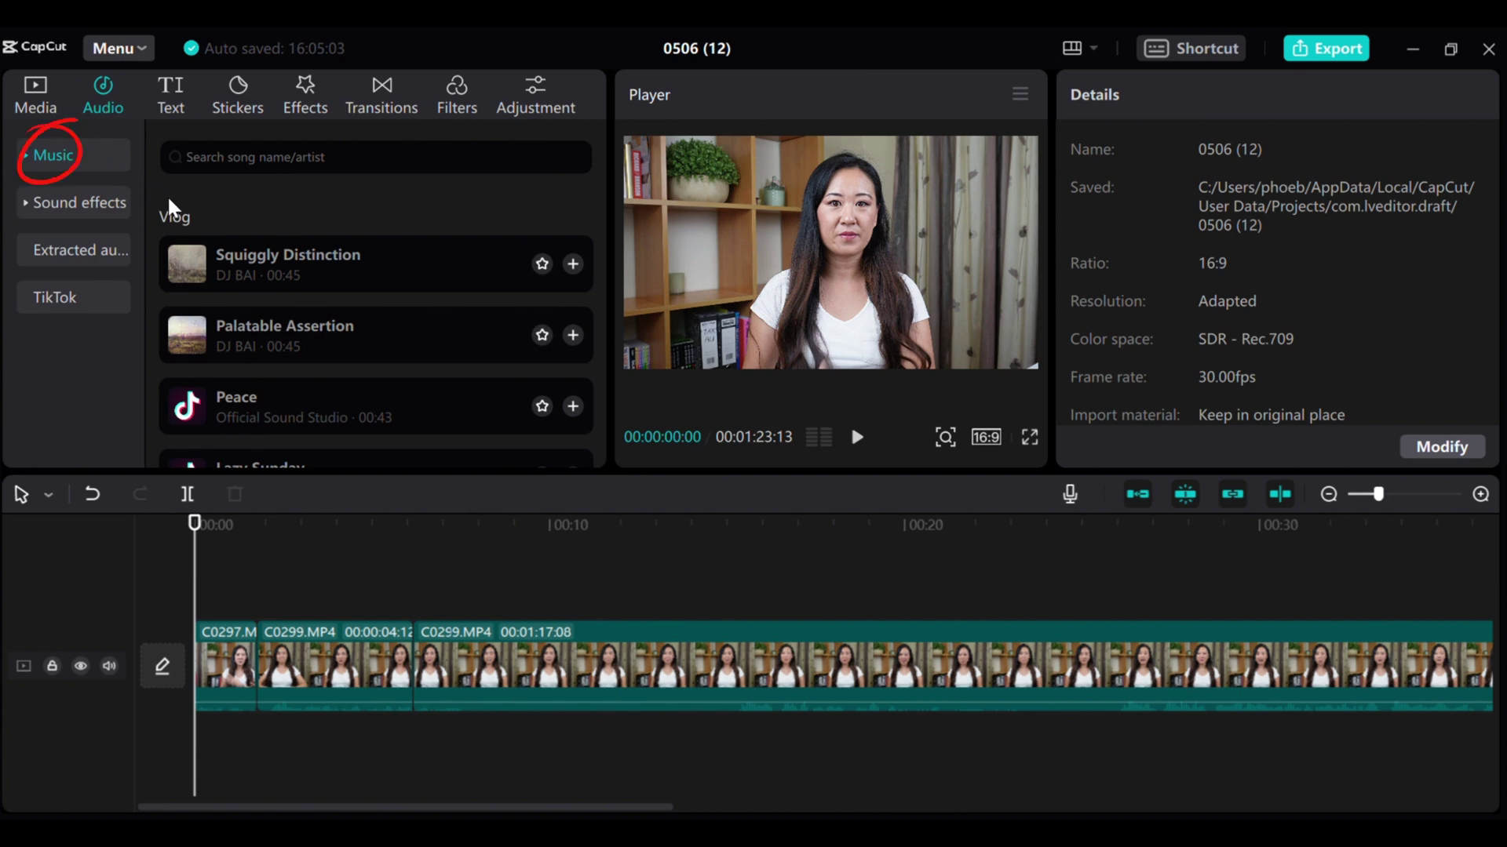
click(35, 161)
scroll(87, 231, down, 3)
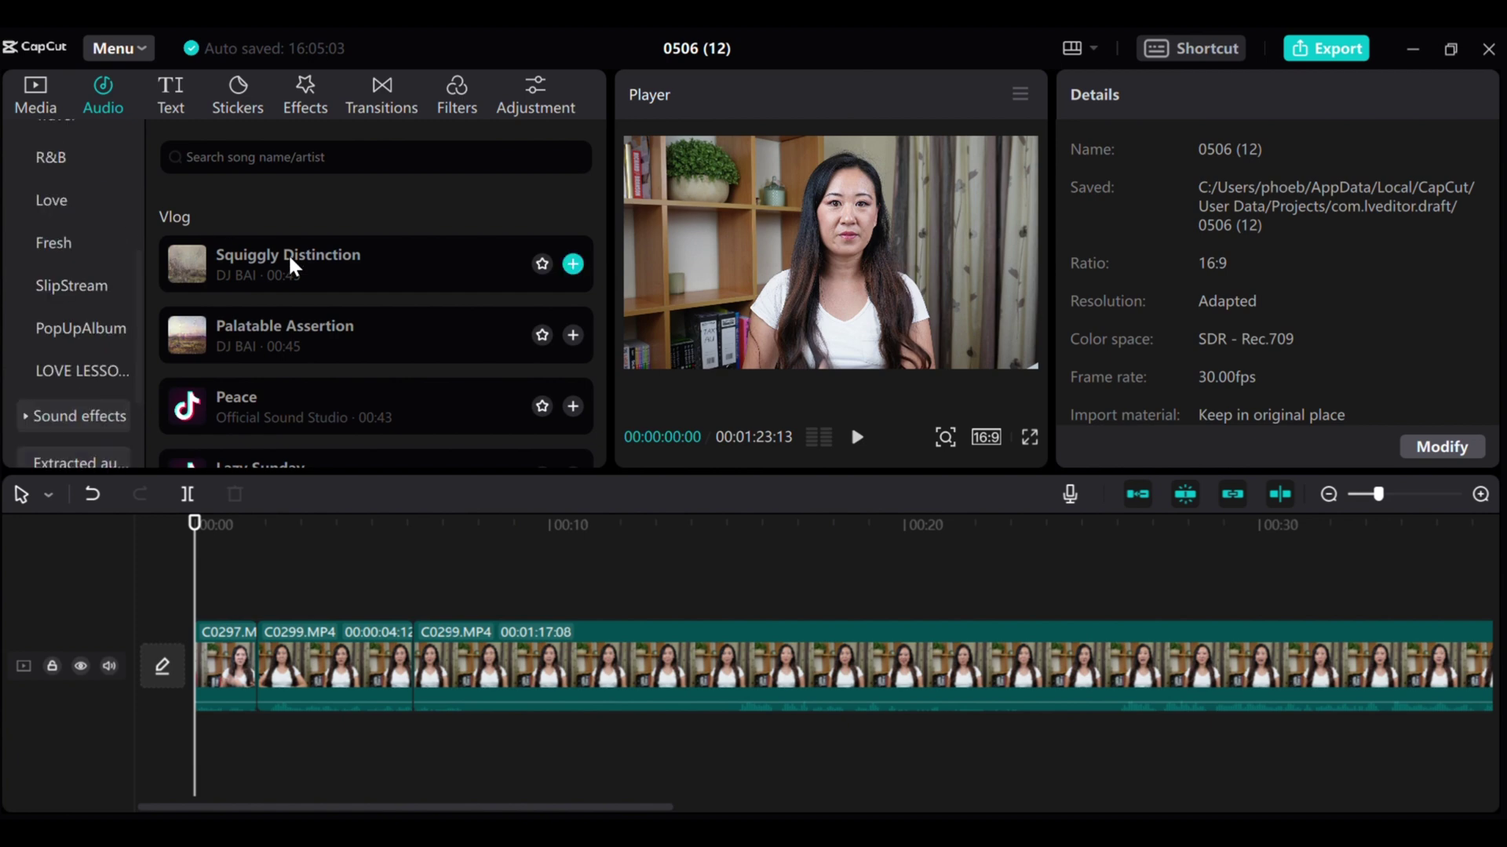
scroll(289, 262, down, 2)
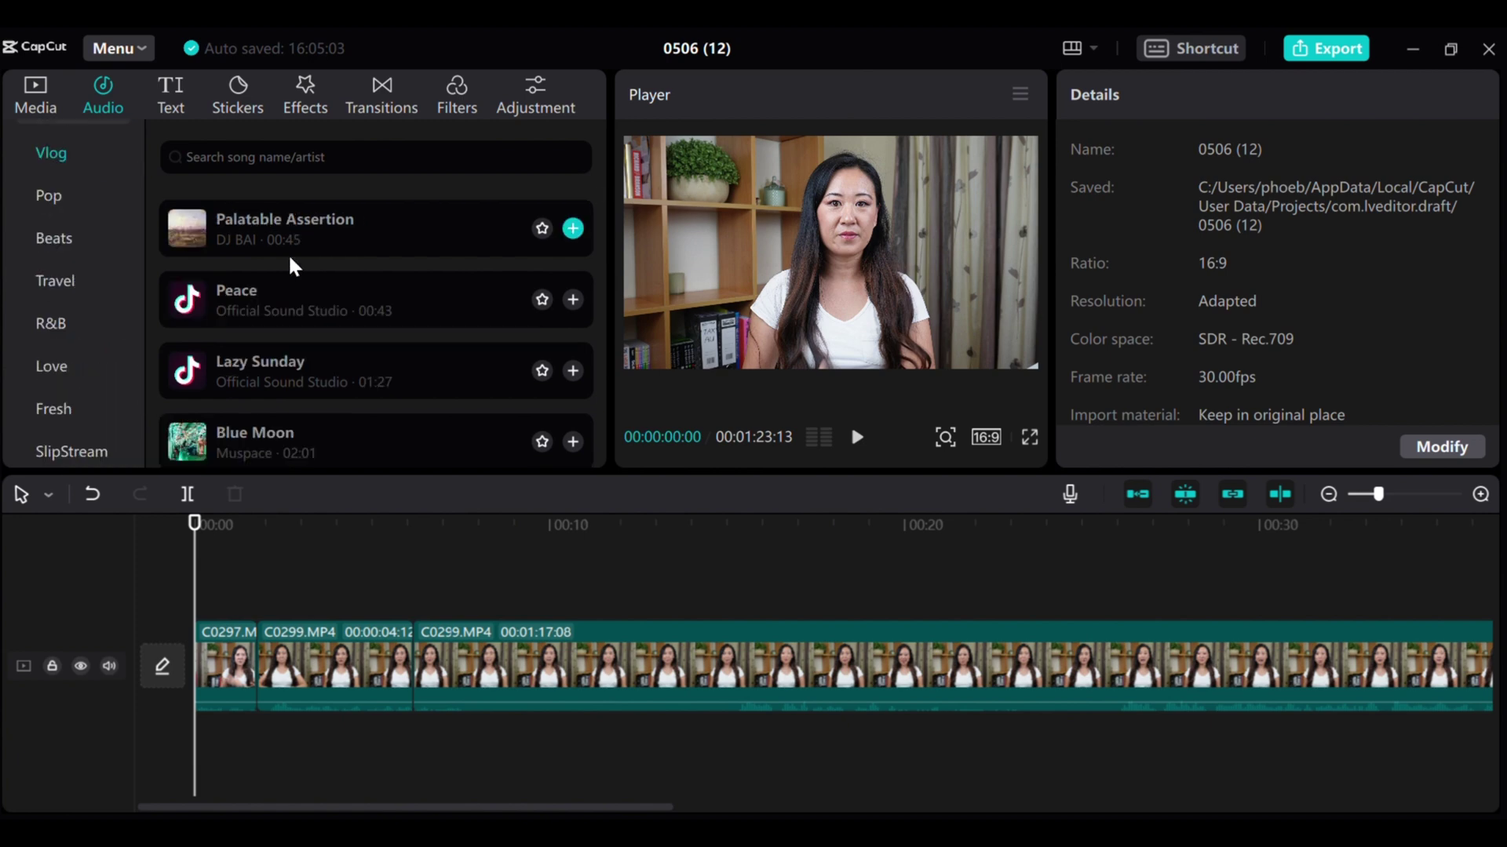
scroll(292, 265, up, 2)
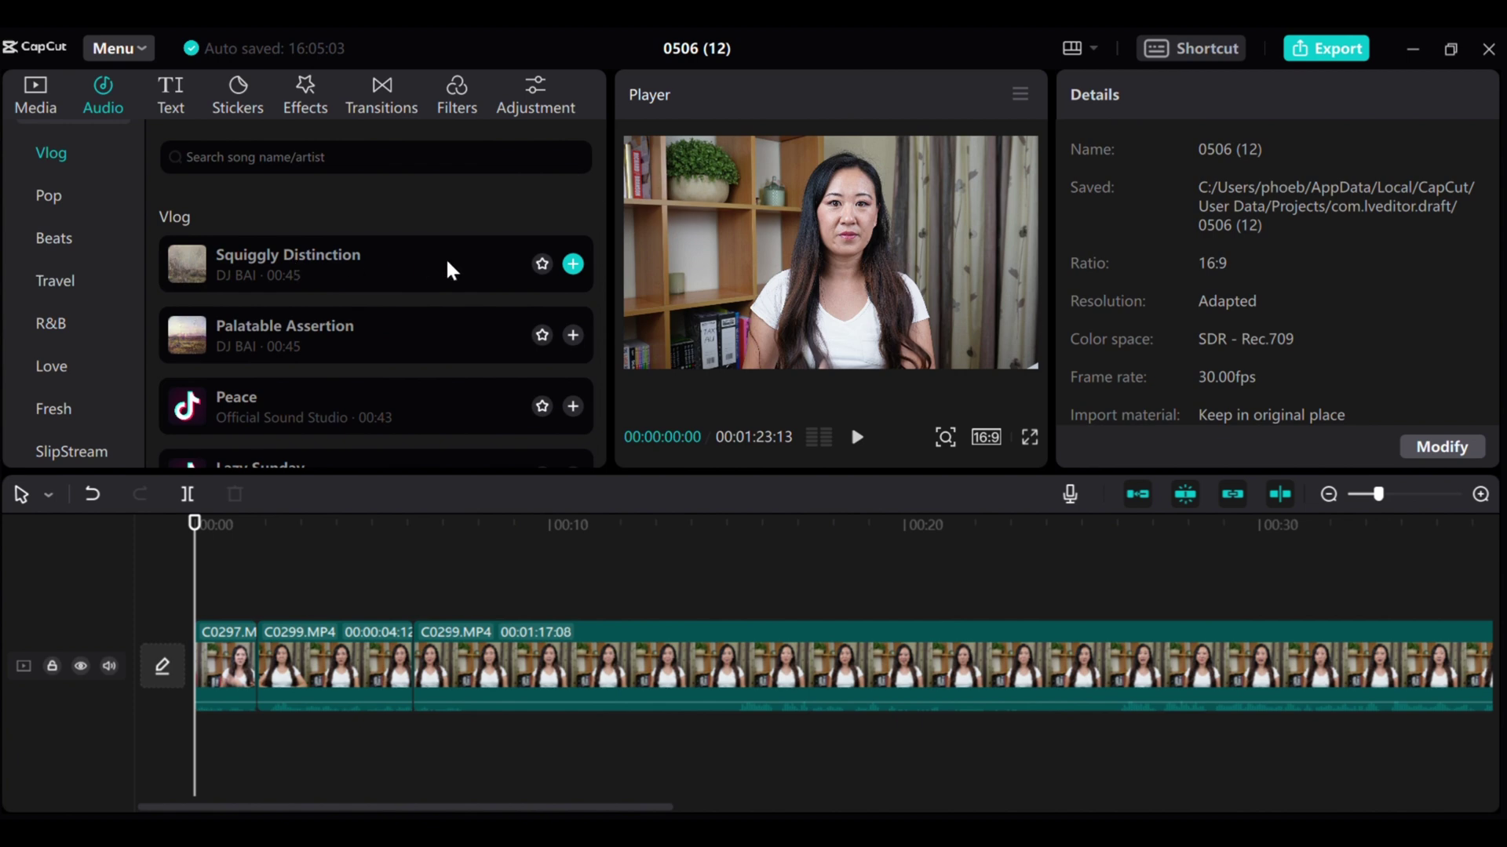
click(431, 274)
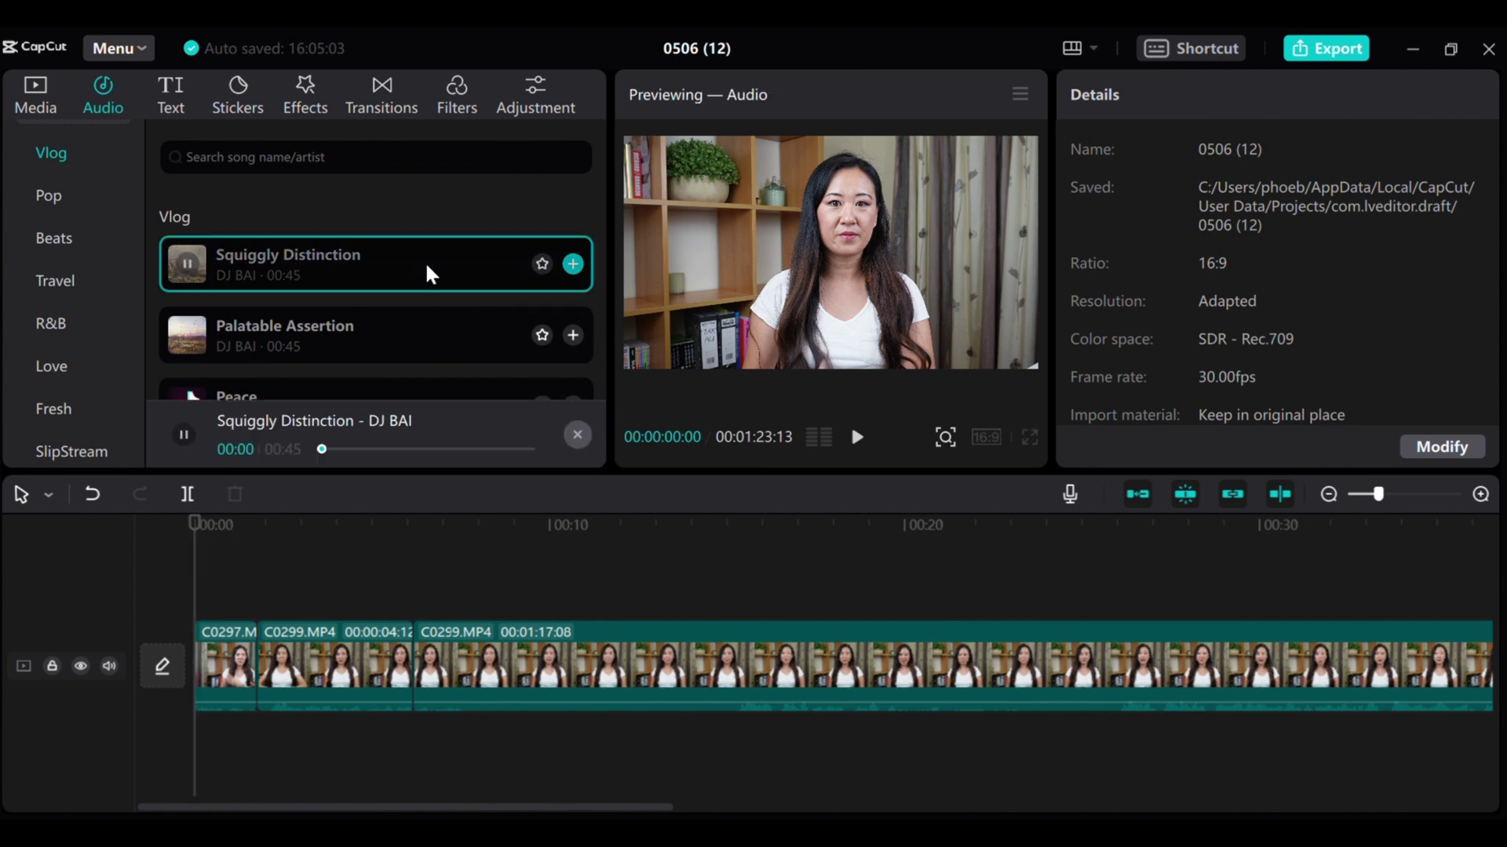
click(185, 436)
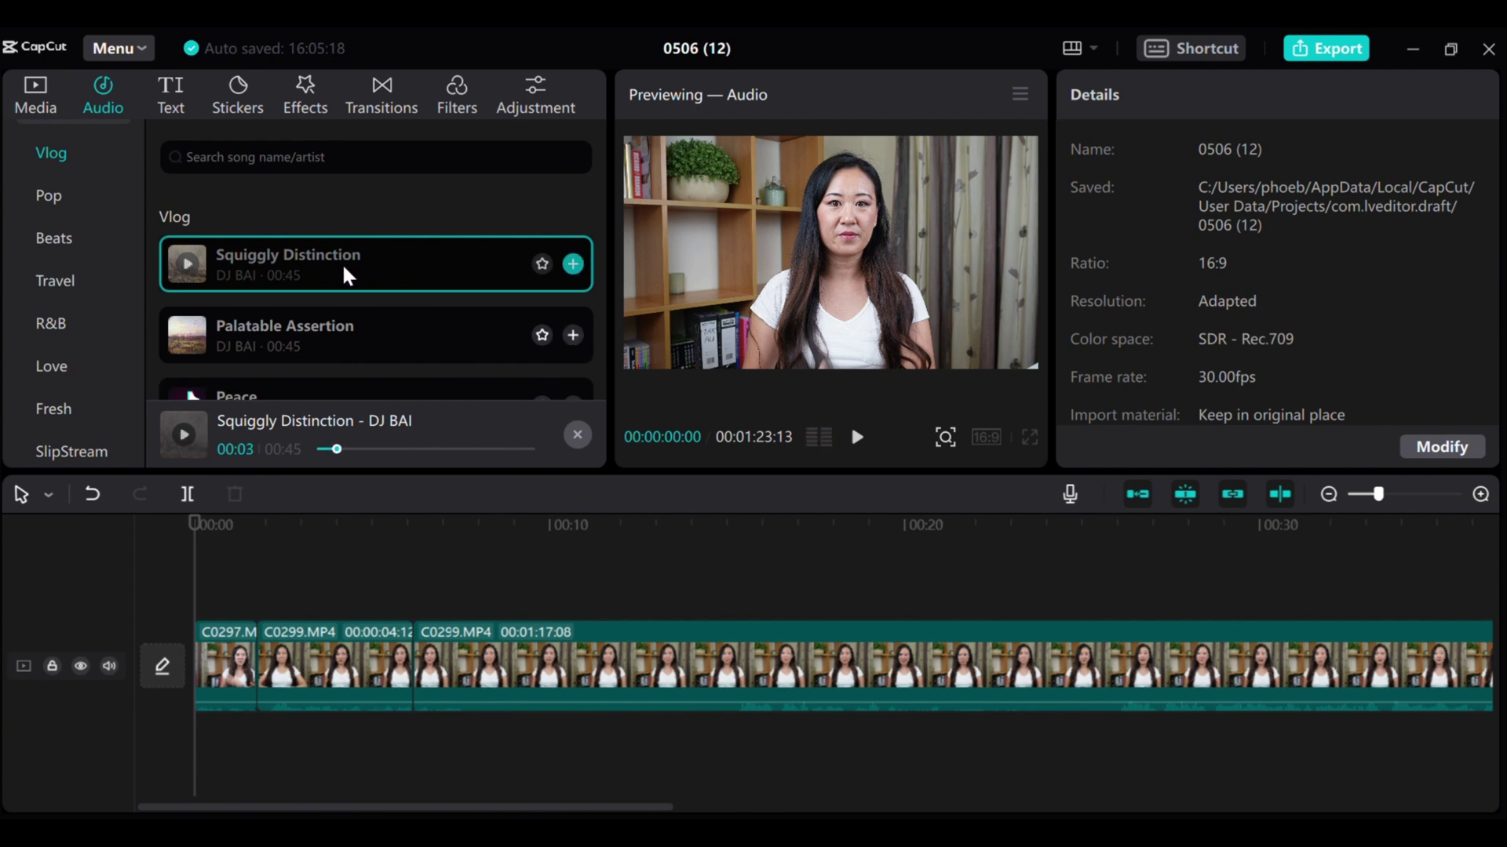
click(574, 268)
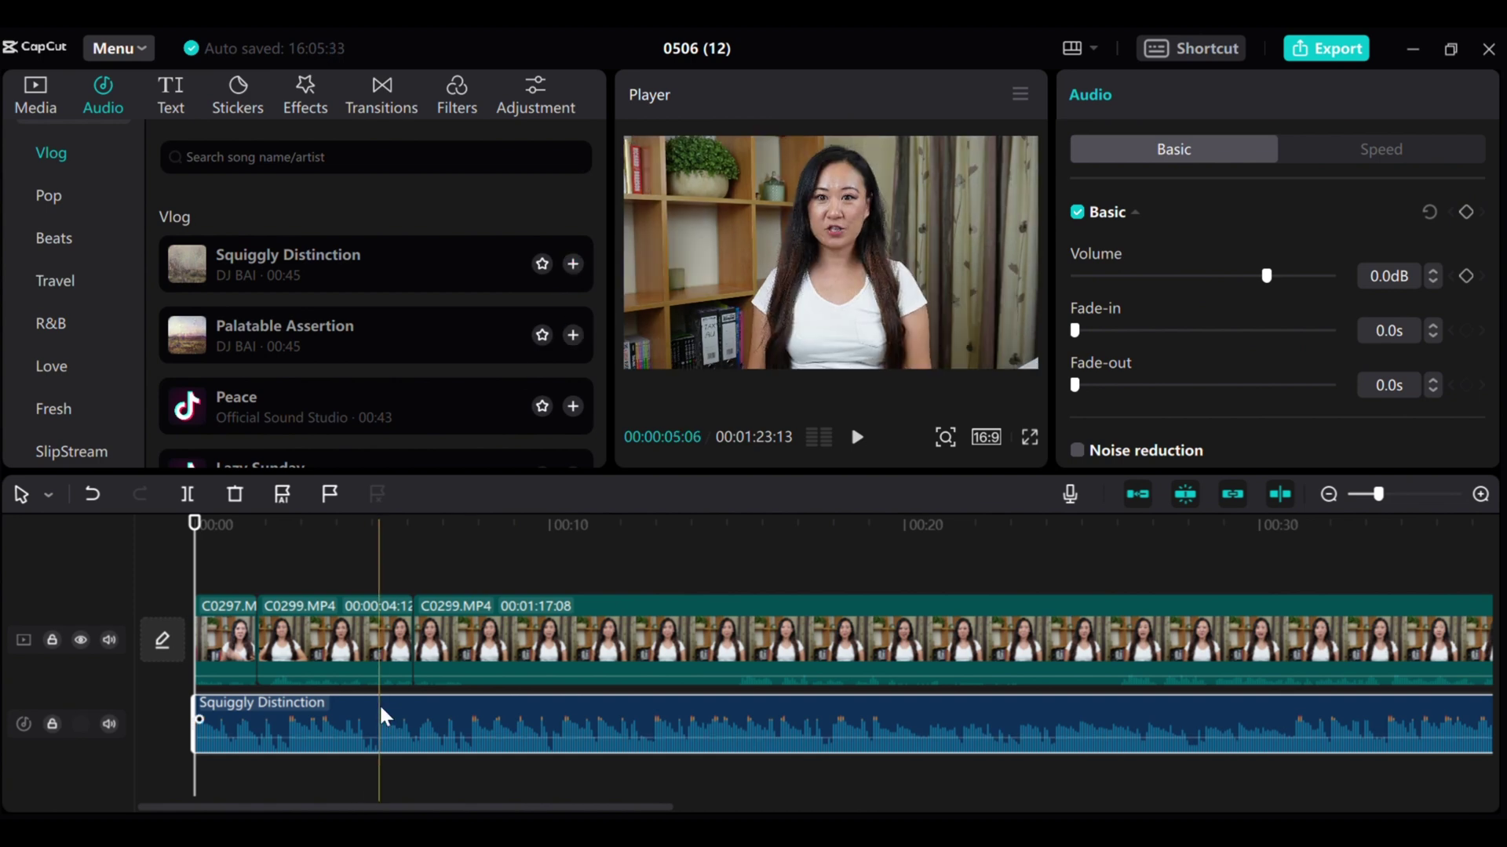
Re-place Squiggly Distinction at 00:00 and lower its volume to -24.3dB.
key(Delete)
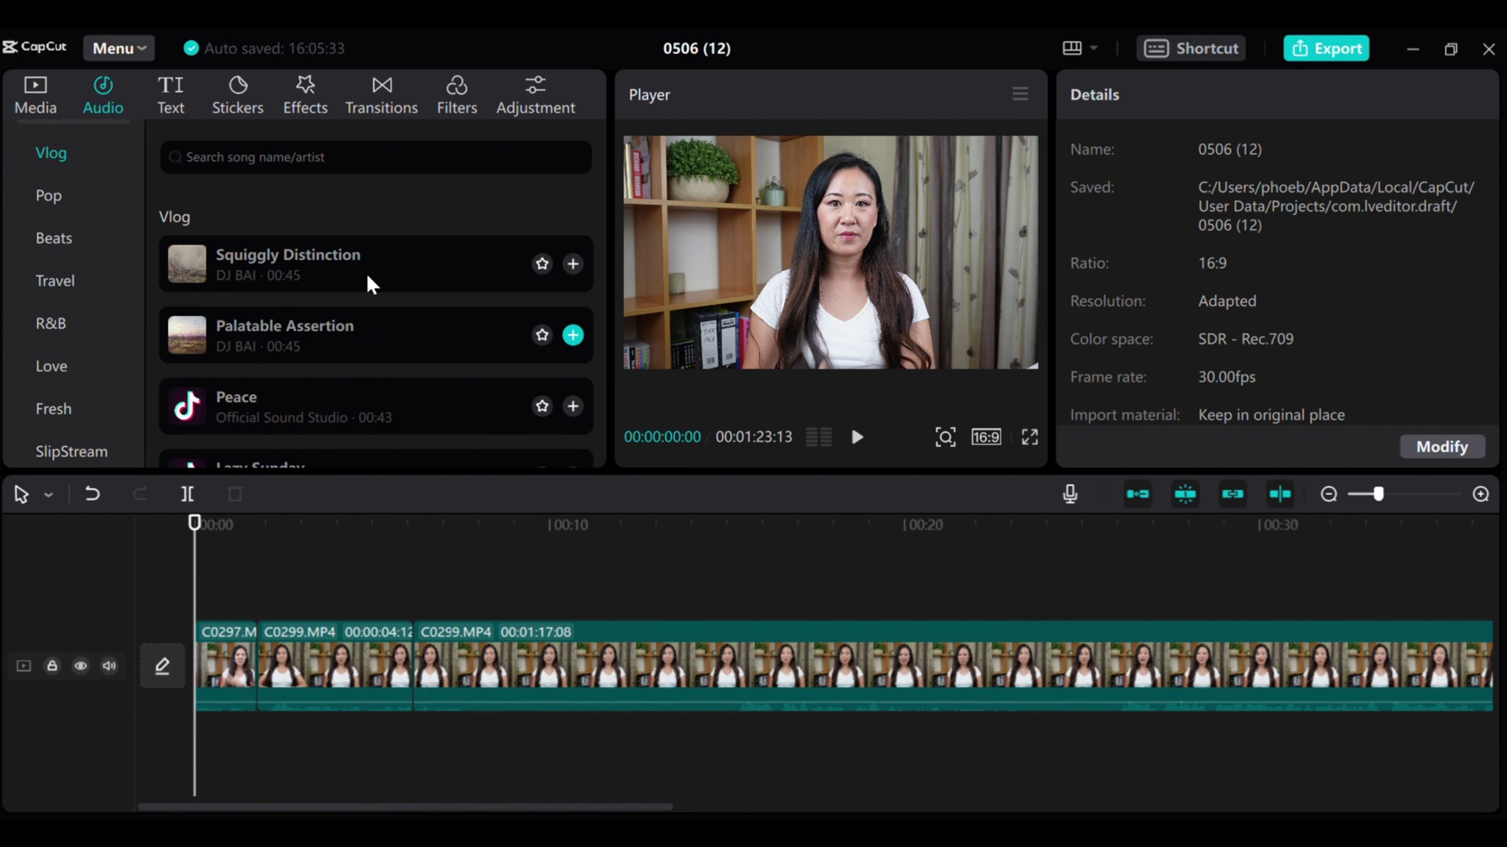
mouse_move(372, 263)
mouse_down()
mouse_move(313, 713)
mouse_move(264, 785)
mouse_move(197, 750)
mouse_up()
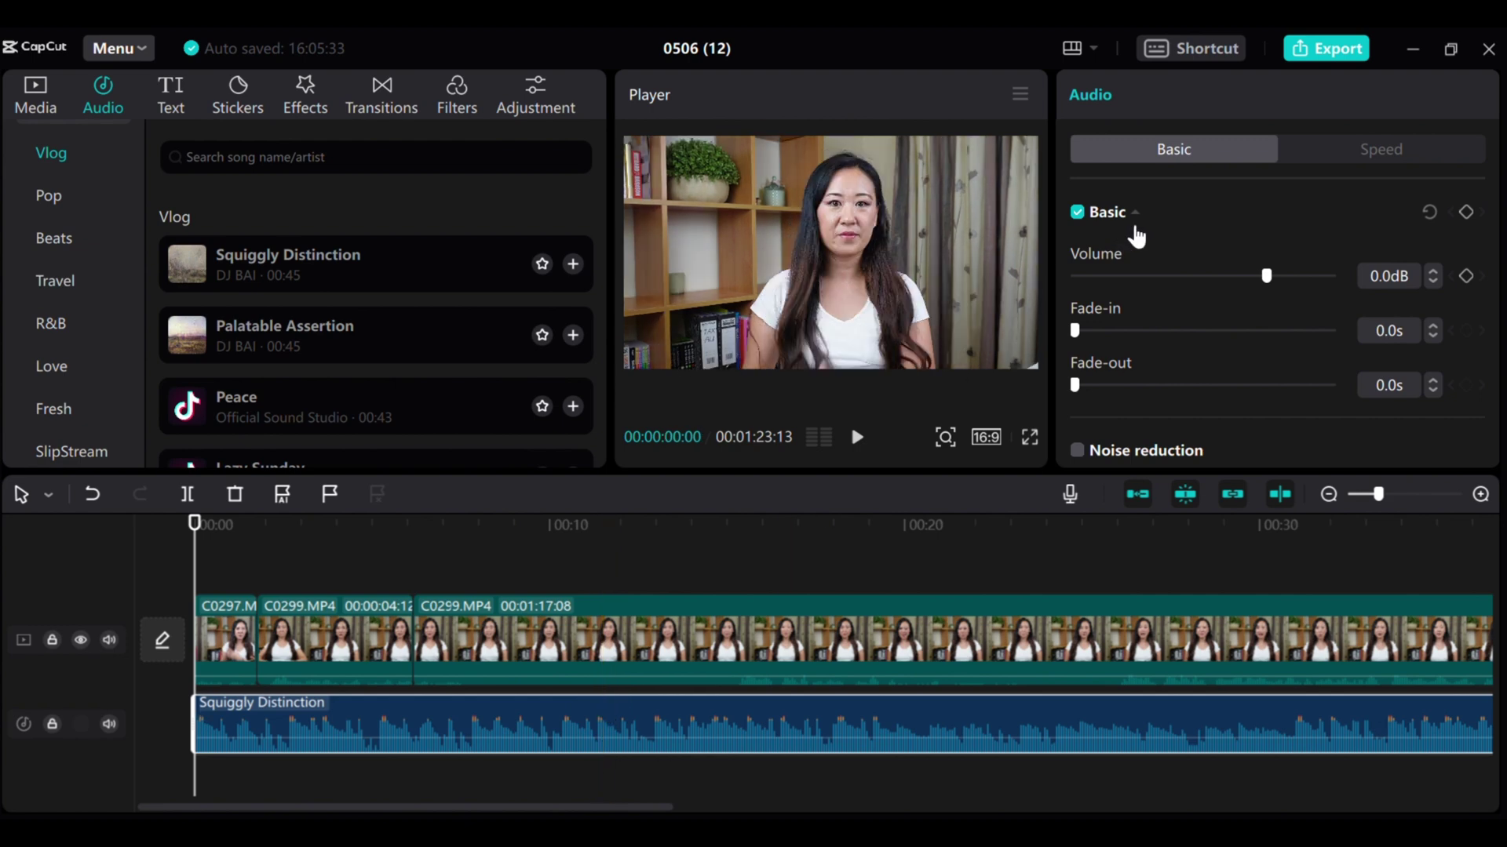
drag(1268, 280, 1199, 288)
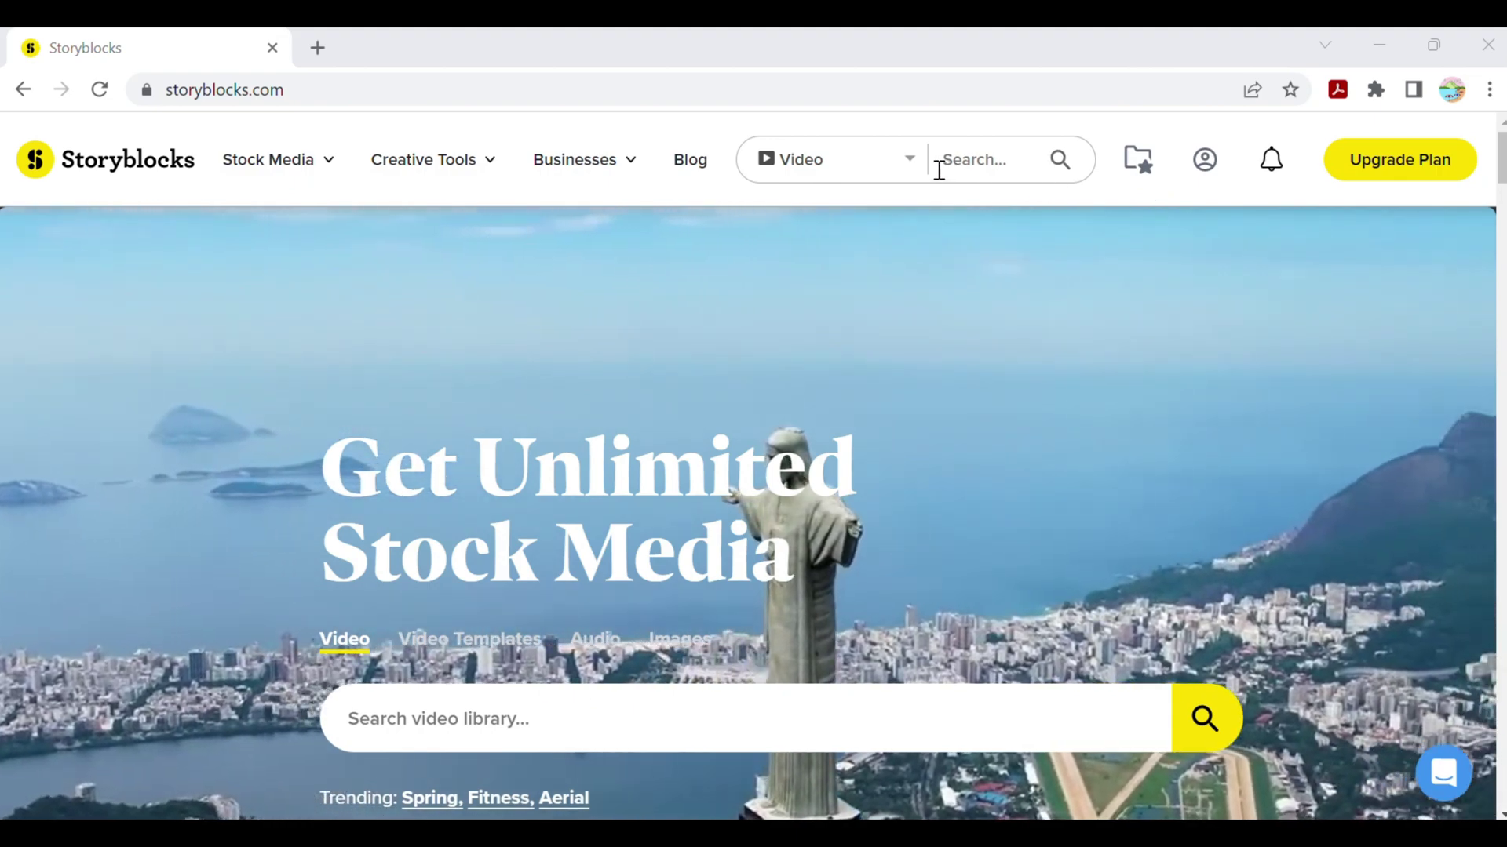
Open the Storyblocks media-type dropdown beside the search box.
click(915, 166)
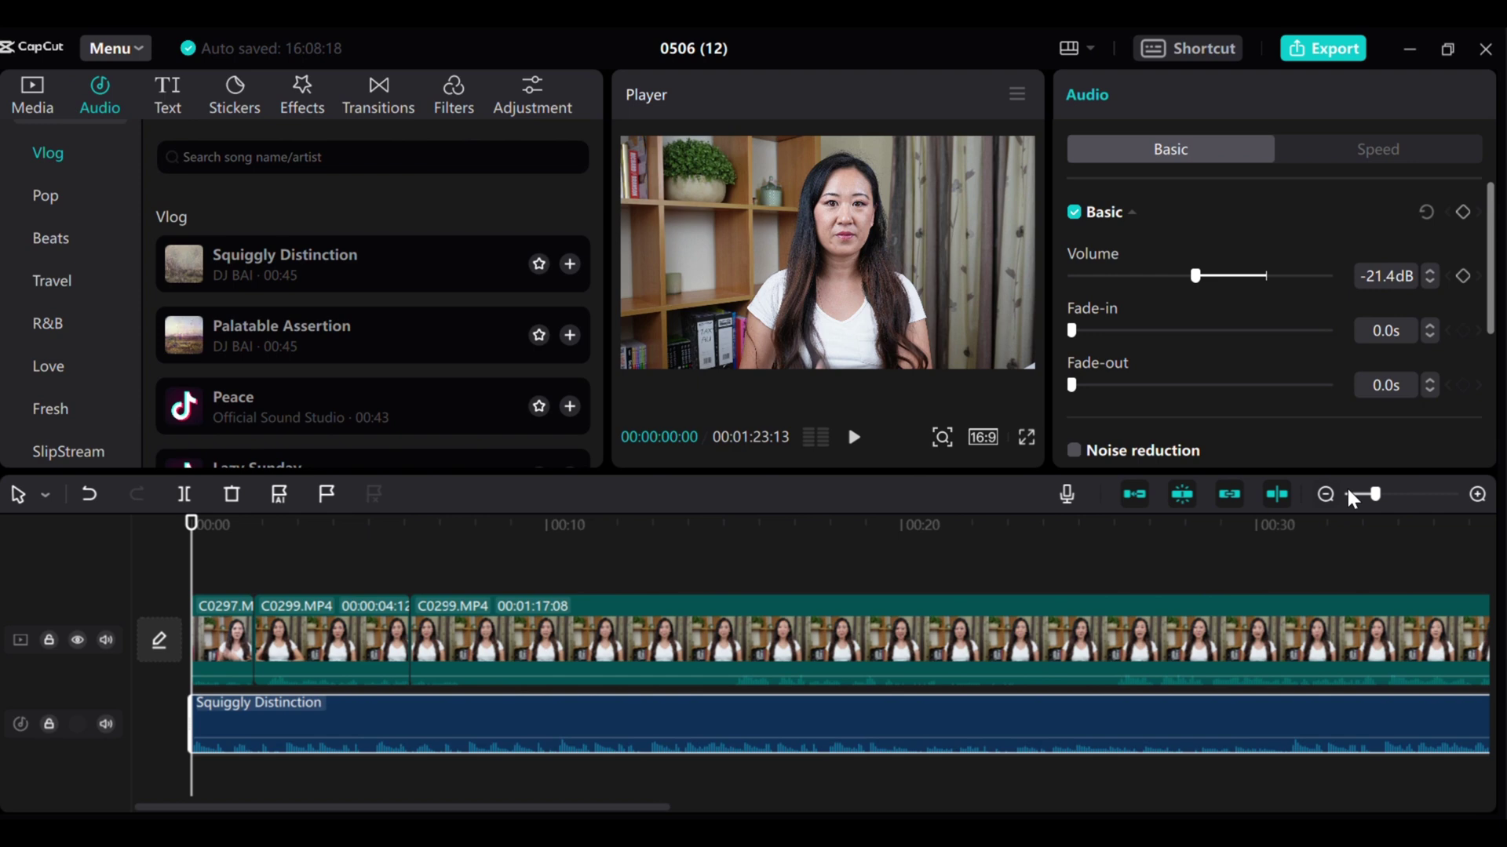
Trim Squiggly Distinction to about six seconds and place Palatable Assertion right after it.
click(1325, 493)
click(1325, 494)
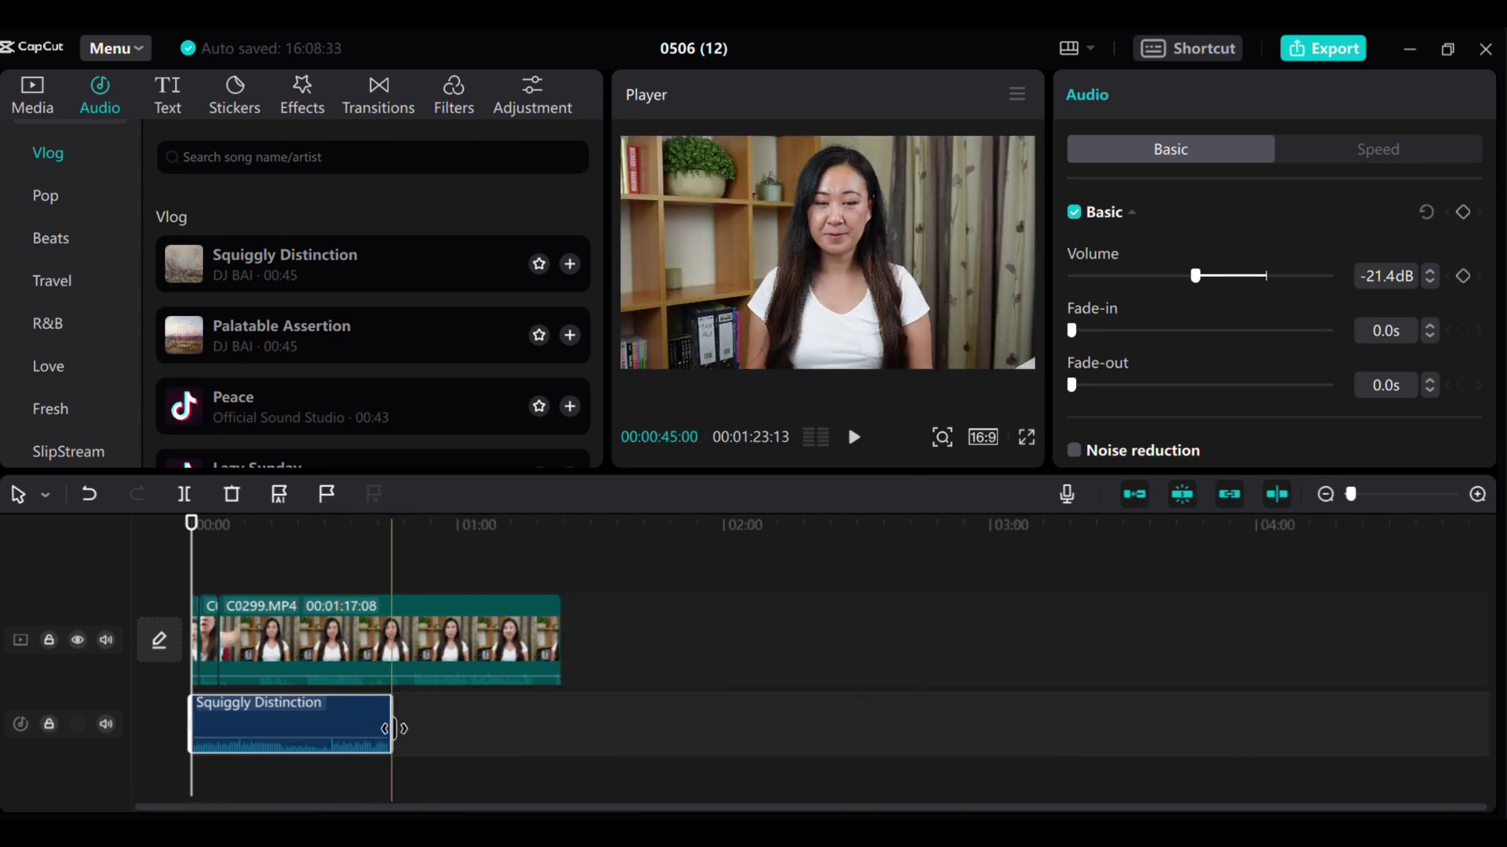
drag(393, 728, 220, 728)
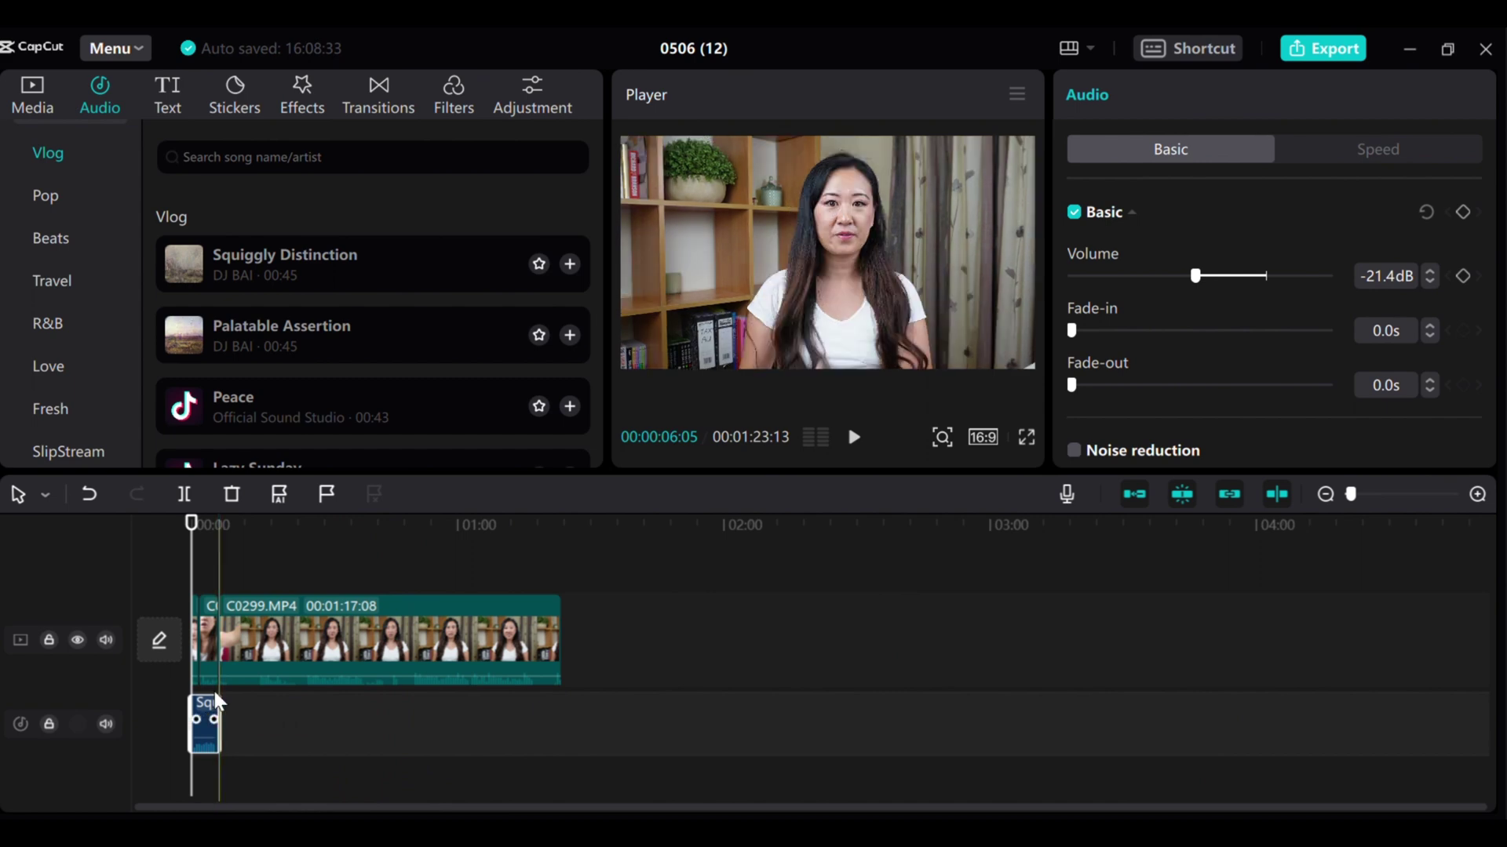
click(571, 336)
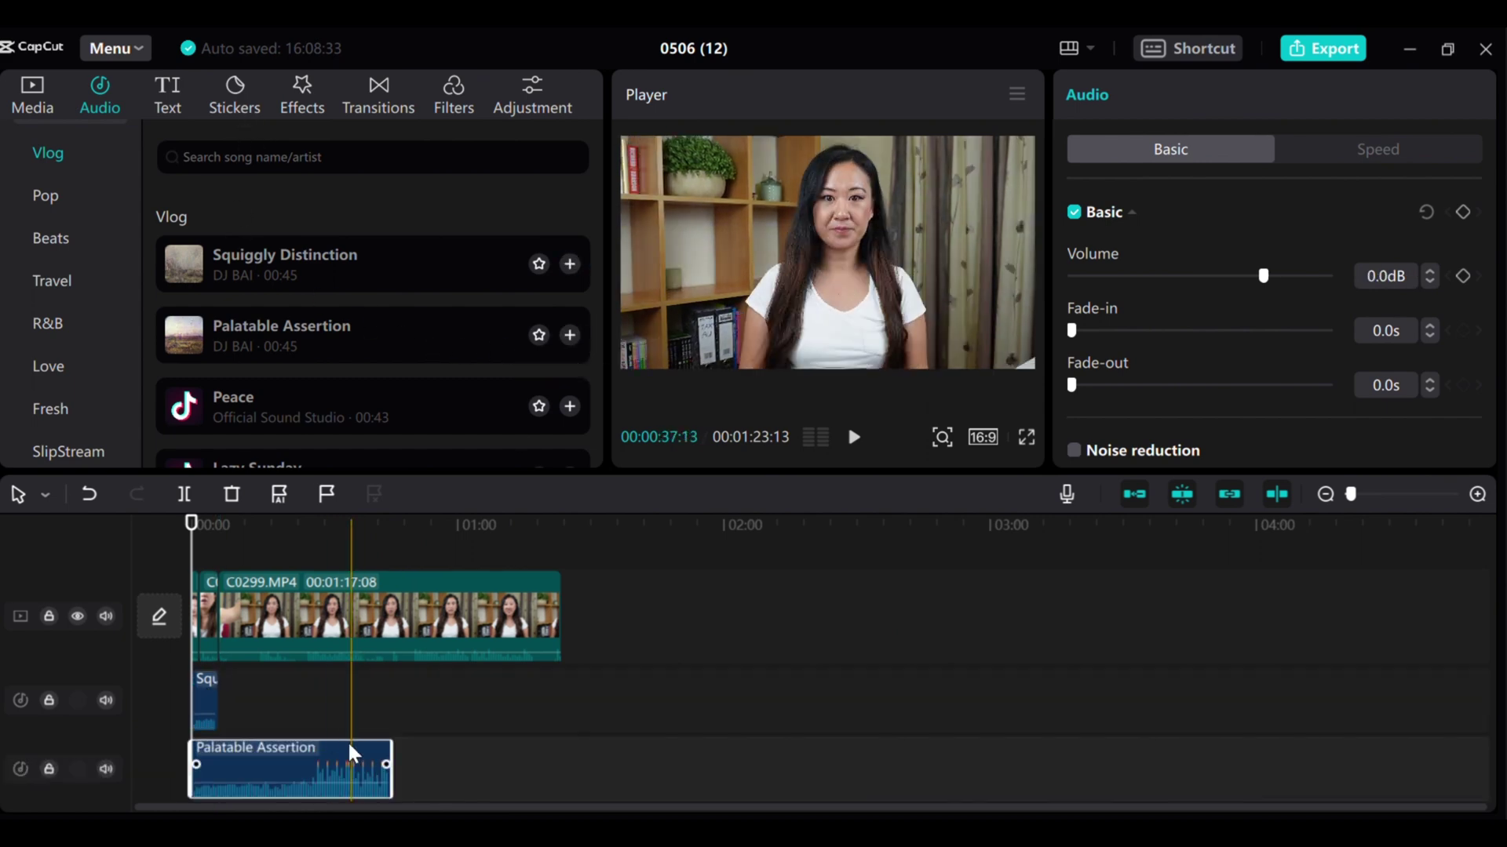
drag(298, 743, 327, 676)
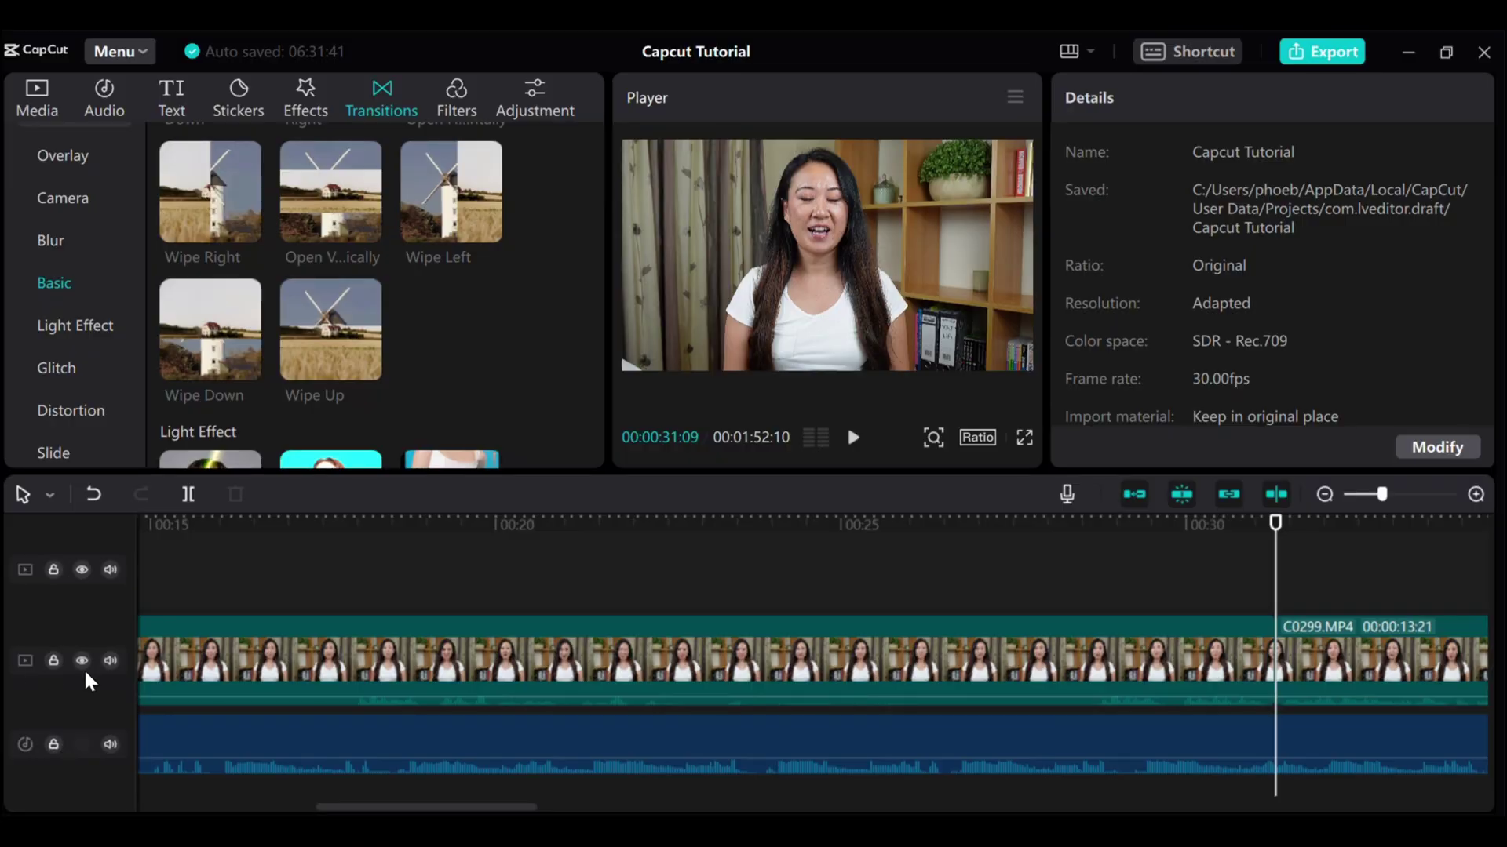
Put a CW Swirl camera transition on the cut between clips, shortened to 0.6 seconds.
click(1216, 628)
click(1199, 551)
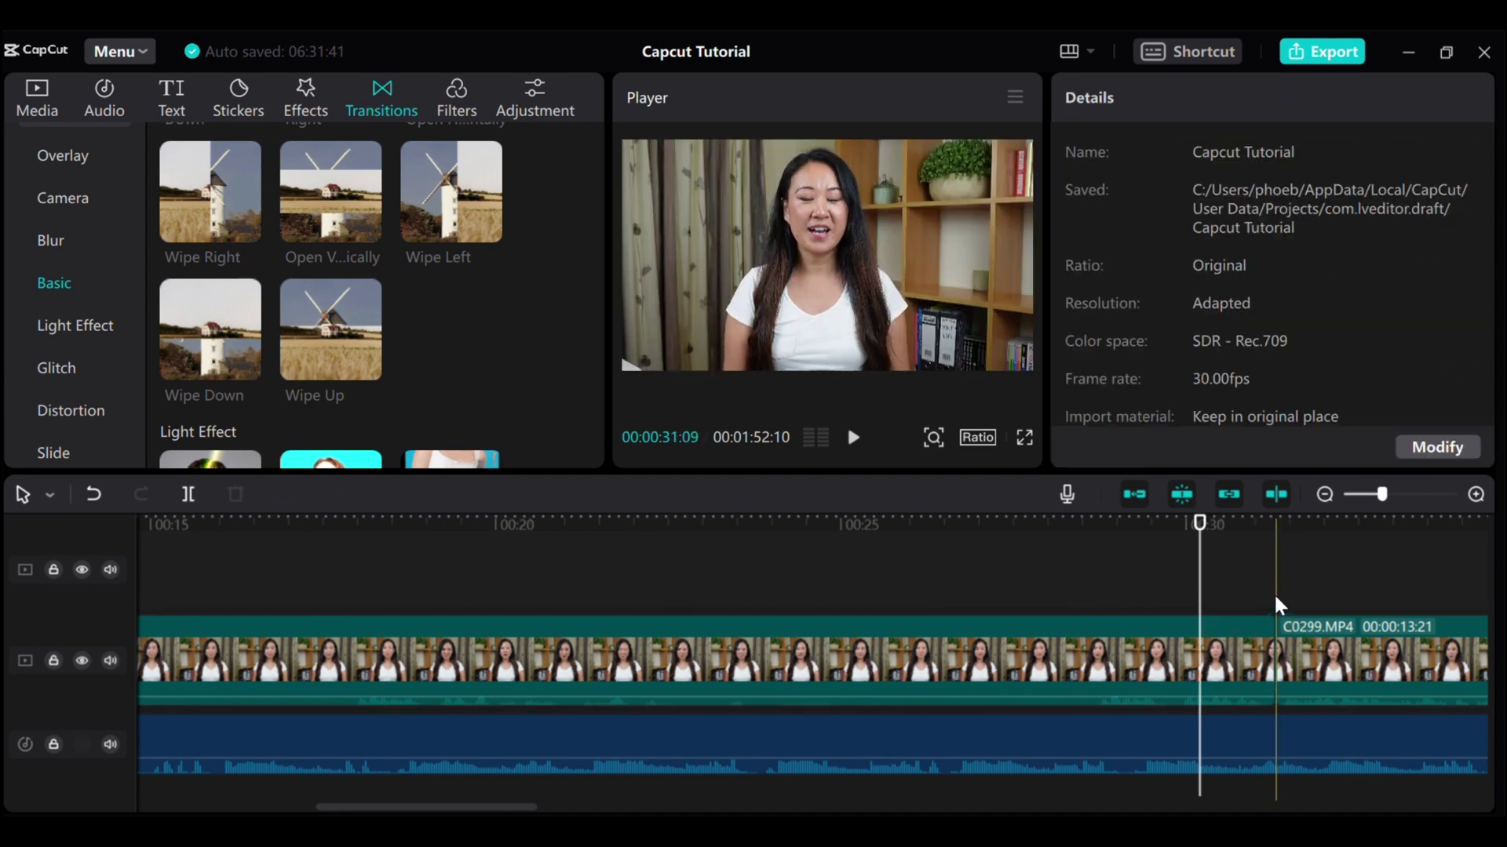
click(1275, 606)
mouse_move(437, 165)
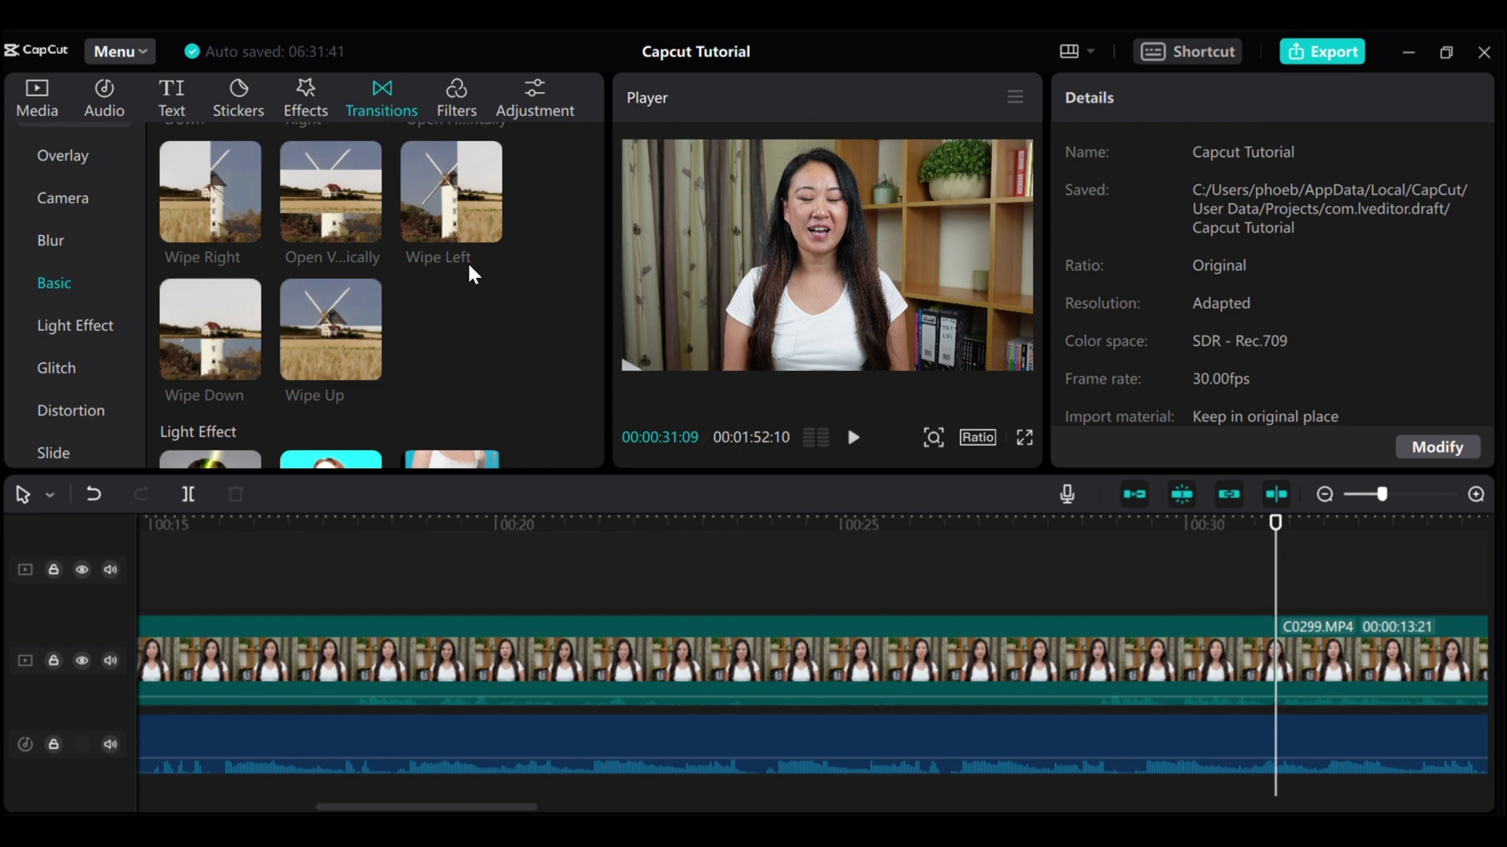
scroll(466, 272, up, 10)
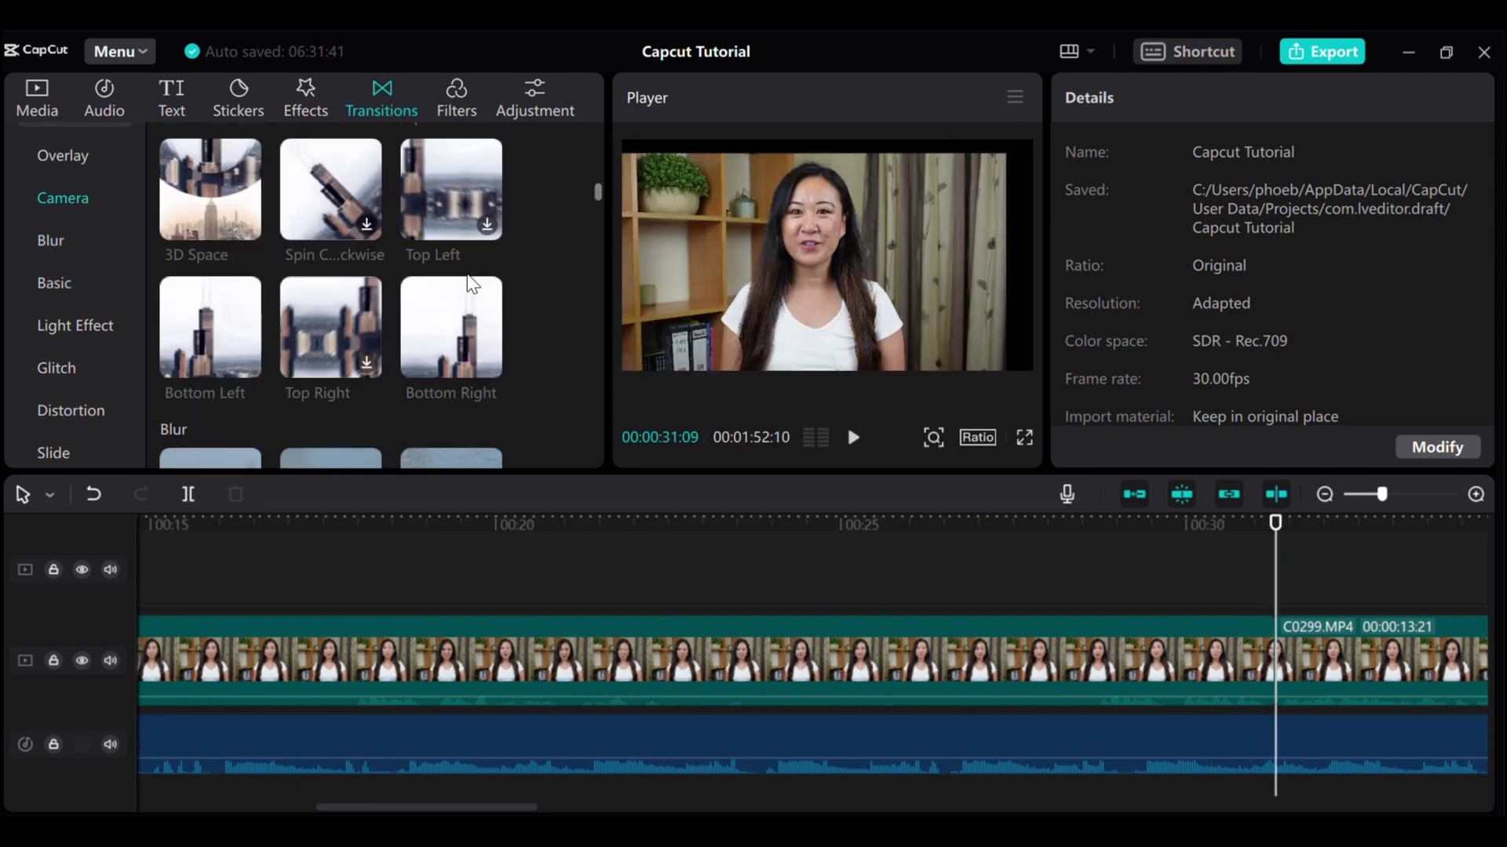
scroll(471, 283, up, 8)
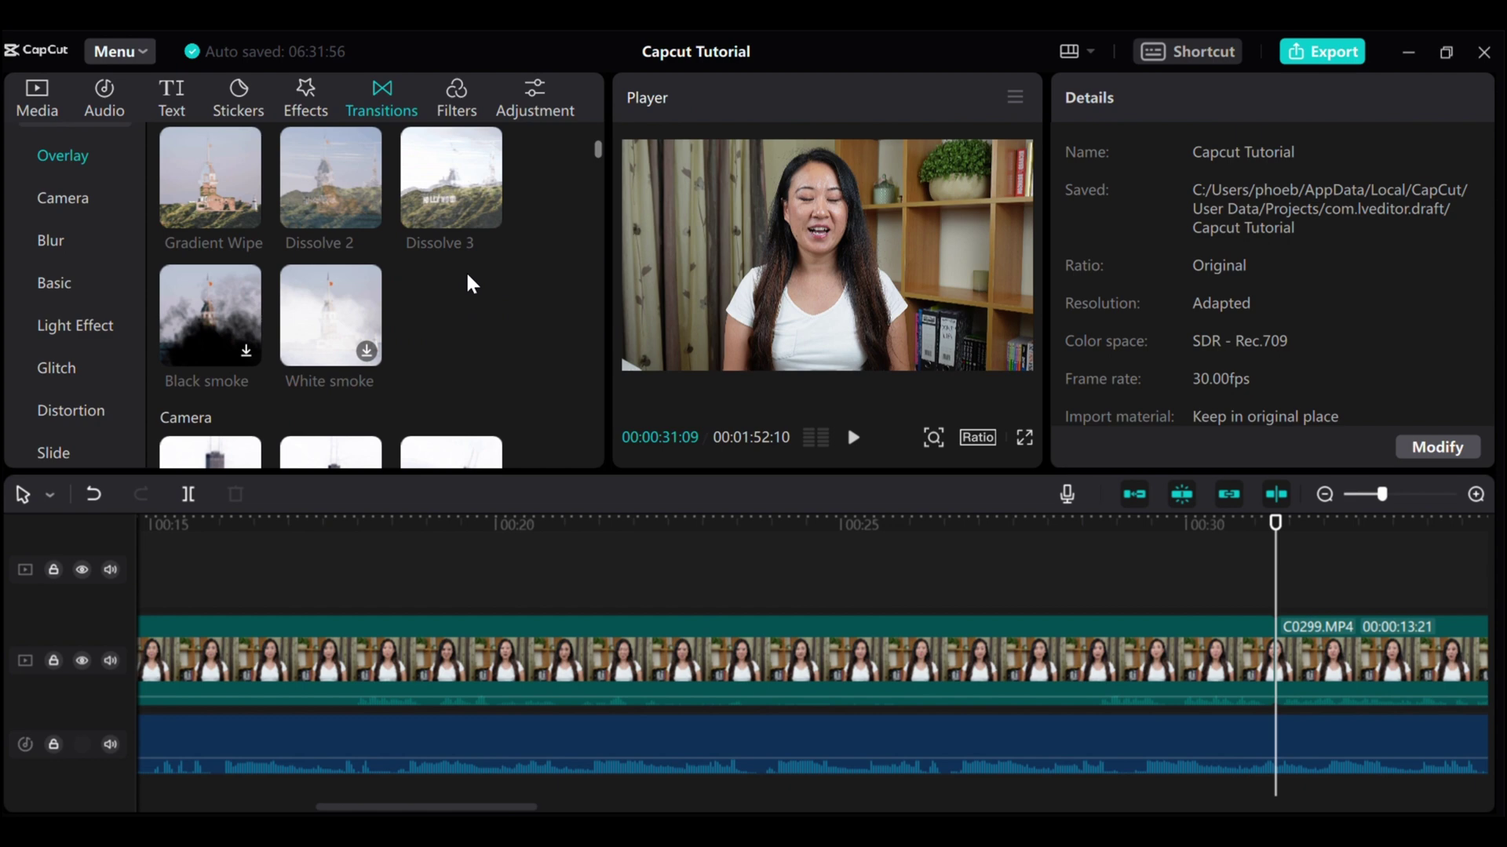
scroll(469, 279, down, 3)
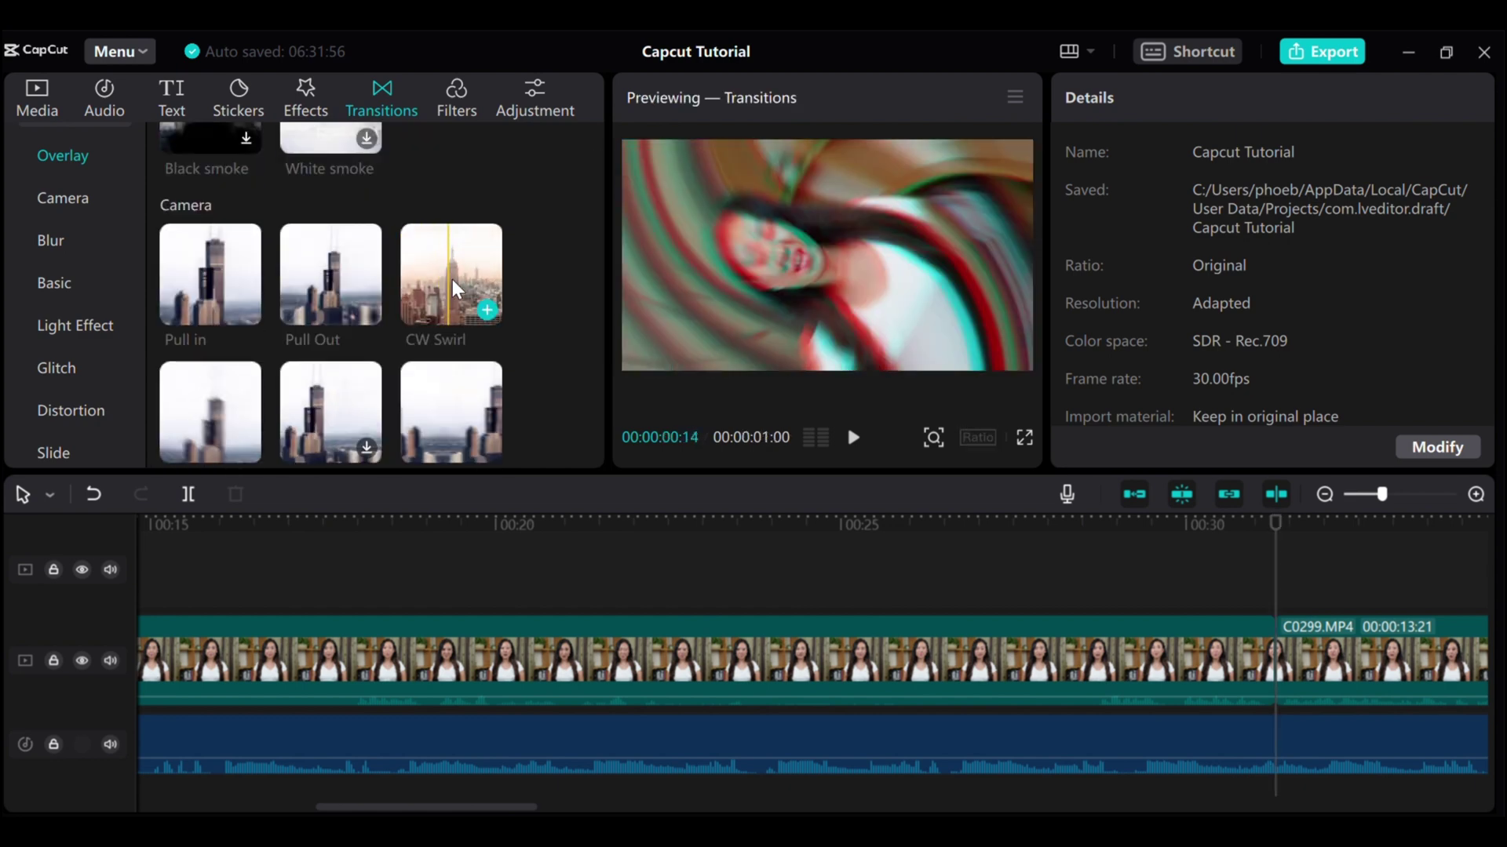
click(487, 309)
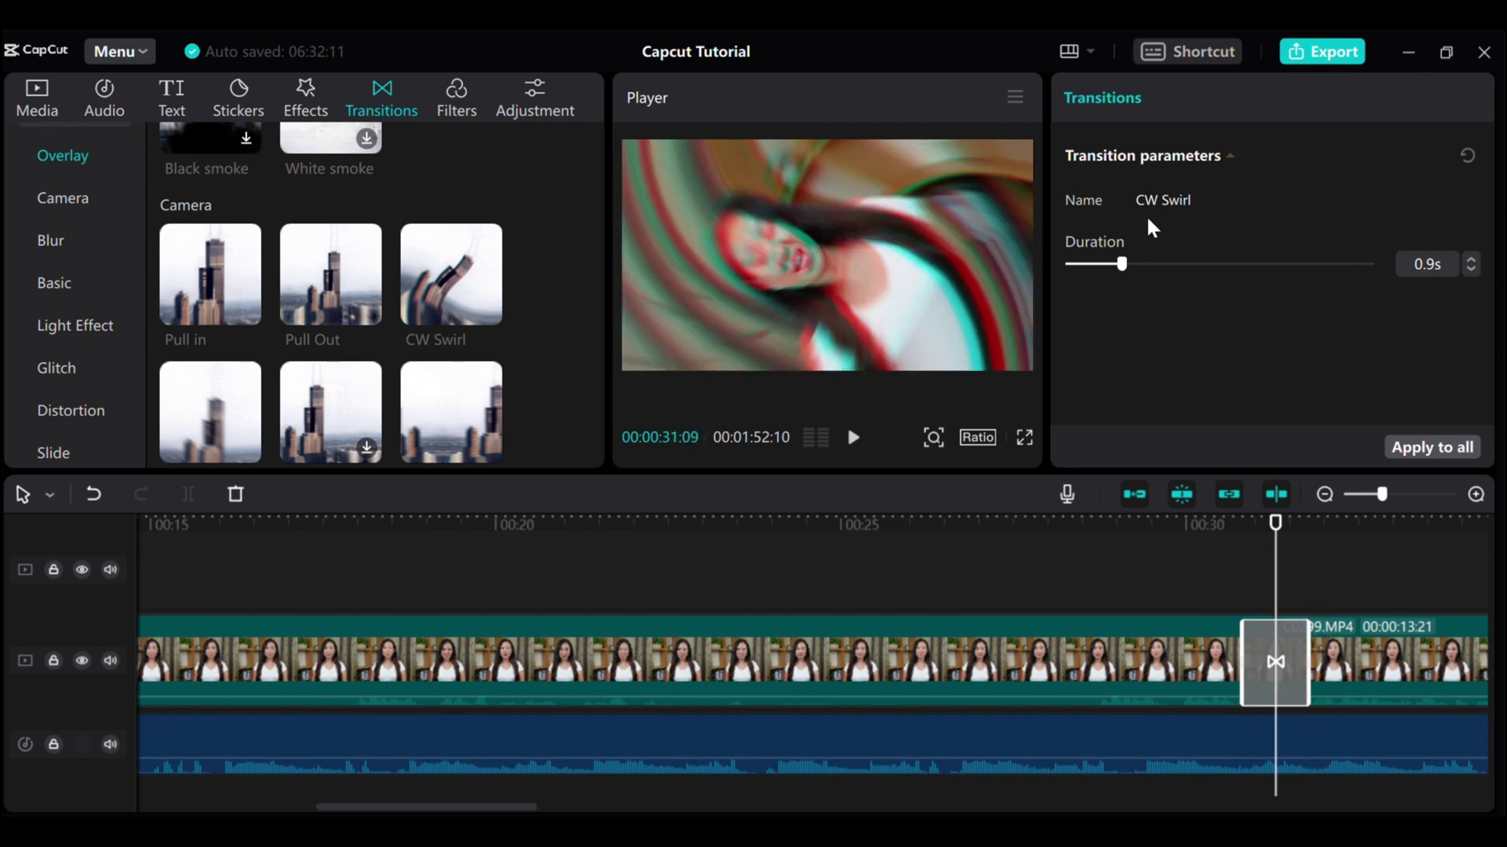
drag(1122, 266, 1102, 267)
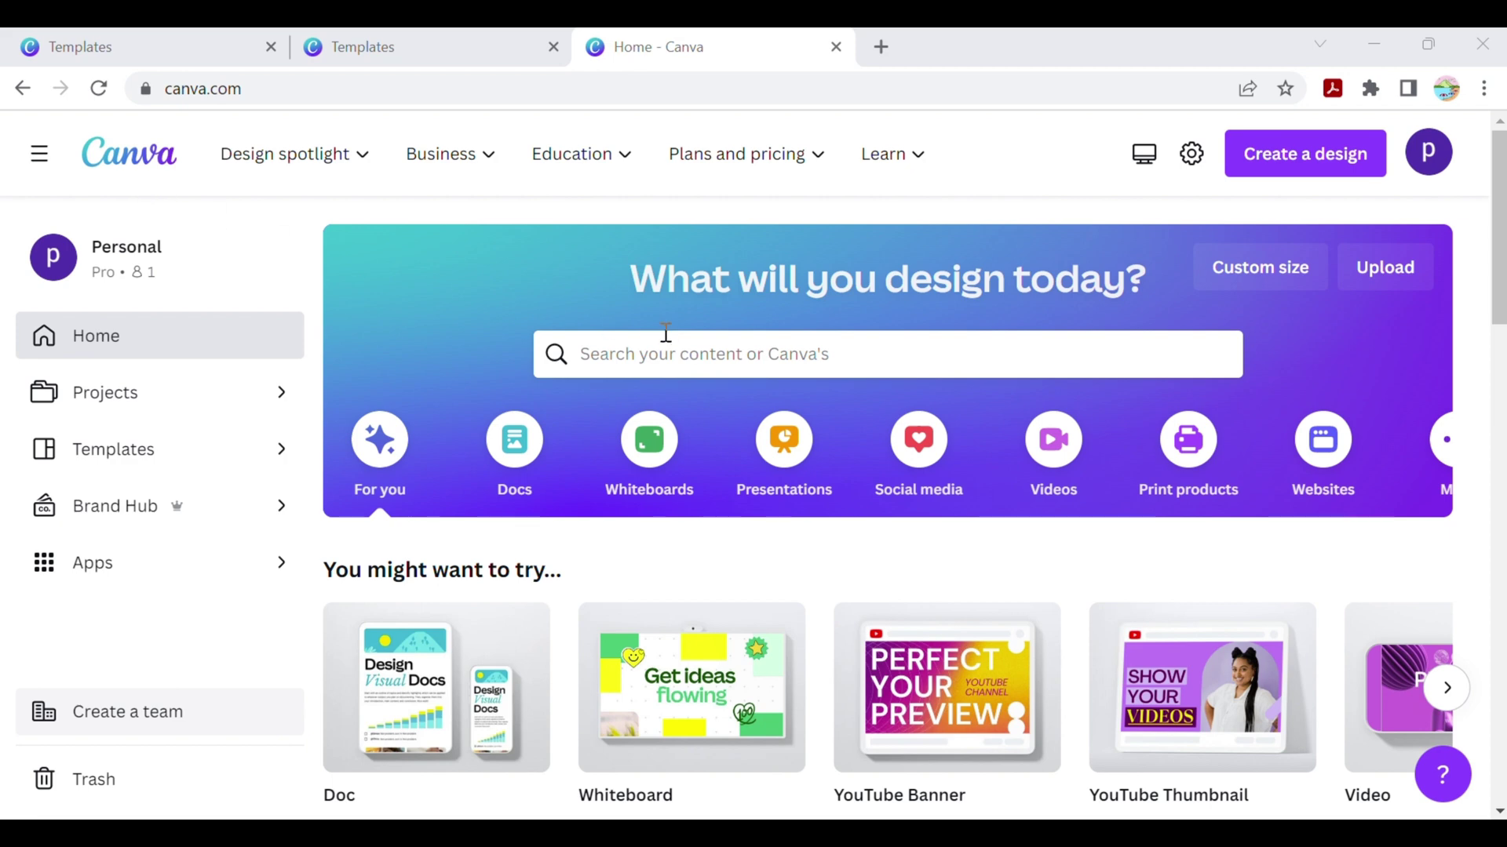
Search Canva for 'youtube chapters' and open the Blue and Purple Gradient Tech chapters template.
click(679, 354)
text(y)
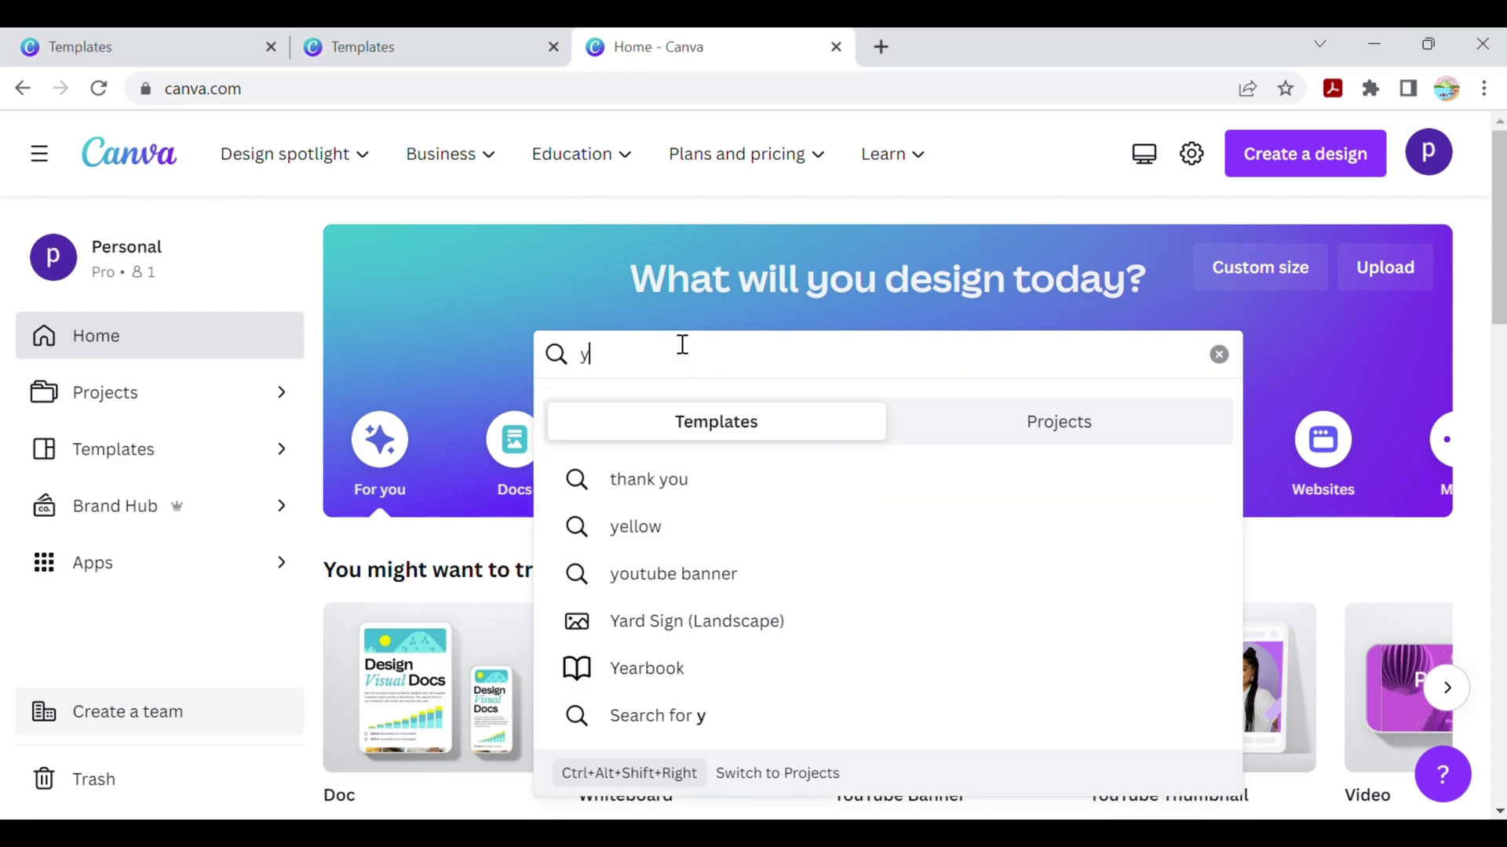
text(outube )
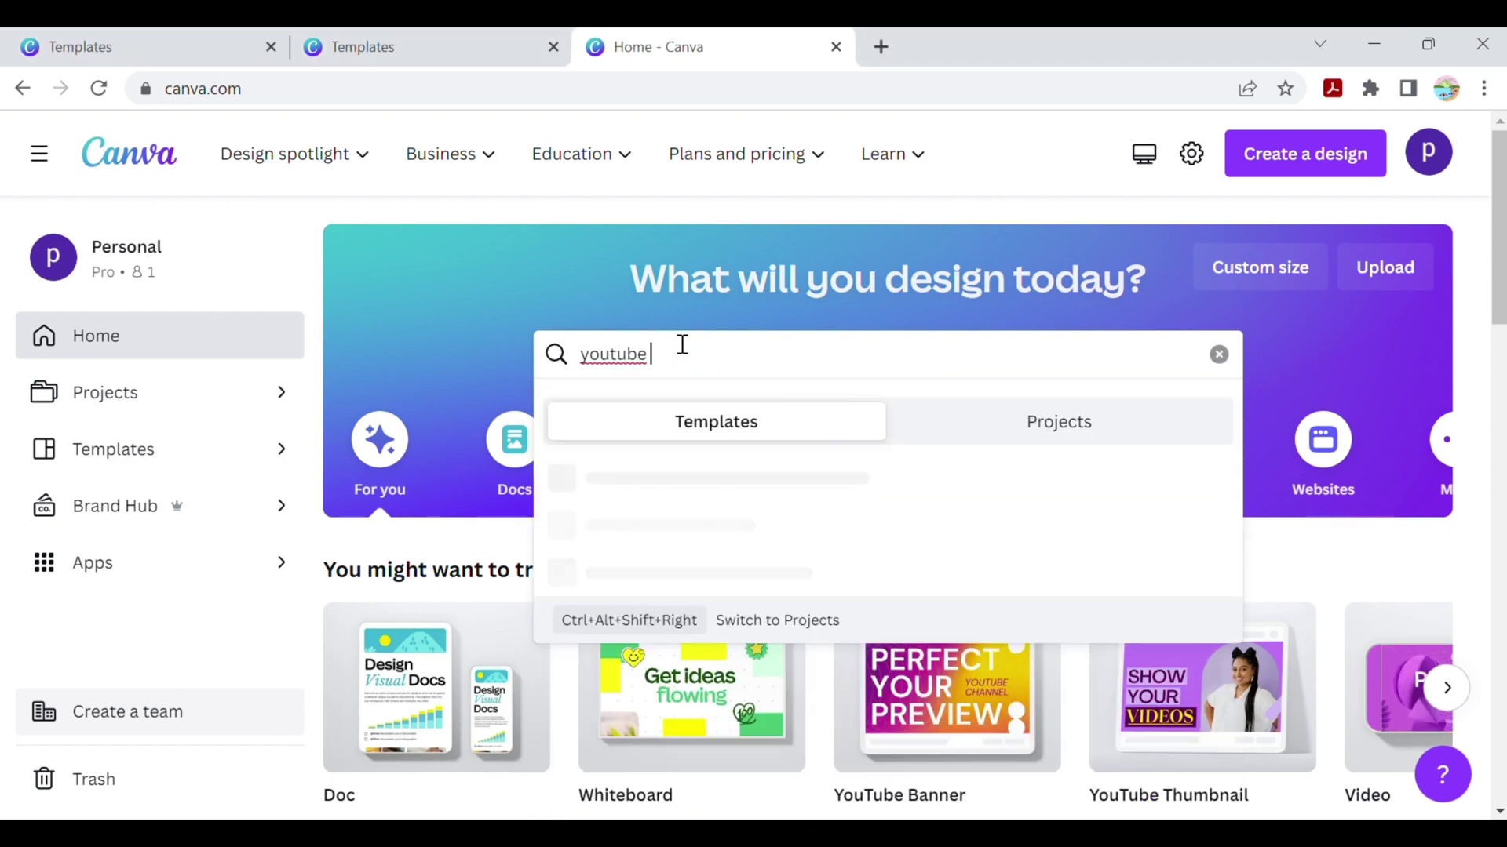
text(chapters)
key(Return)
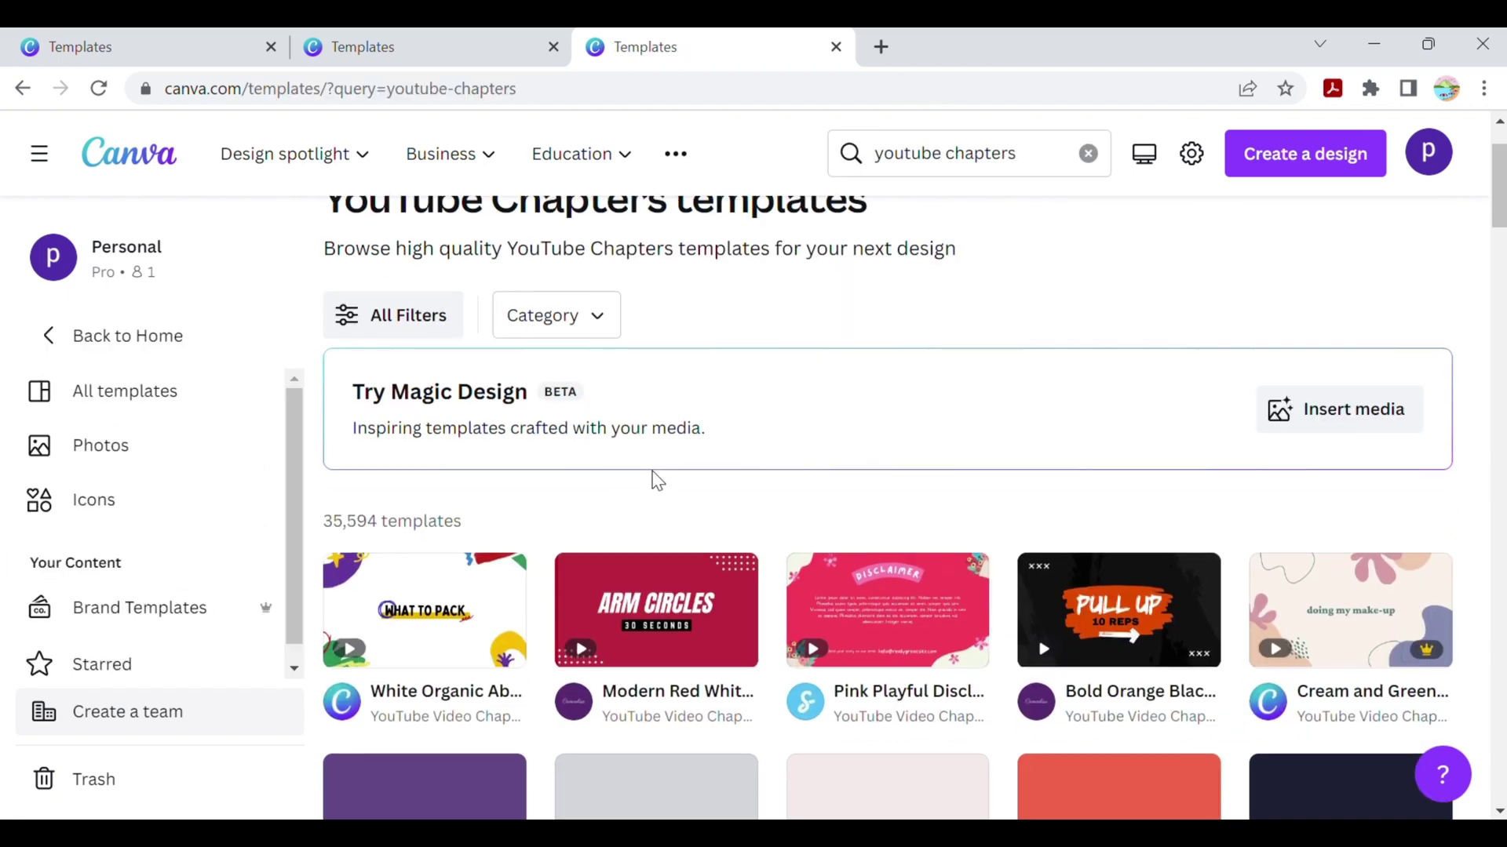
scroll(653, 497, down, 2)
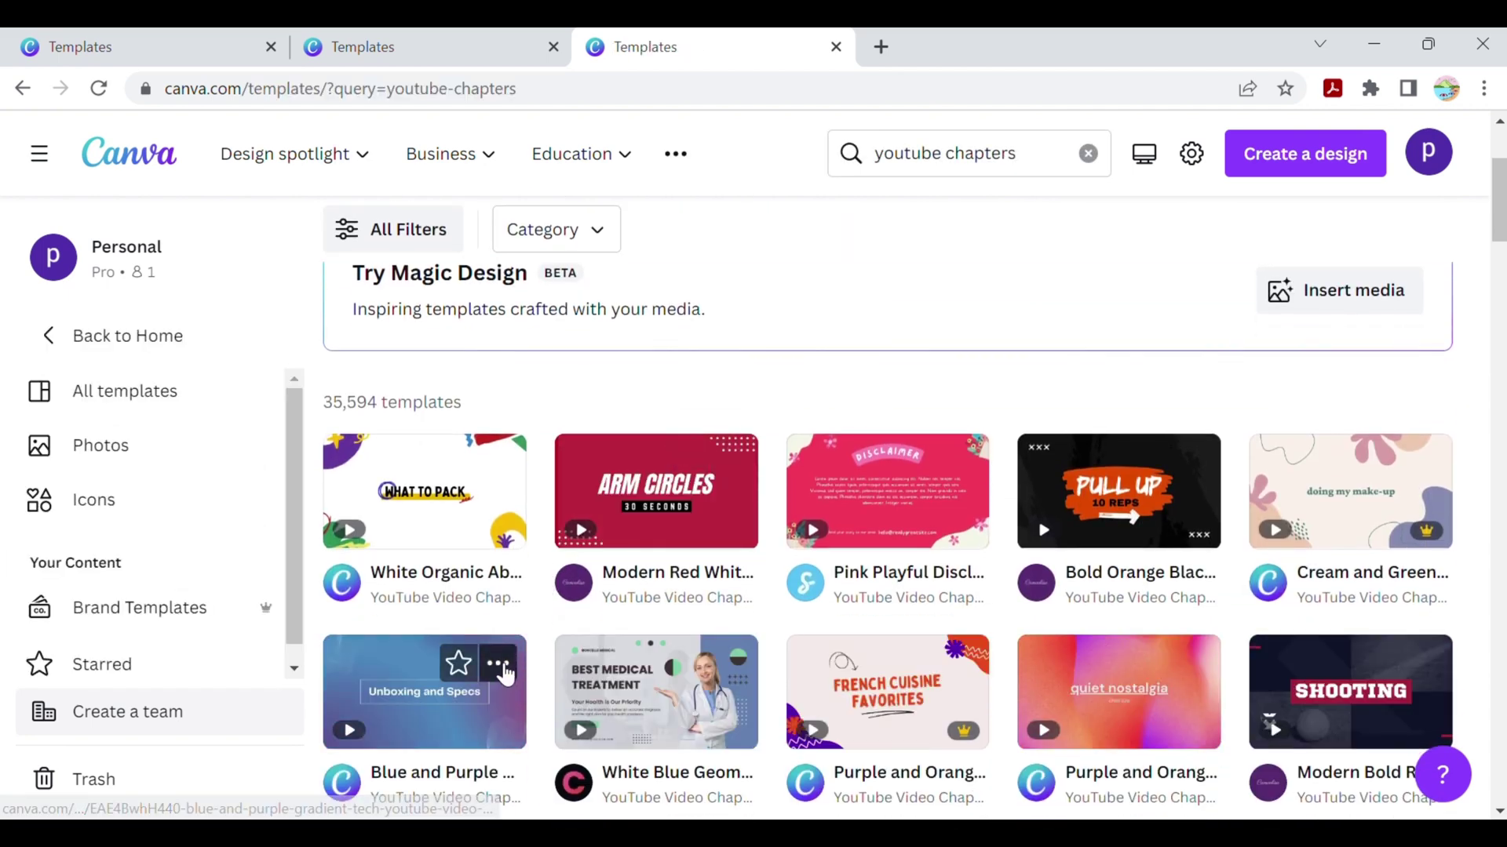
click(499, 663)
click(590, 506)
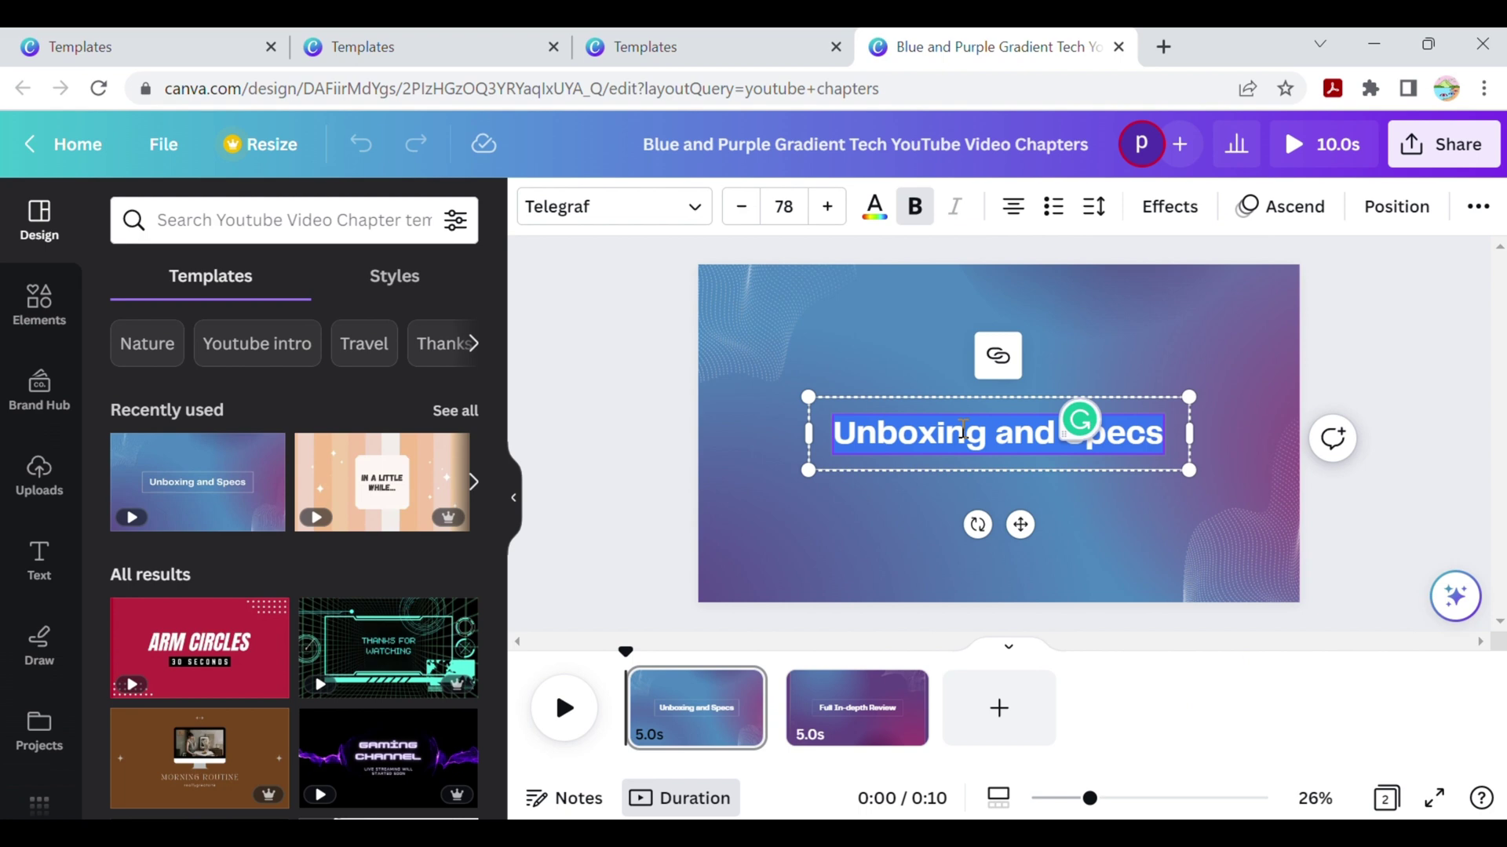
Retitle the template 'Chapter 1' and download it as an MP4 video.
text(Chapter 1)
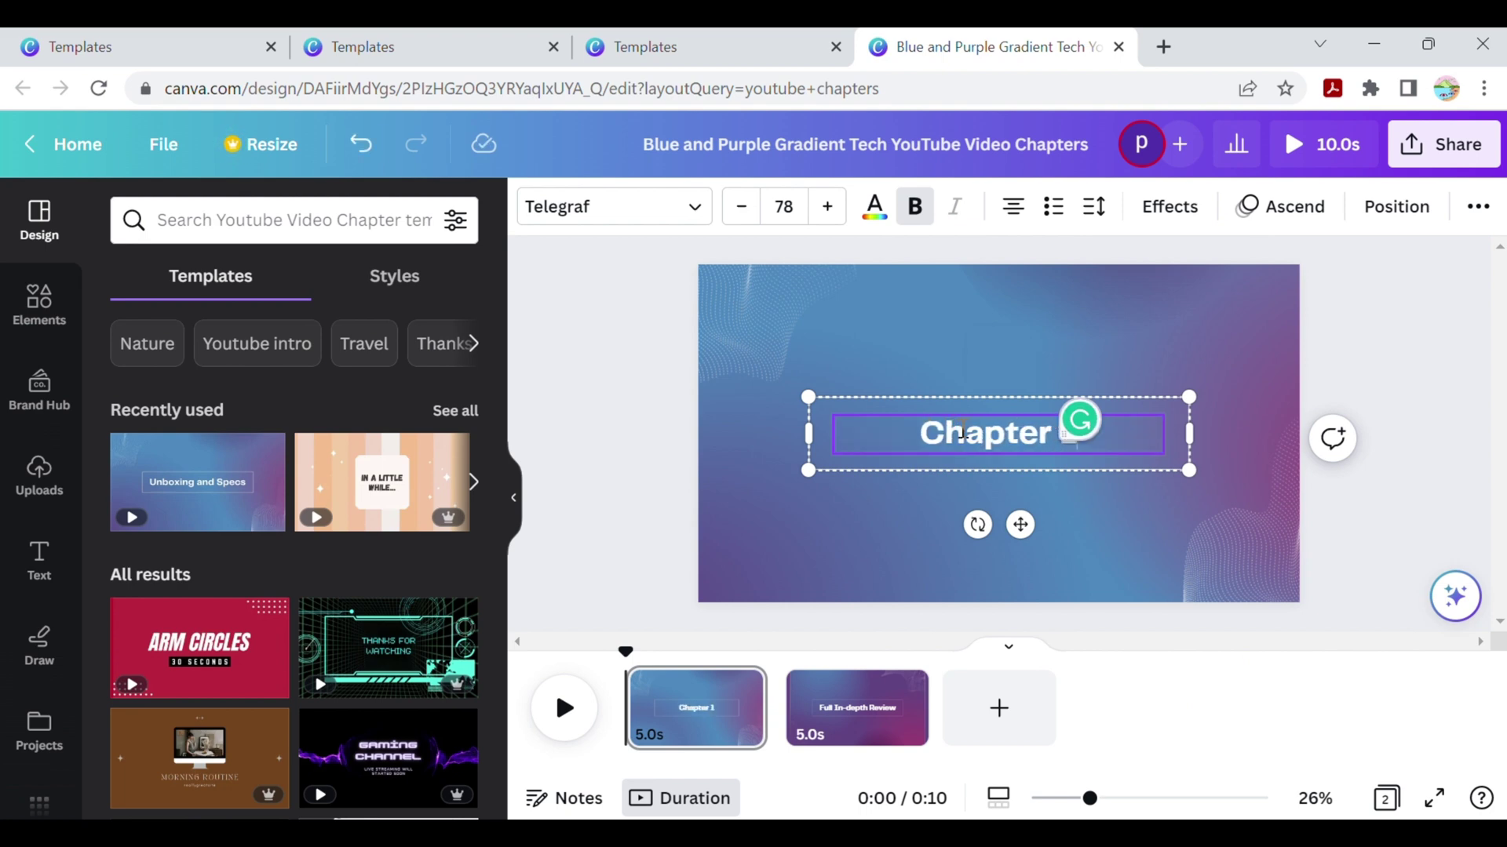
click(1344, 348)
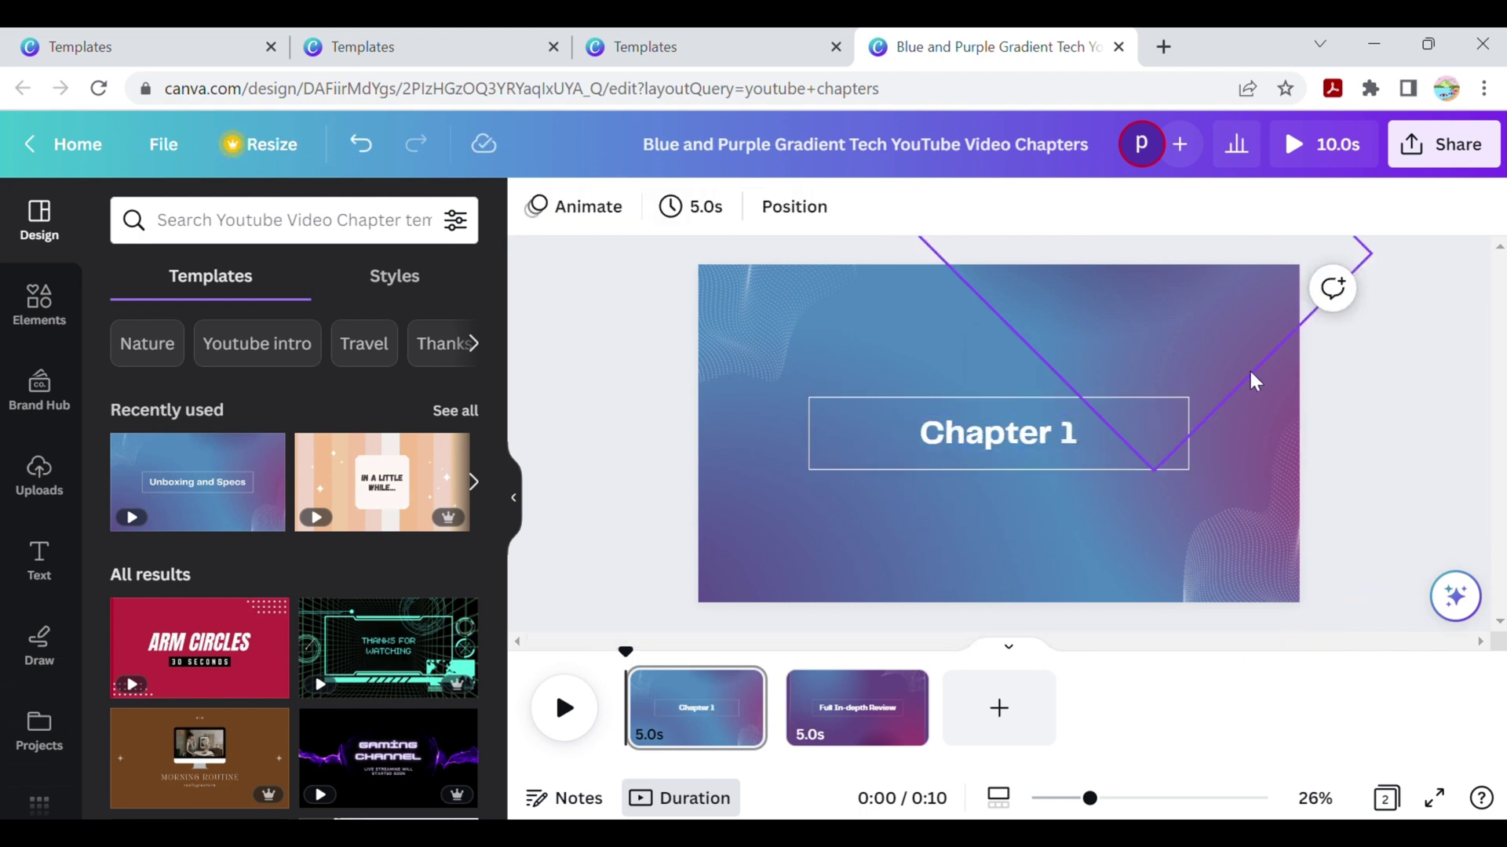
click(1478, 149)
scroll(1365, 628, down, 3)
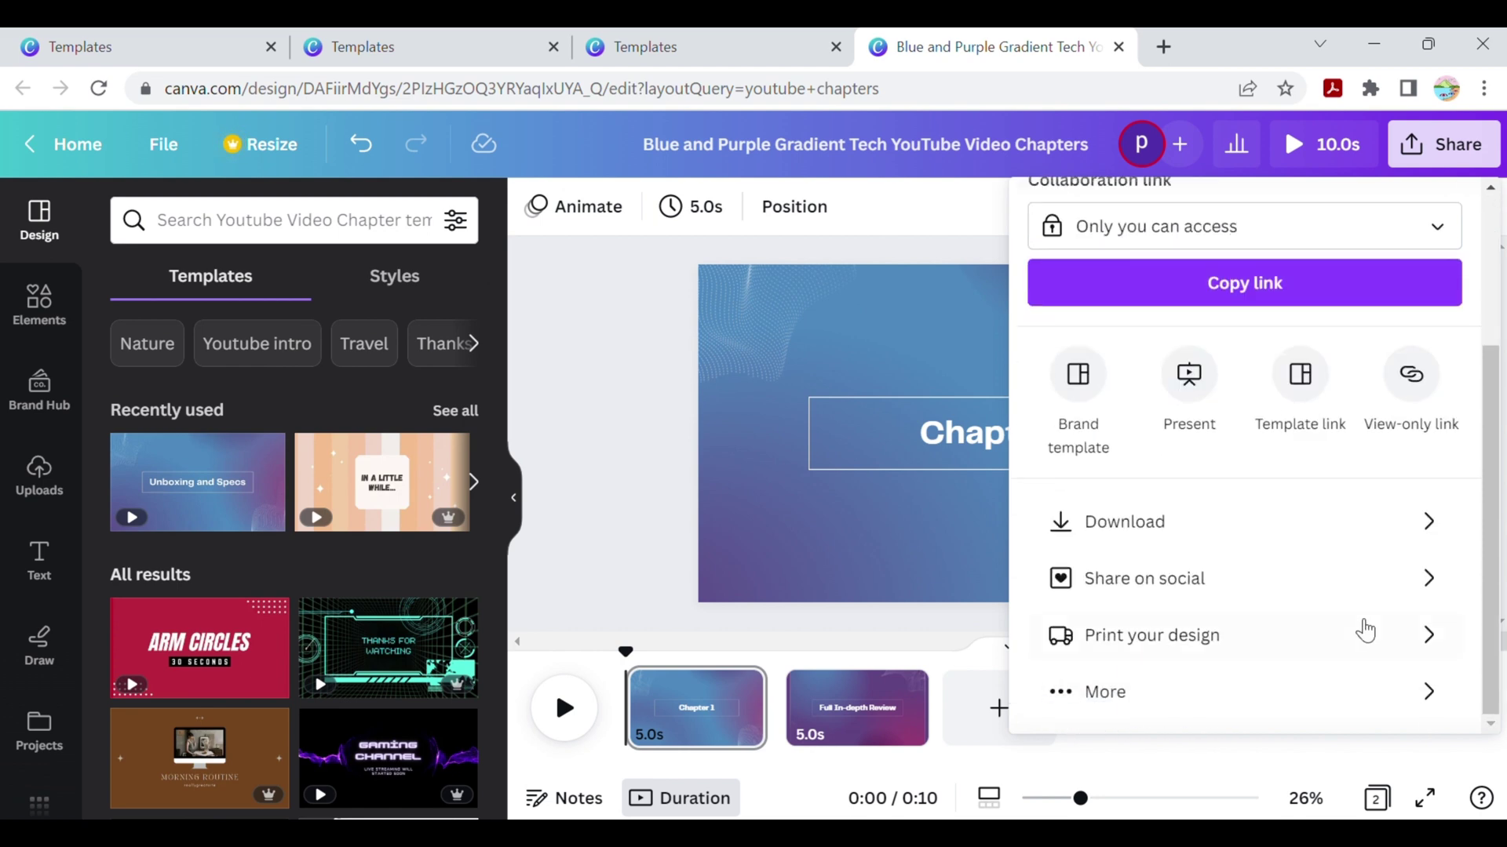
click(1268, 514)
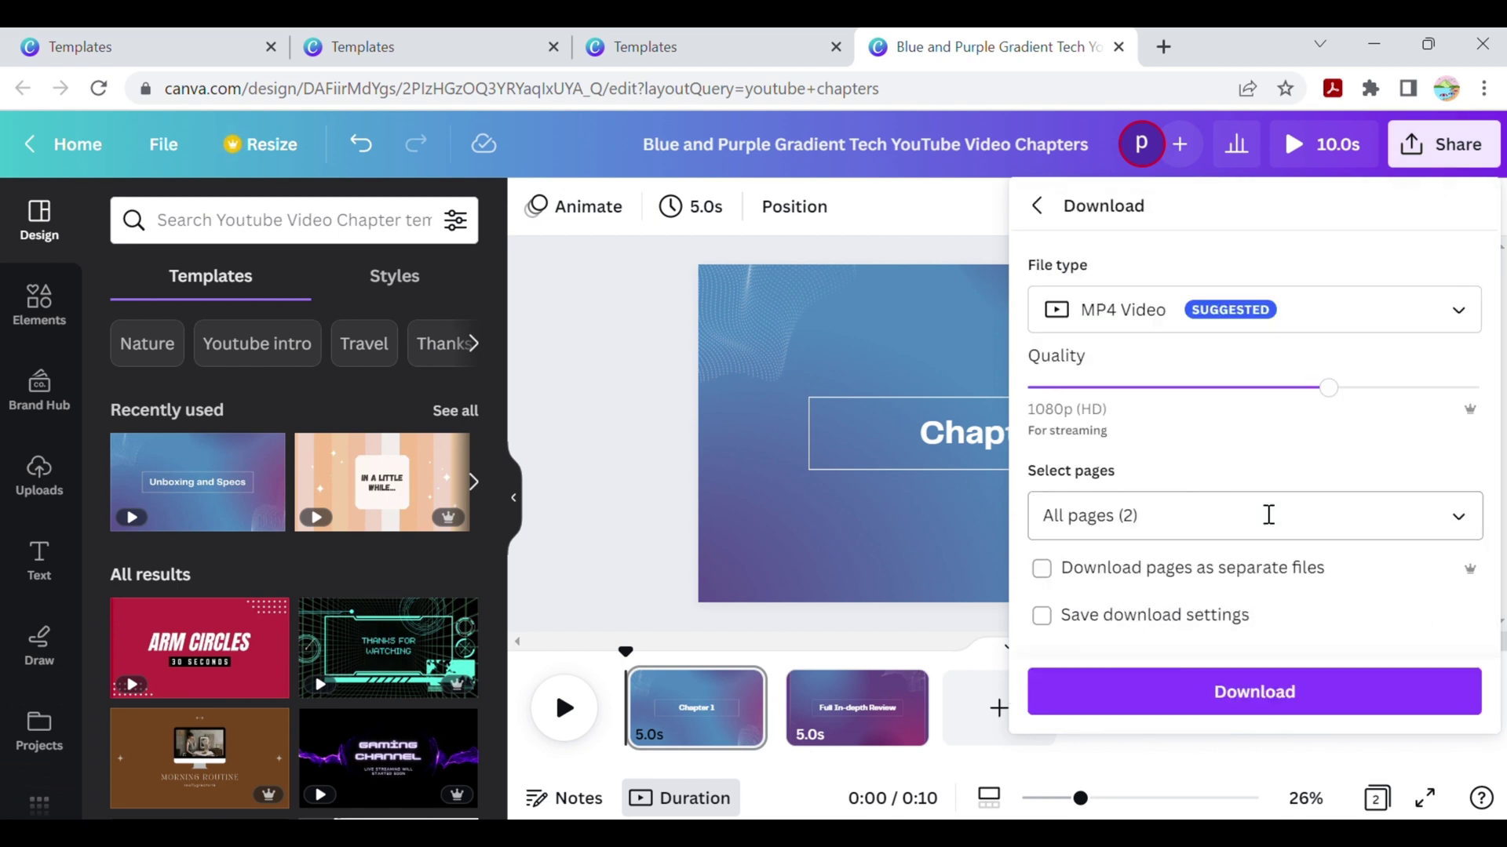
click(1288, 694)
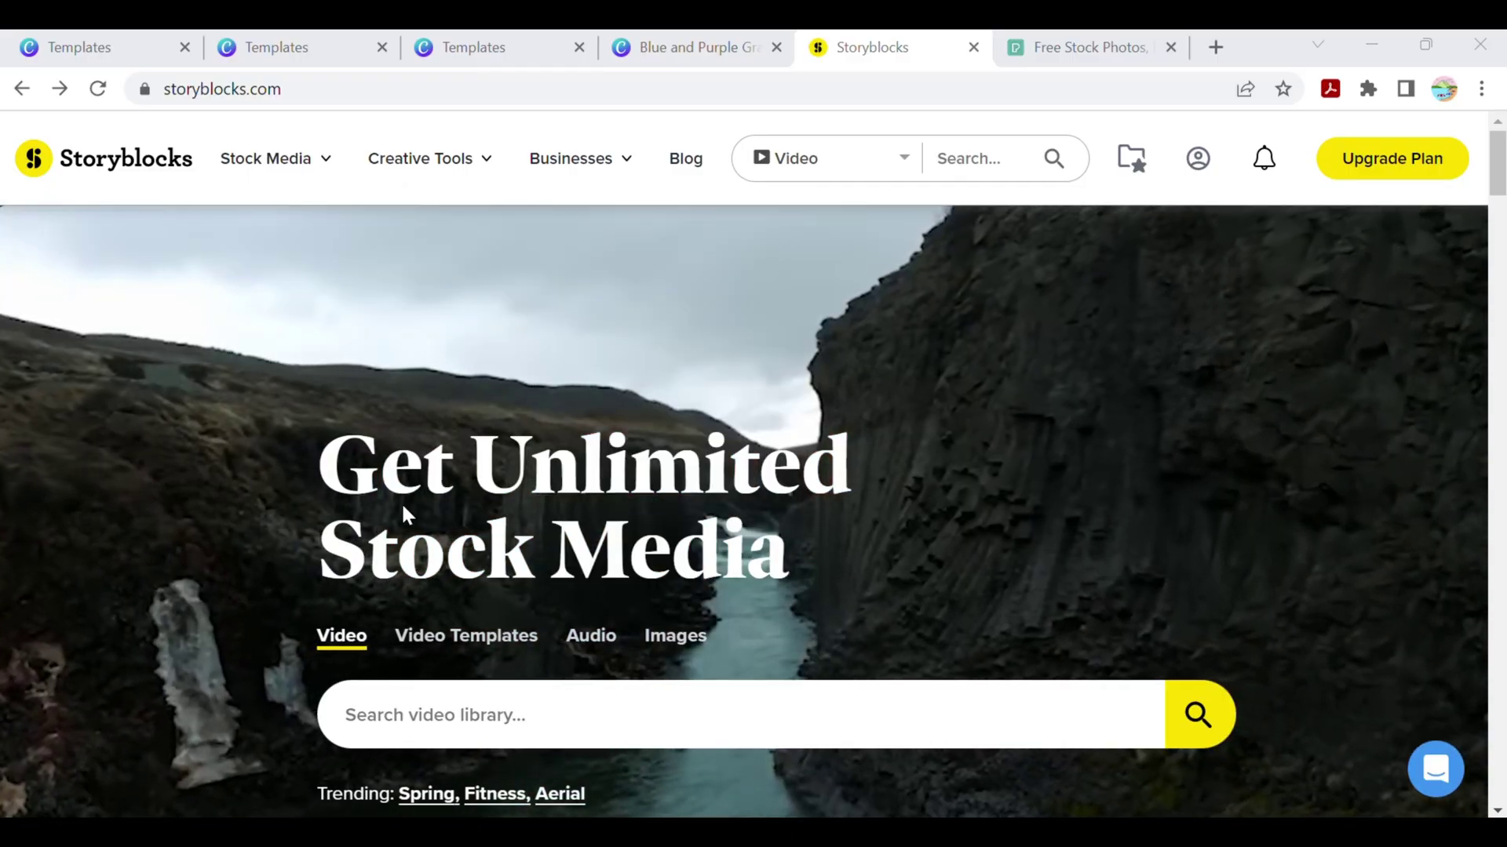
Compare the Storyblocks and Pexels sites, then open Pexels' Photos/Videos dropdown.
click(1099, 46)
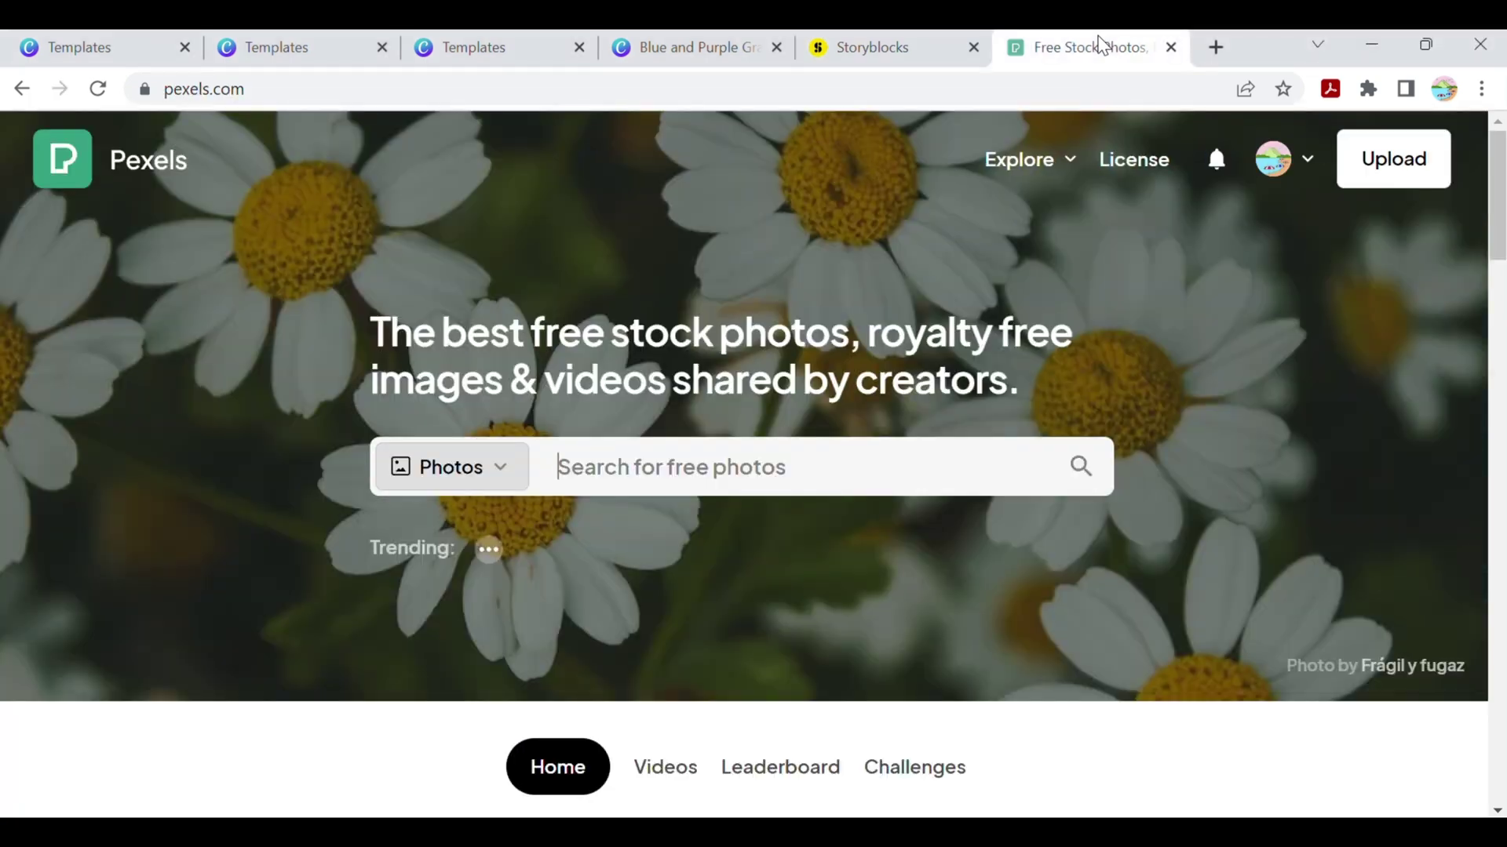
click(918, 61)
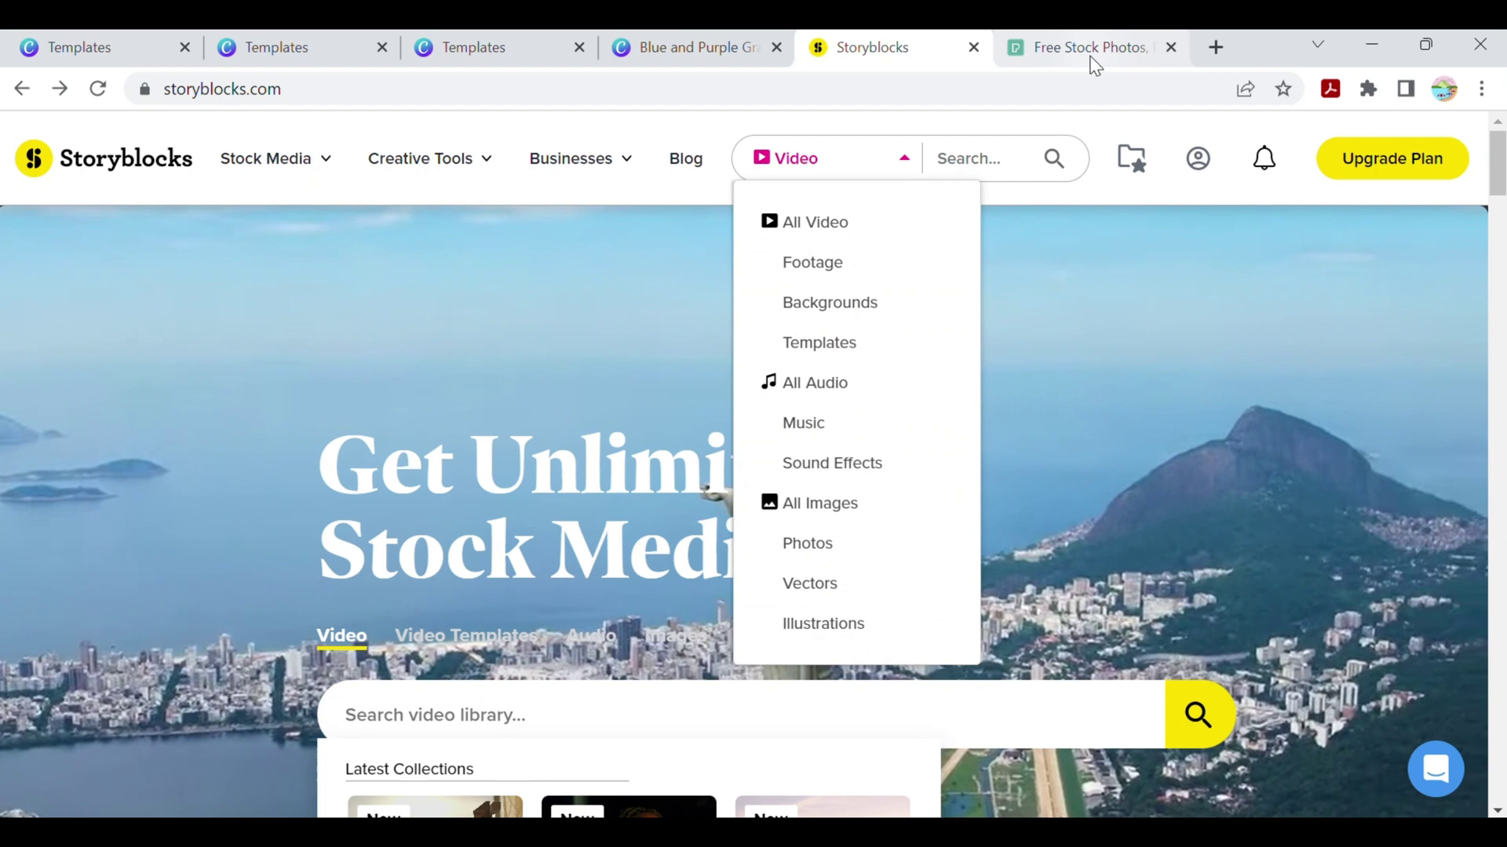
click(1093, 56)
click(466, 480)
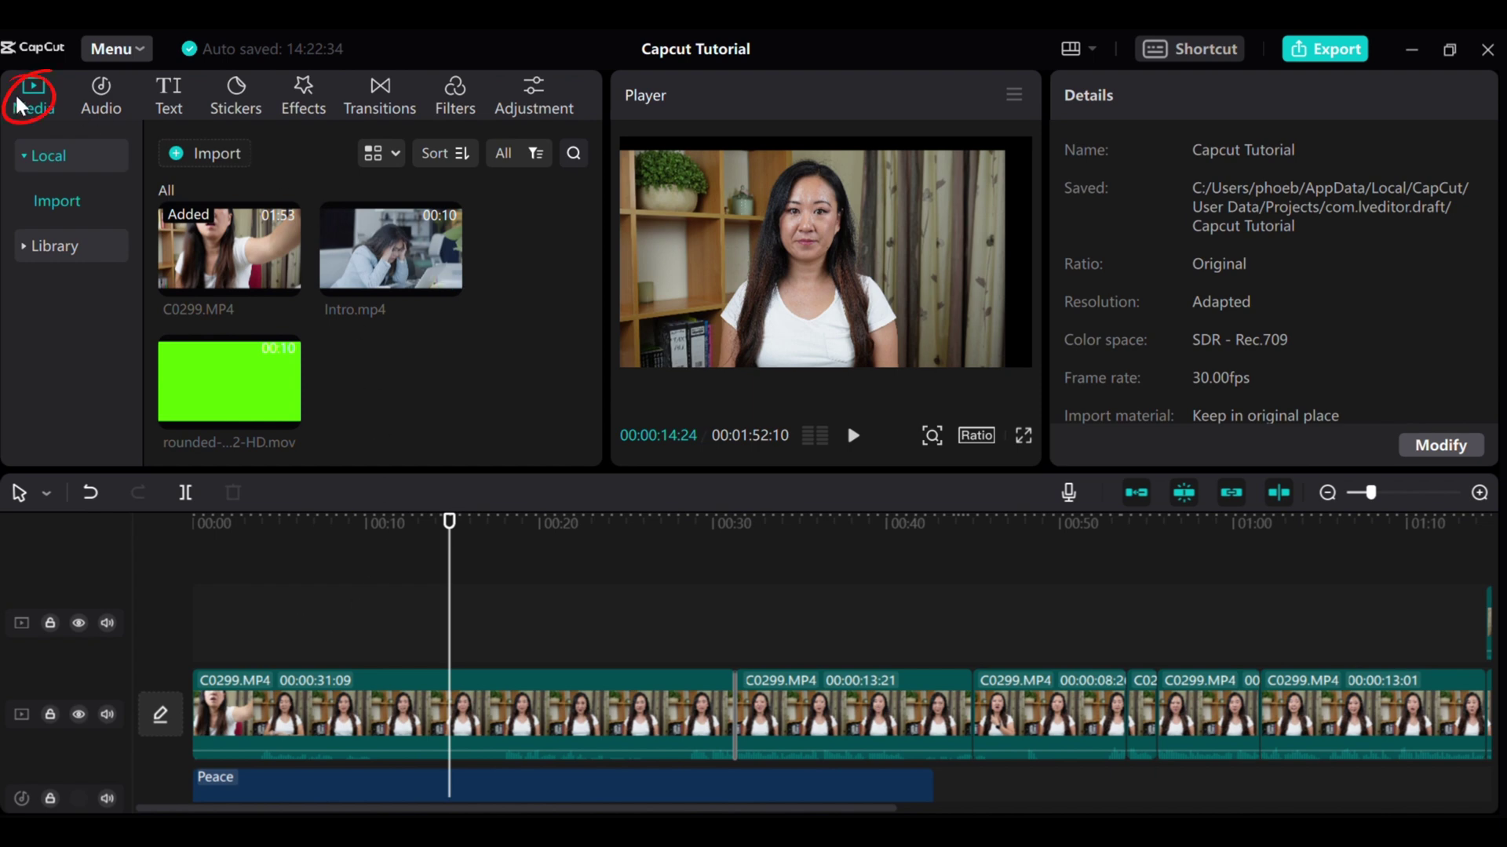
Import makeup eyeliner.mov and place it on an overlay track starting at the playhead.
click(208, 153)
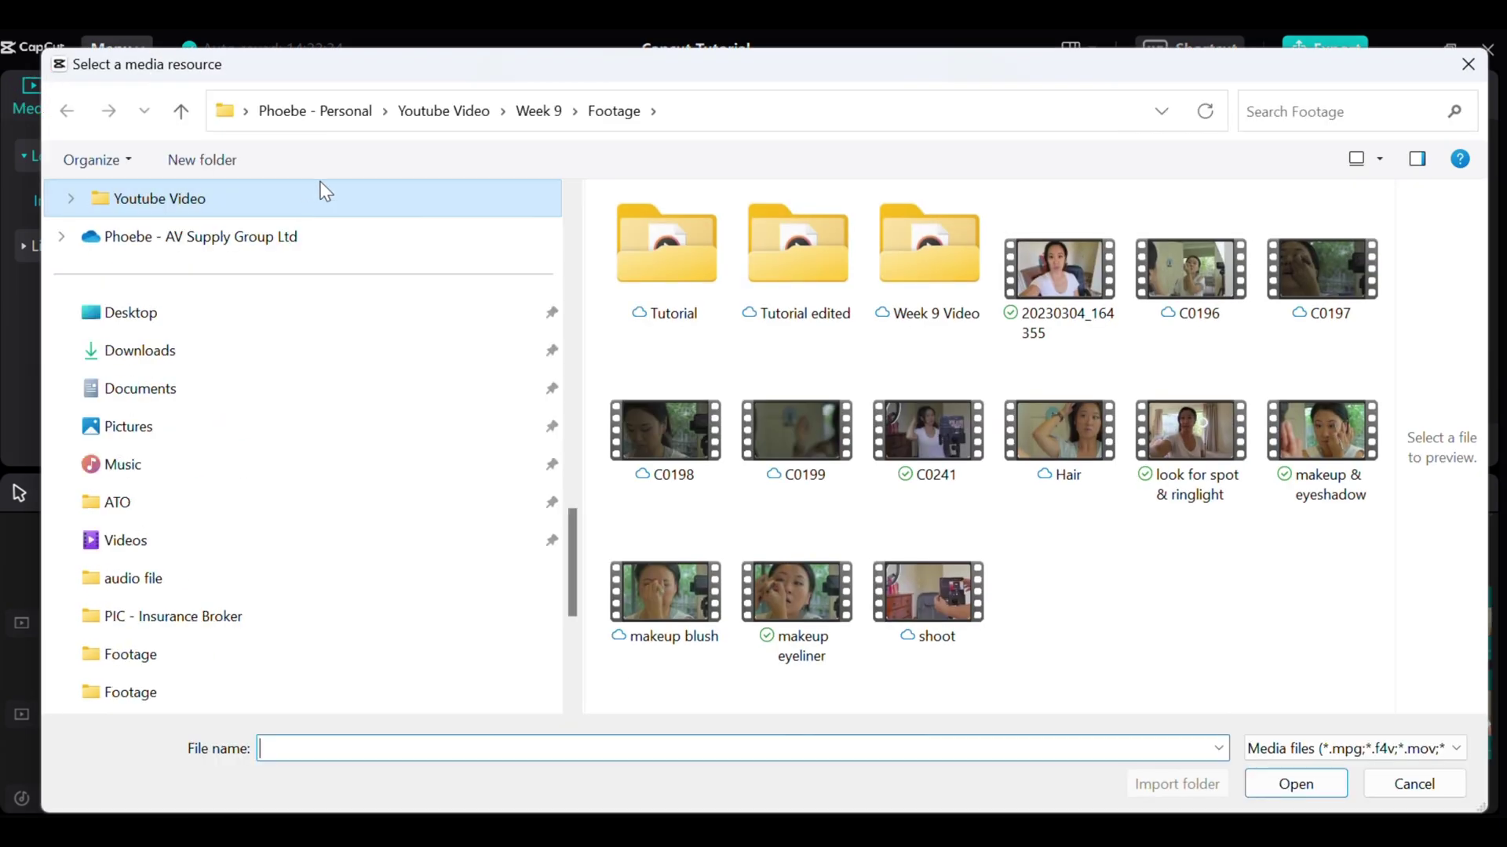
click(812, 596)
click(1275, 778)
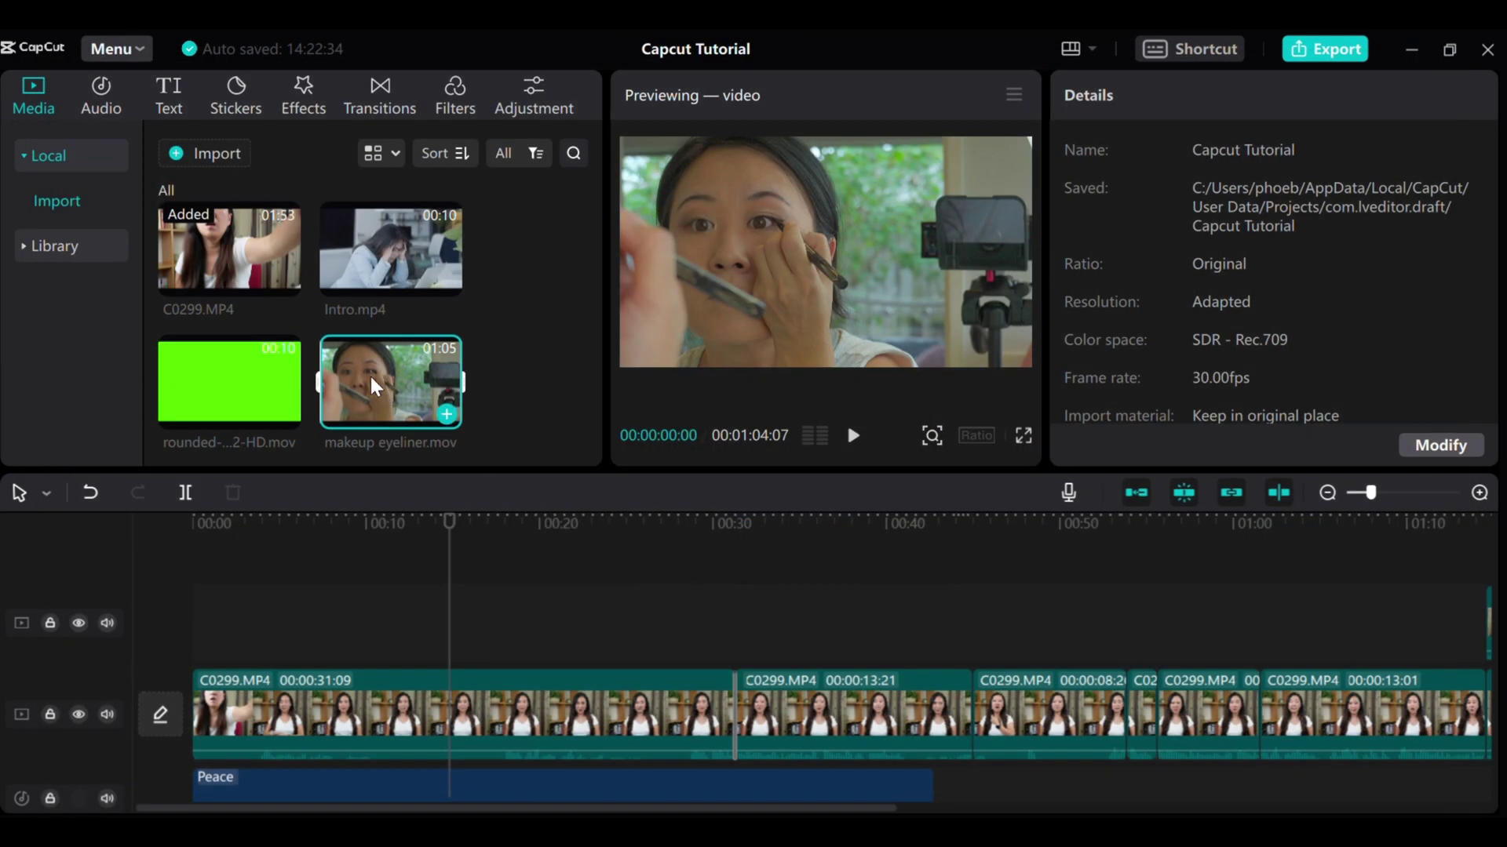
drag(371, 376, 1211, 623)
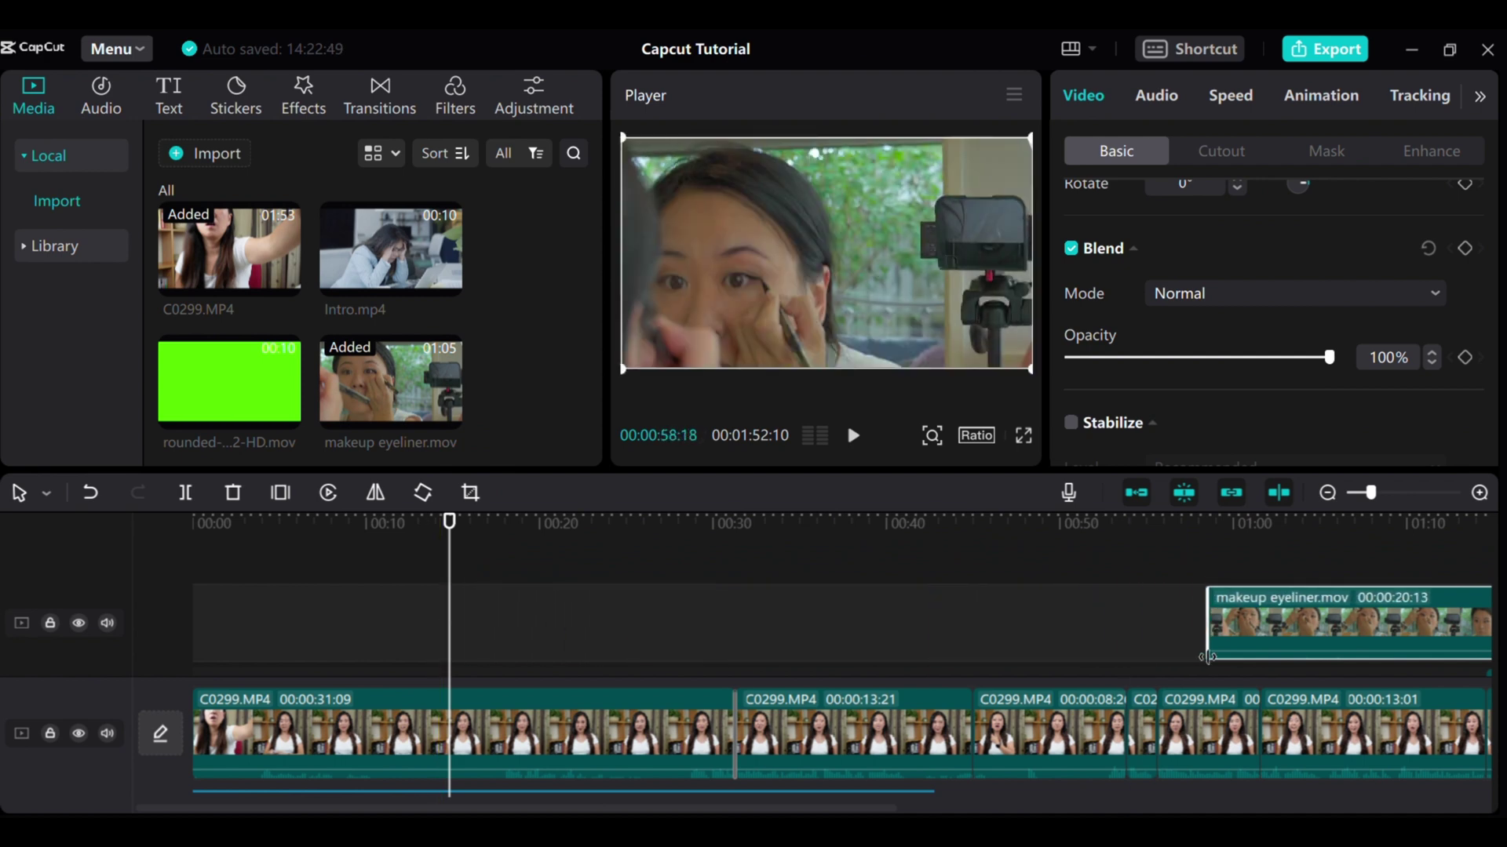
drag(1363, 617, 603, 604)
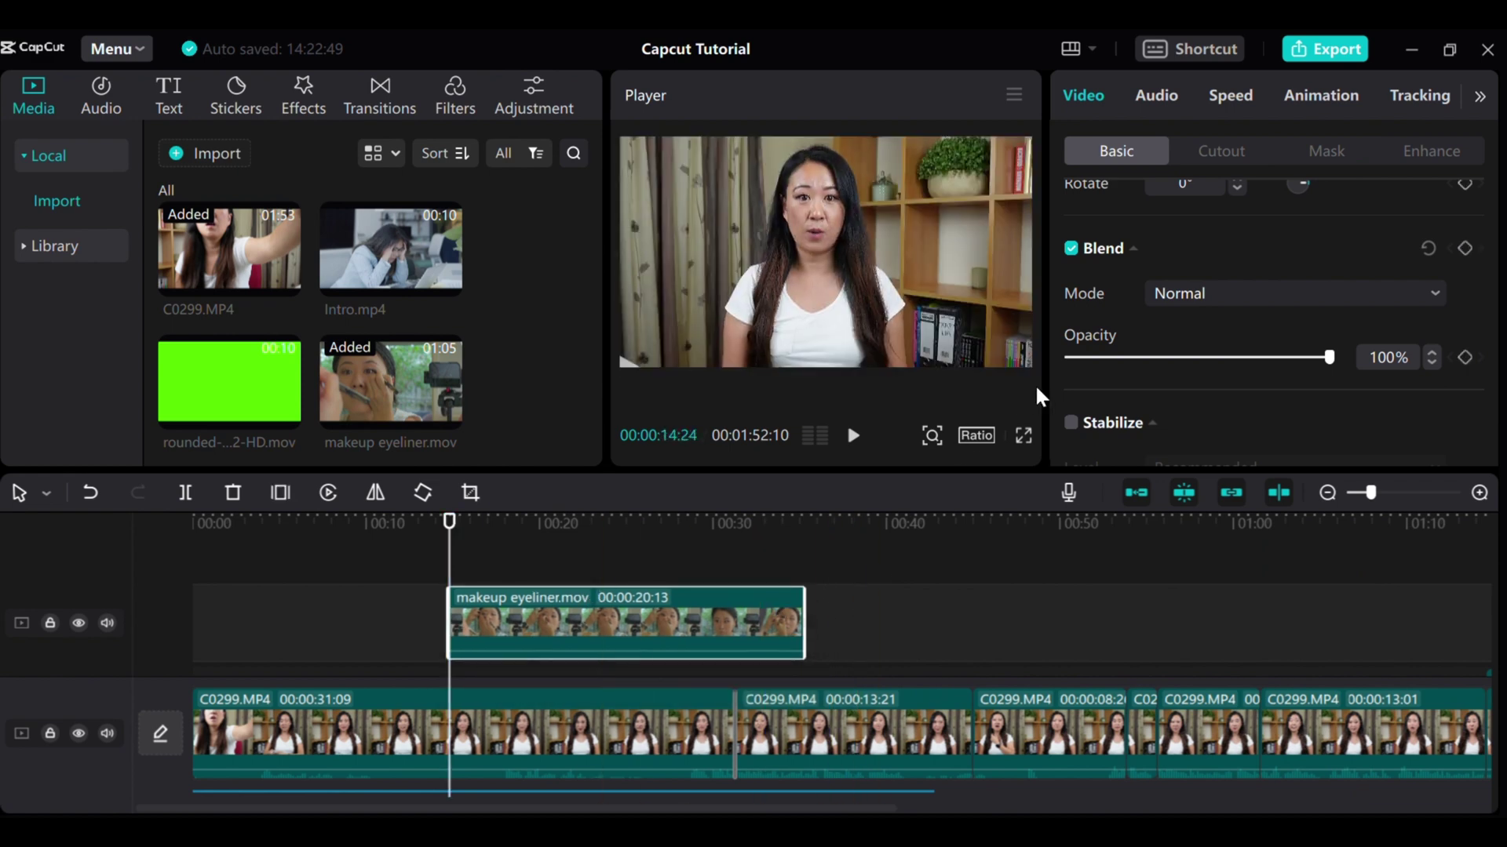
Scale the eyeliner overlay up to 105% in Video > Basic.
scroll(1138, 318, up, 3)
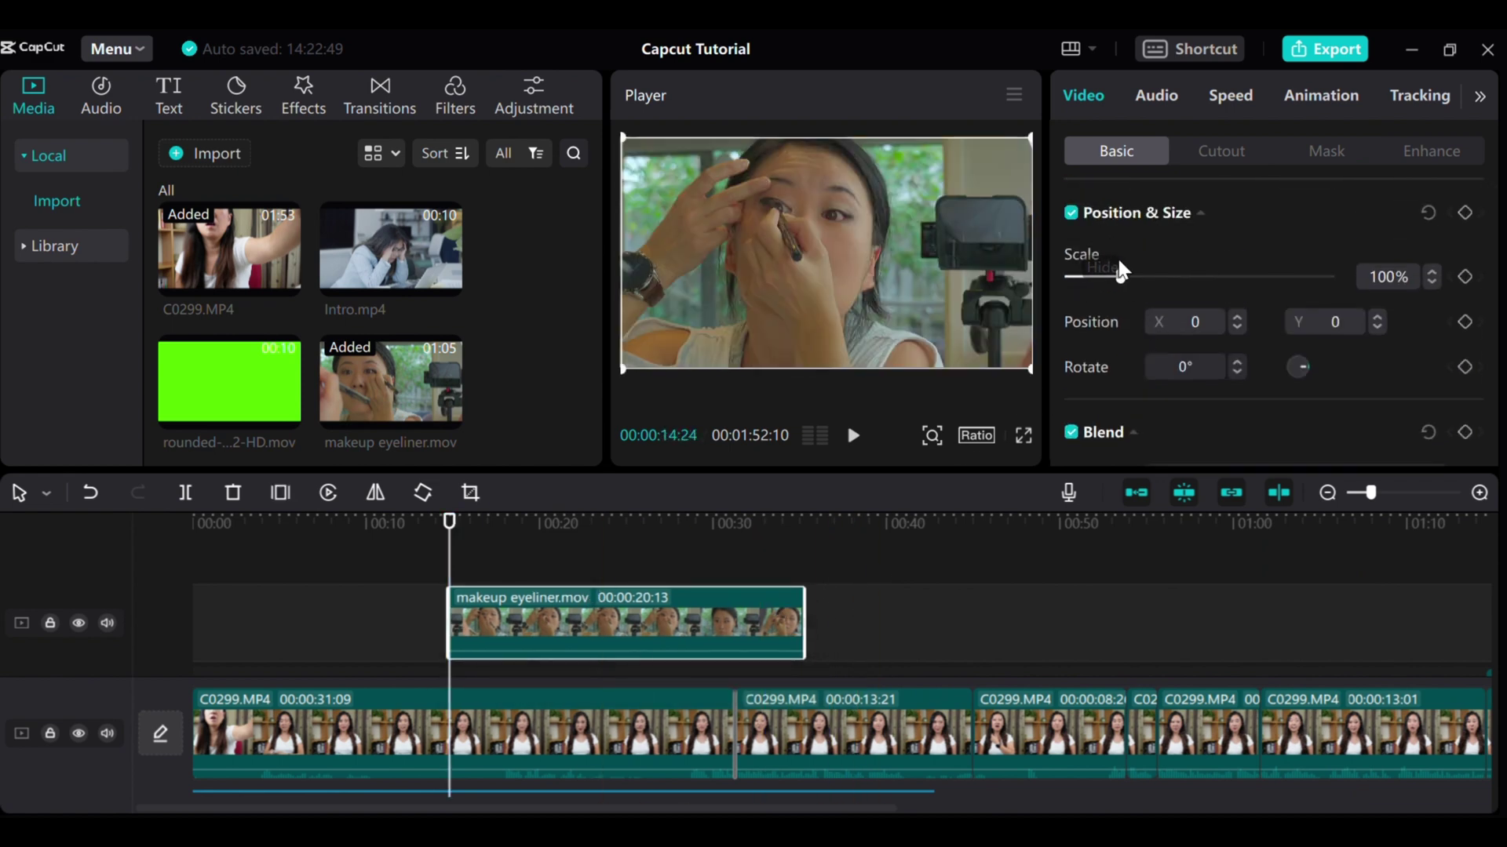
mouse_move(1125, 281)
mouse_down()
mouse_move(1153, 278)
mouse_move(1123, 281)
mouse_up()
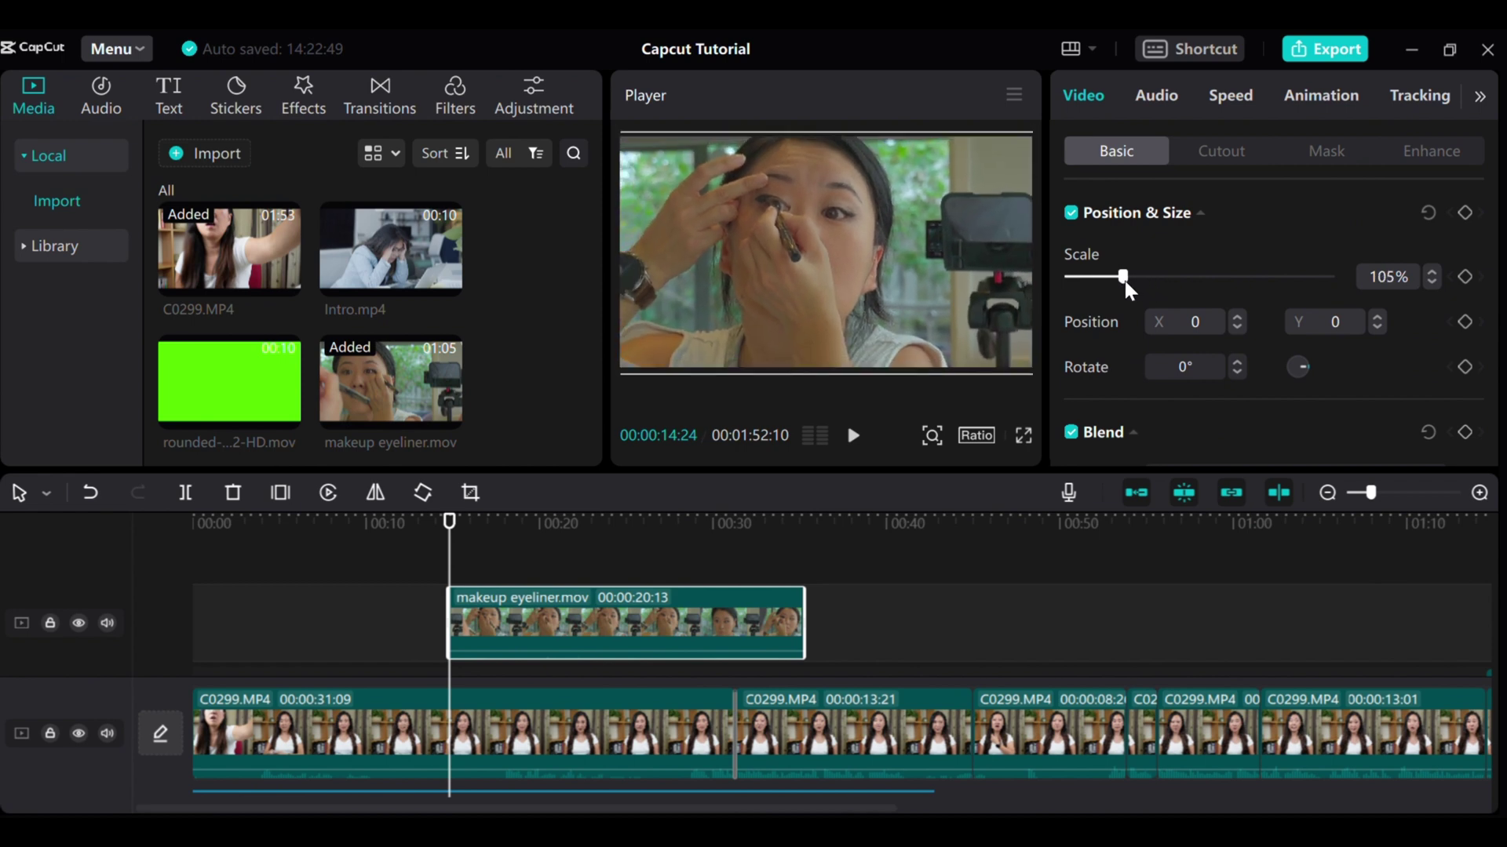
scroll(1133, 330, down, 1)
scroll(1133, 325, down, 4)
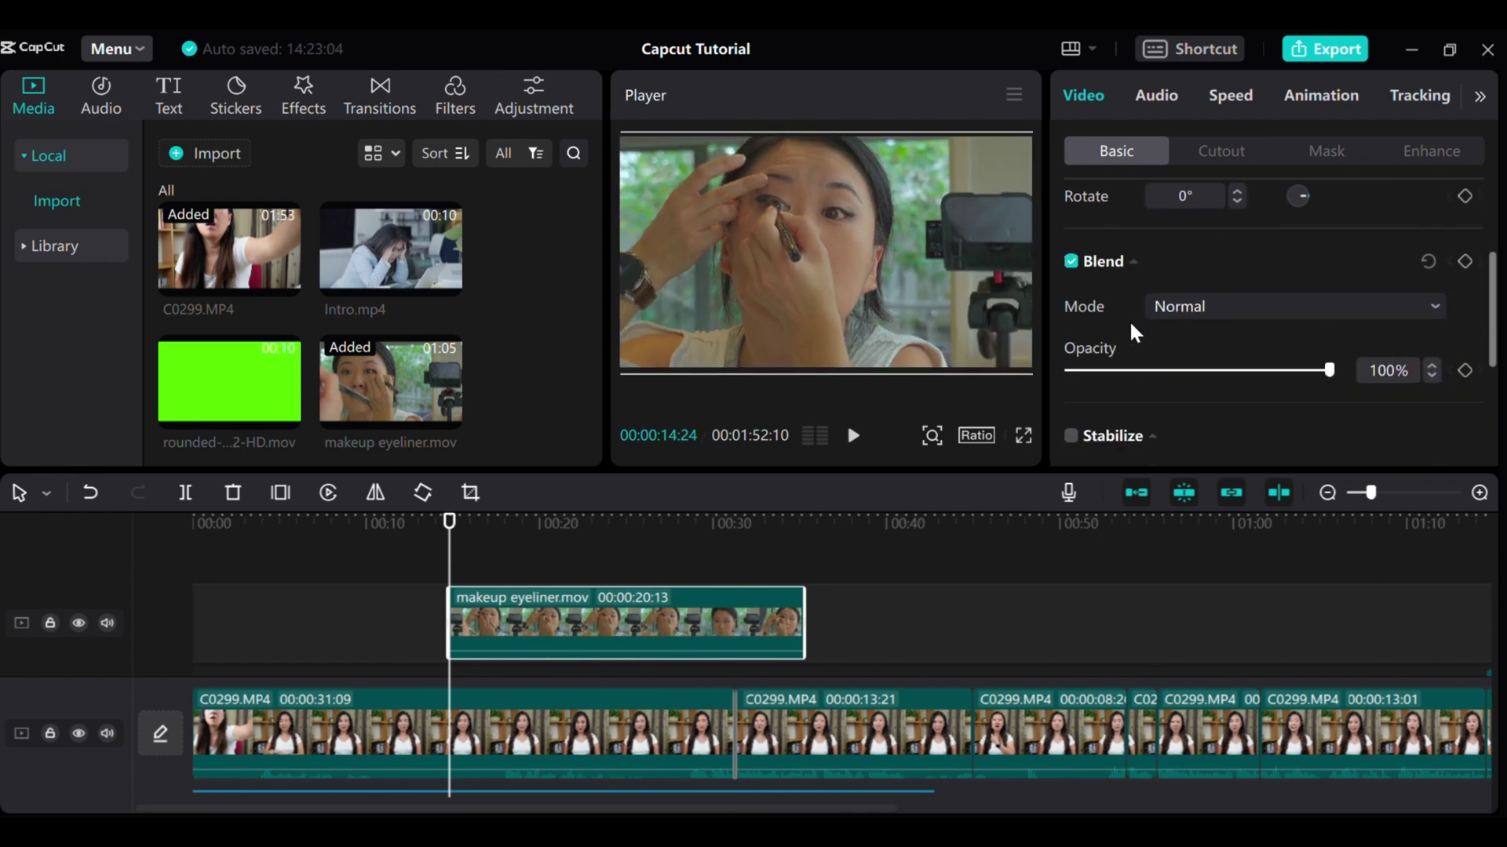
scroll(1128, 319, up, 1)
scroll(1129, 319, down, 3)
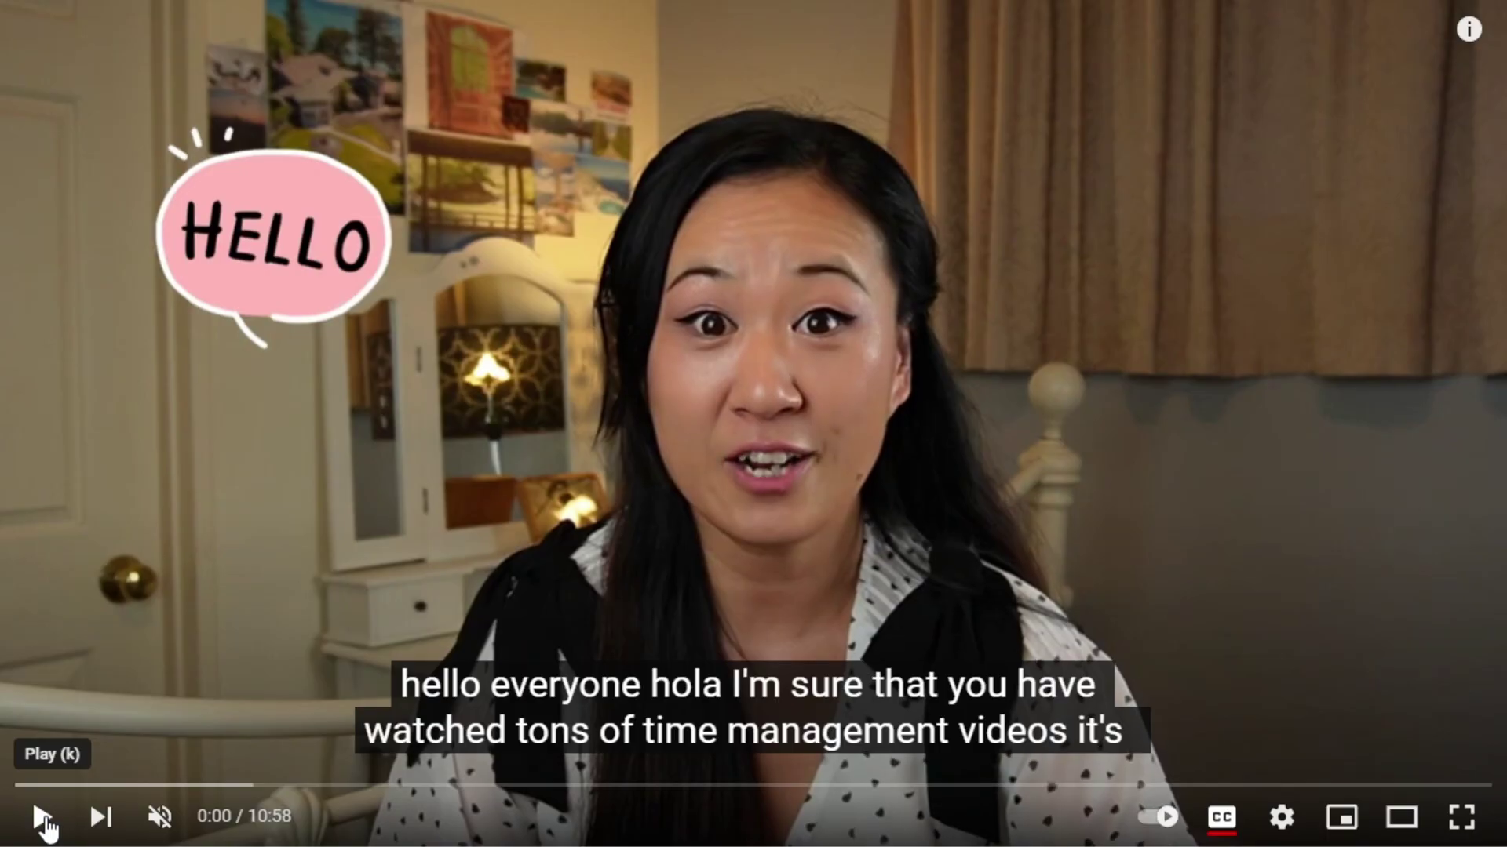
Show the Stickers library with its Favorites and Trending stickers.
click(43, 820)
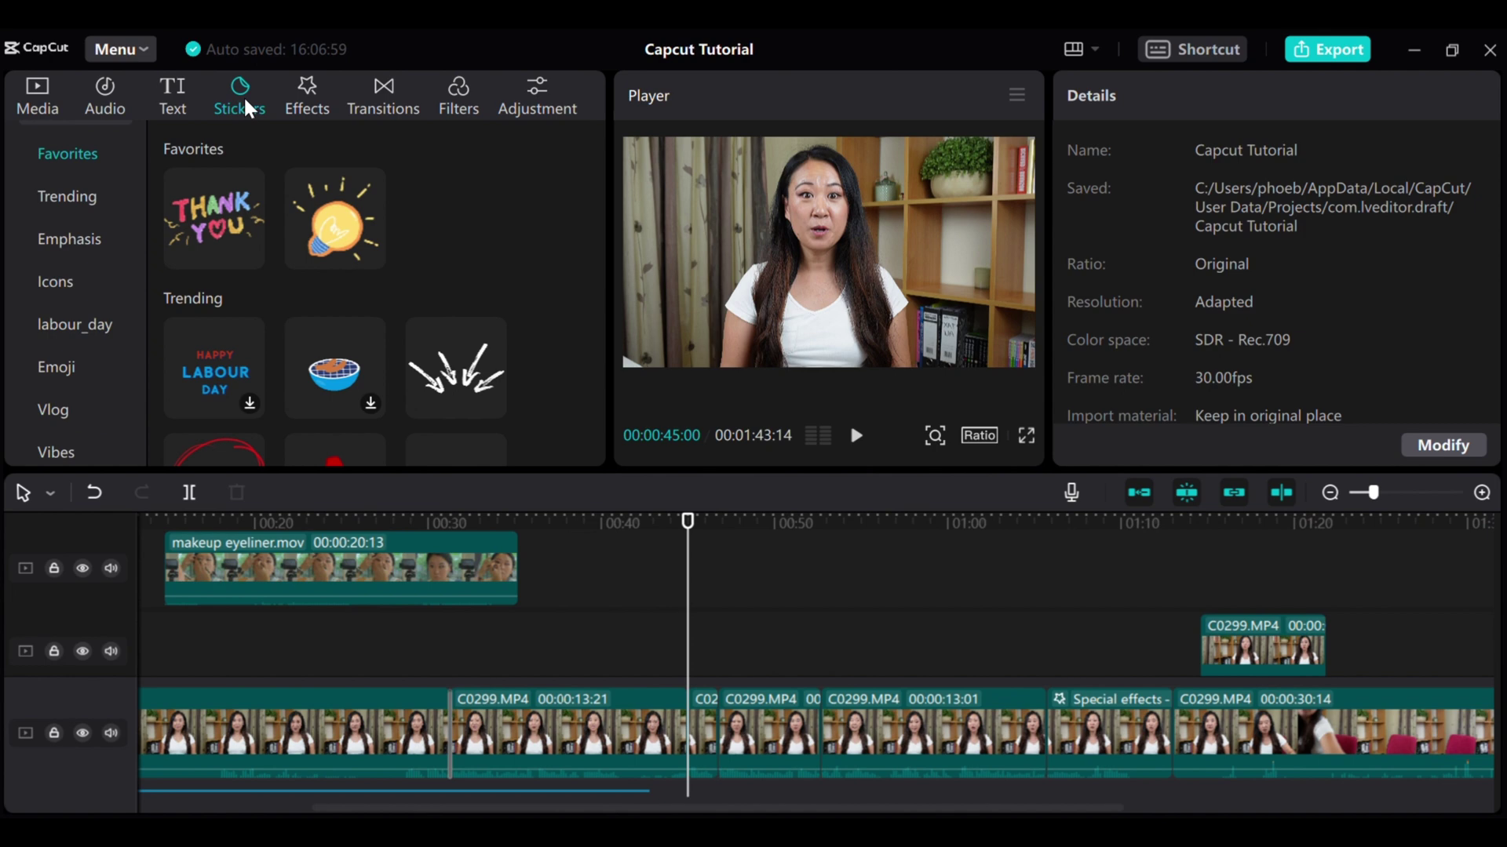
Find the Thank You sticker and add it at the 45-second playhead.
scroll(288, 172, down, 5)
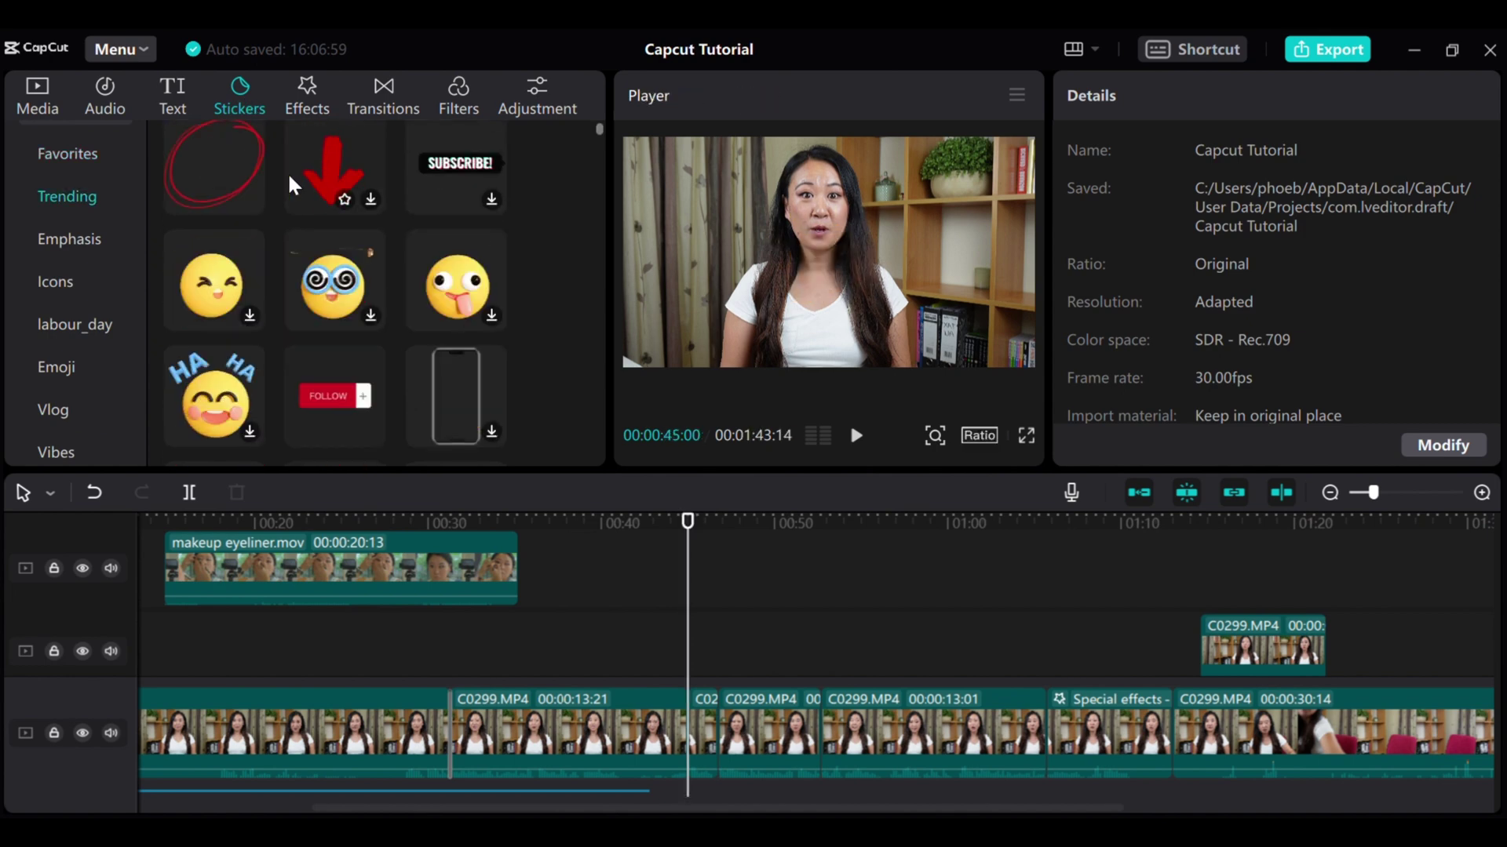
scroll(287, 172, down, 2)
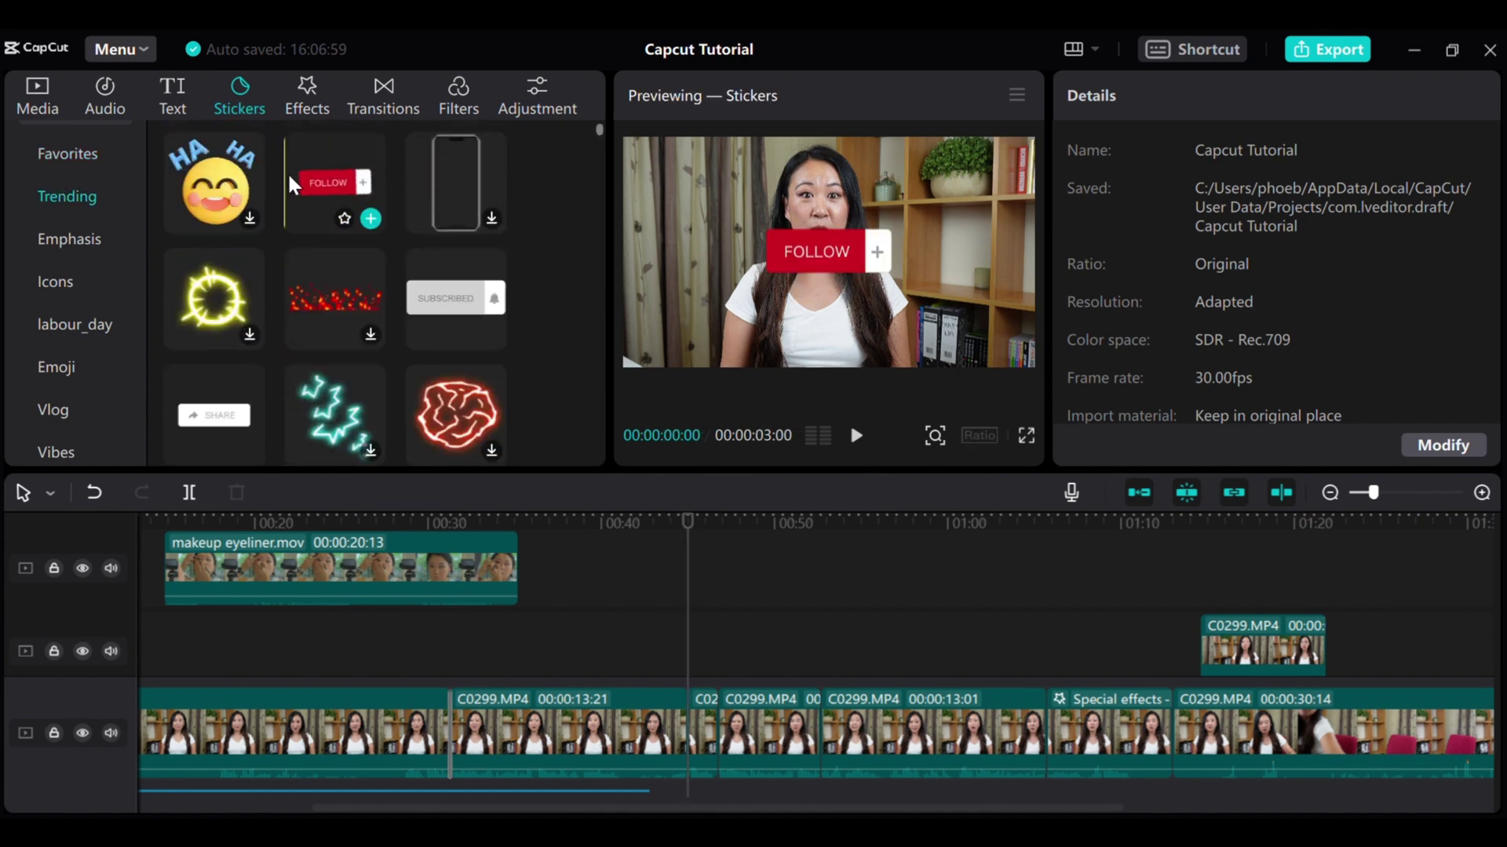
scroll(287, 172, down, 2)
scroll(287, 172, down, 1)
scroll(287, 174, up, 10)
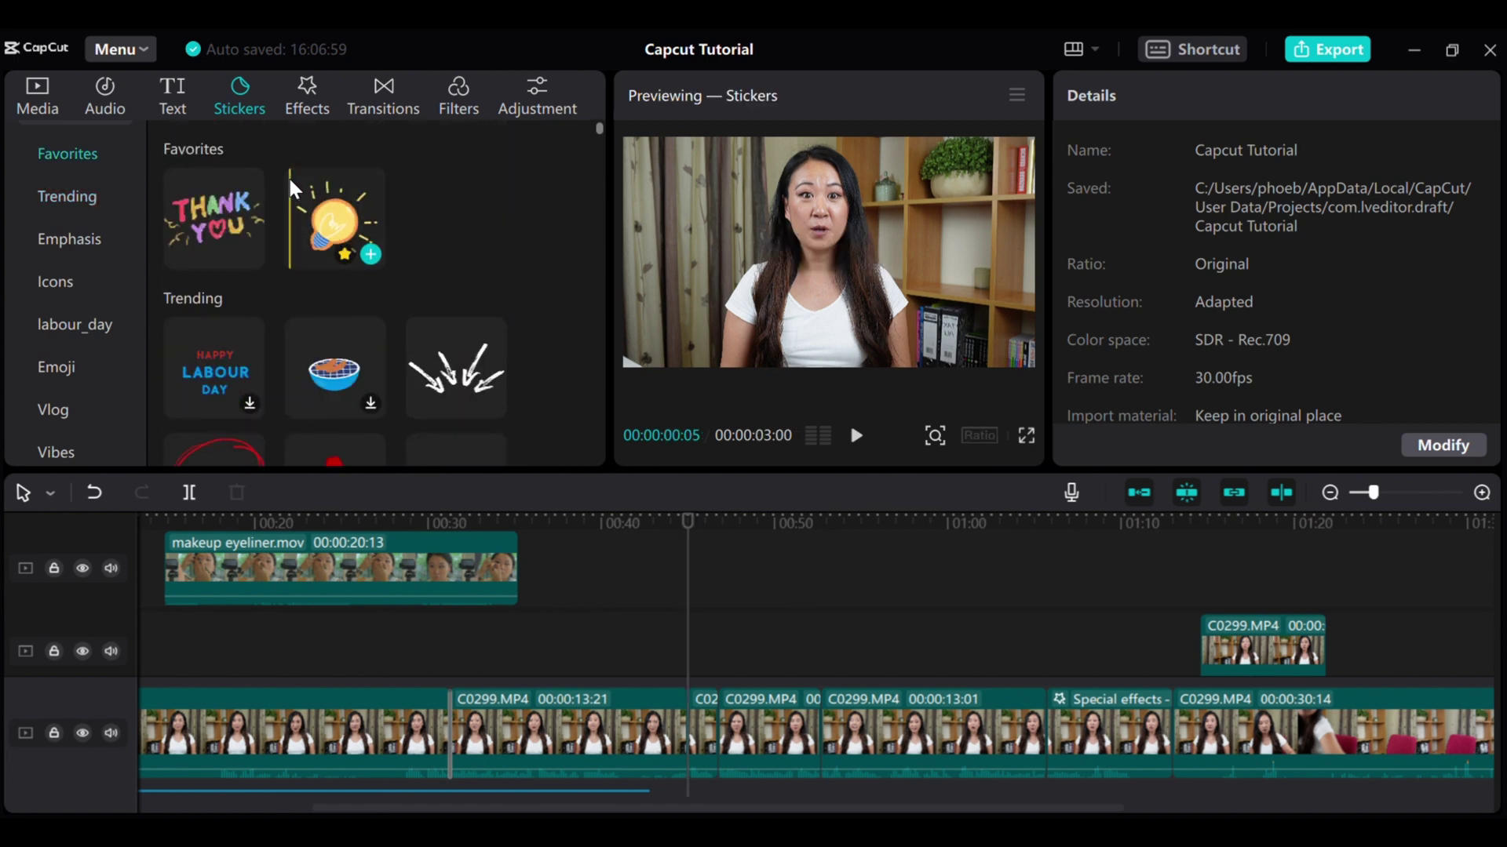
click(250, 253)
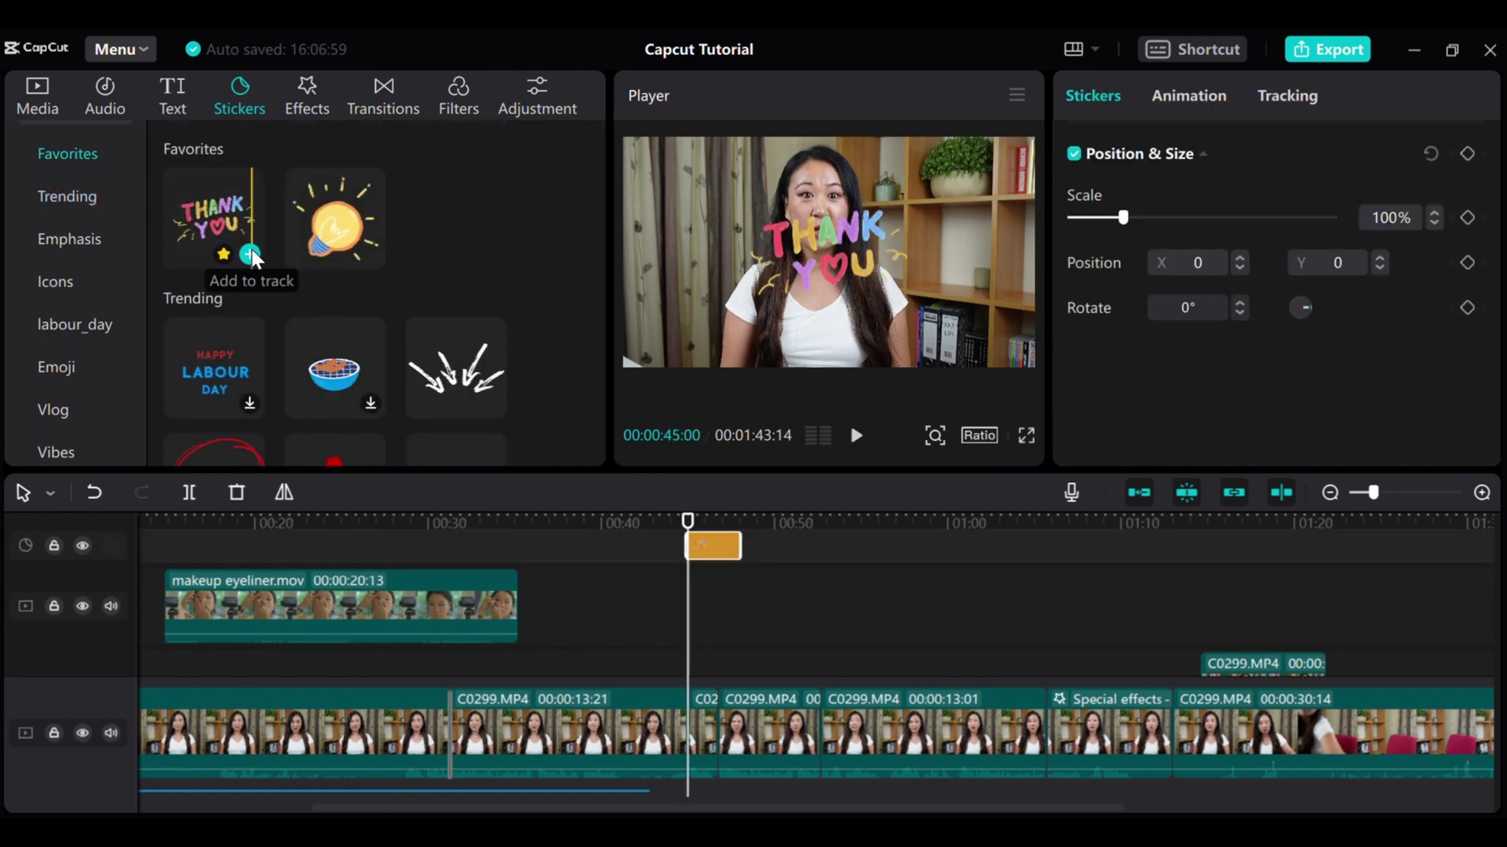
Move the Thank You sticker to the upper left, shrink it to 67%, and view its Animation options.
drag(856, 262, 749, 219)
drag(799, 264, 686, 209)
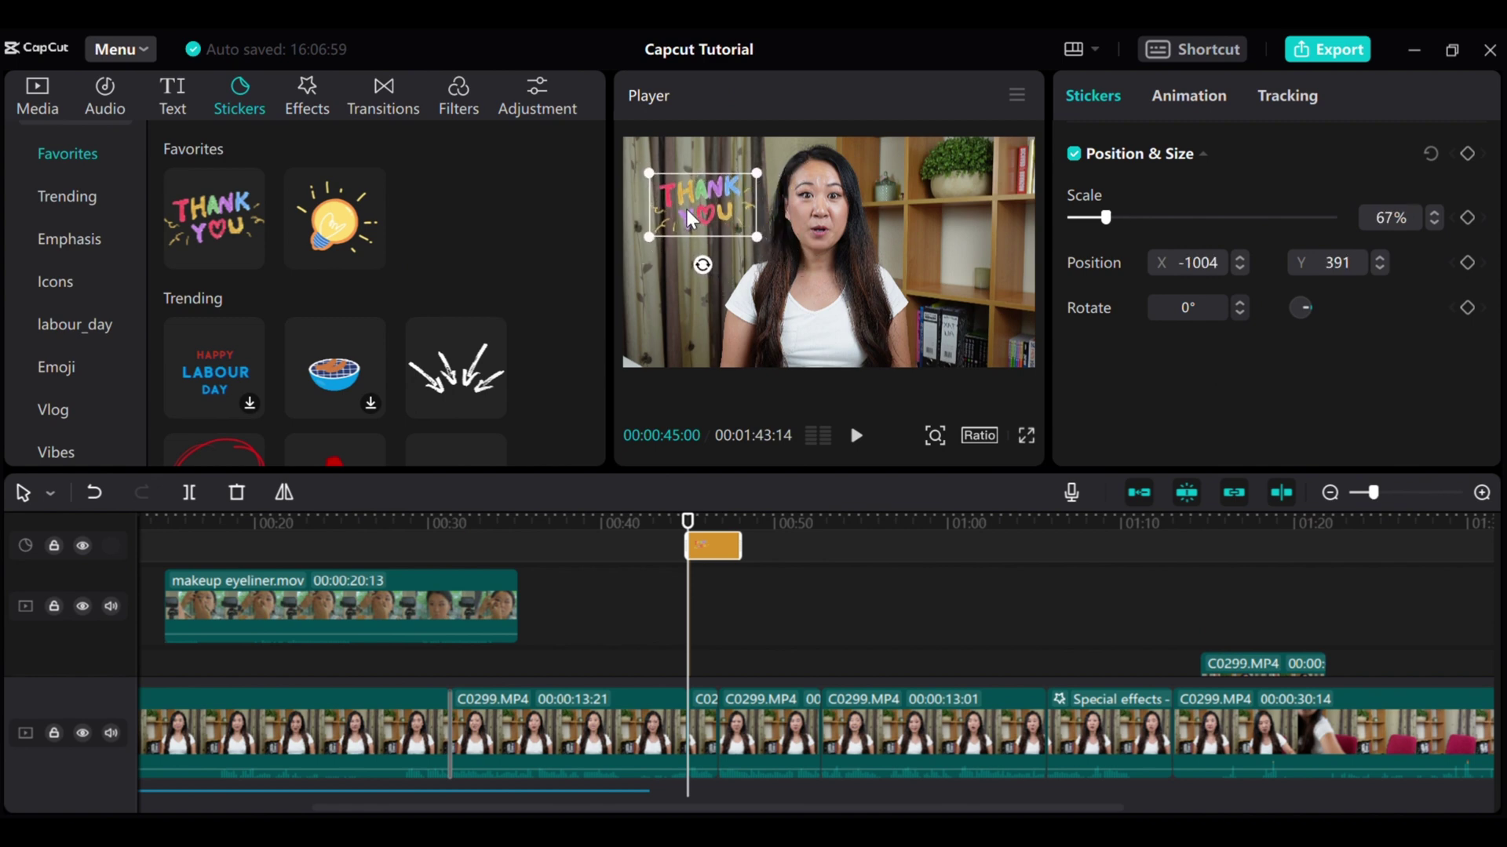
click(1200, 98)
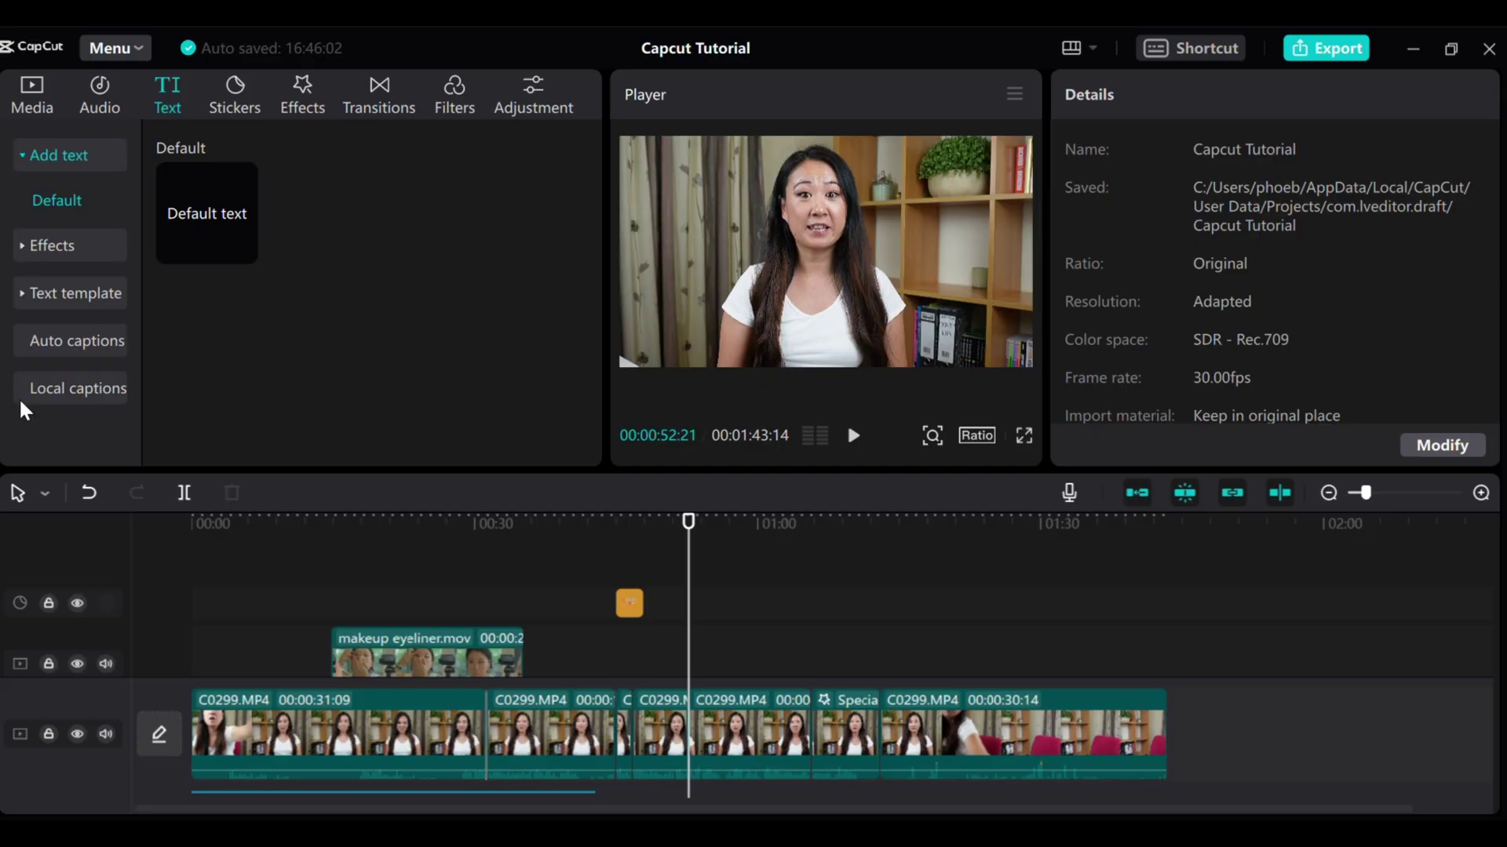
Add a default text clip at 00:52 reading 'Font', keeping the System font.
click(244, 249)
click(1144, 215)
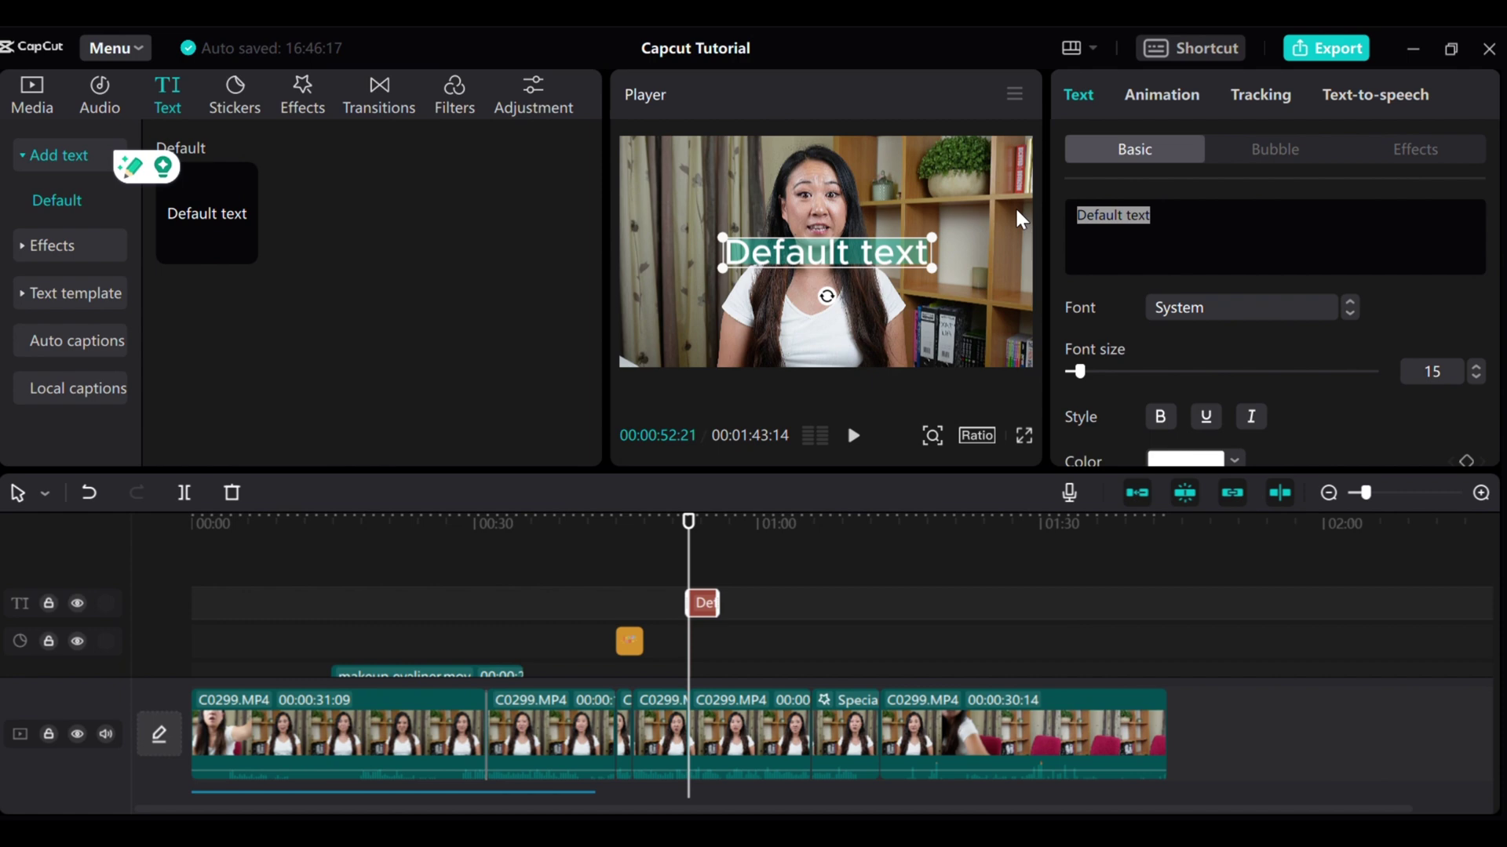
text(Font)
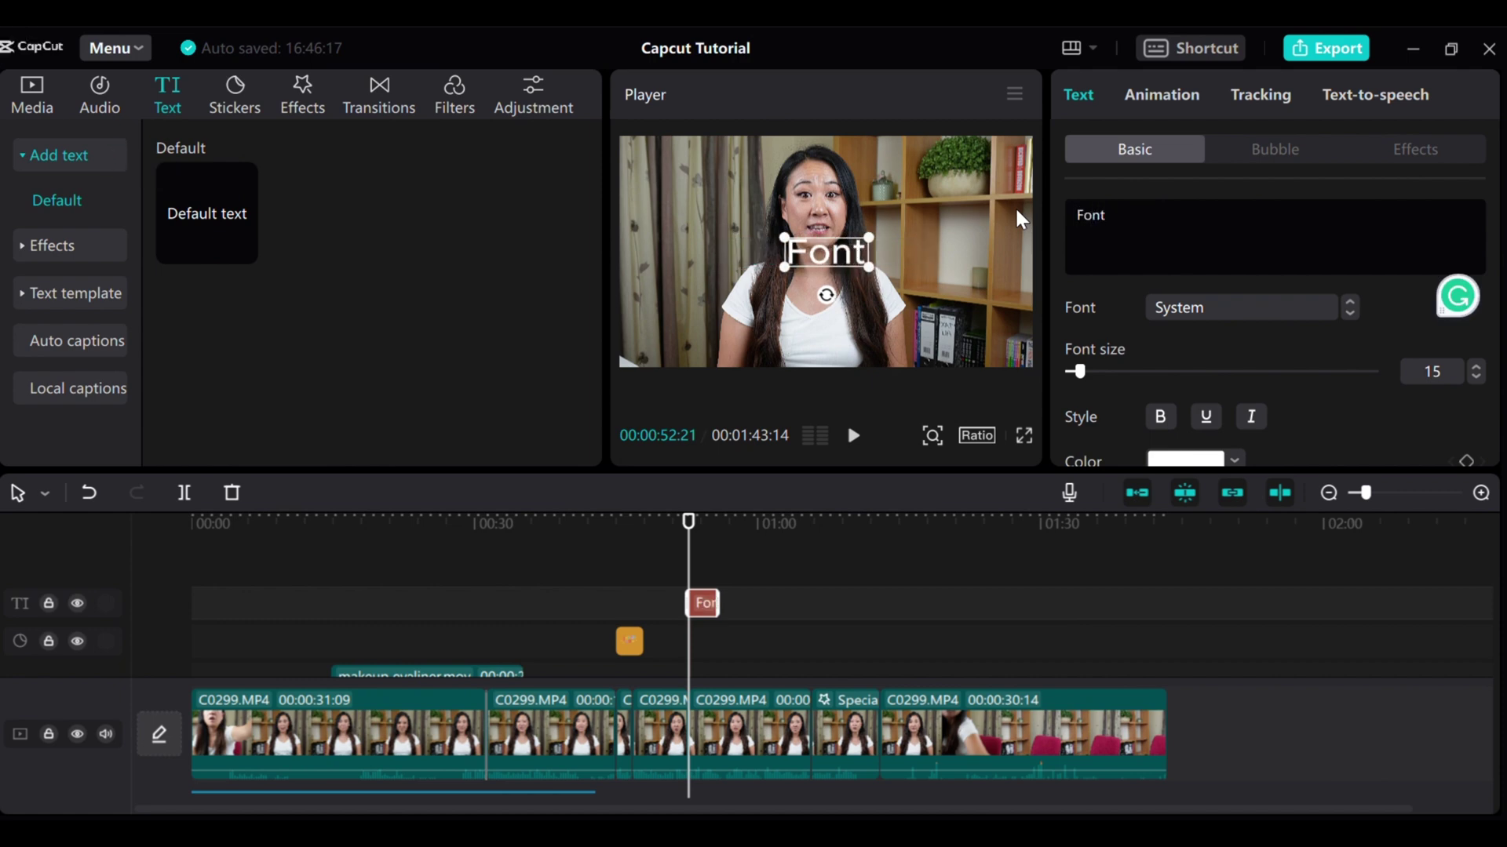
click(1232, 309)
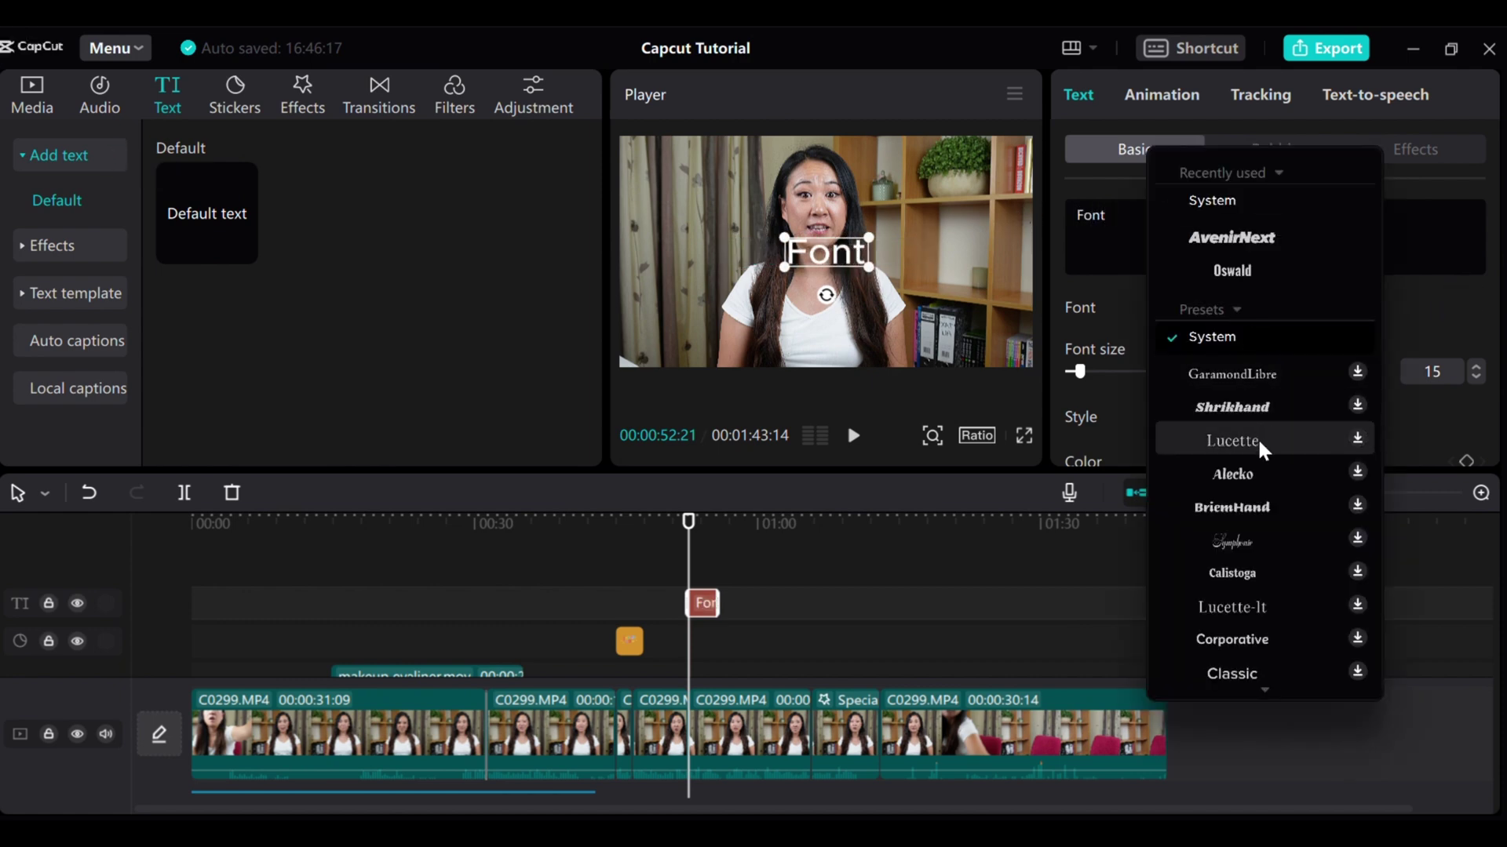
click(1141, 405)
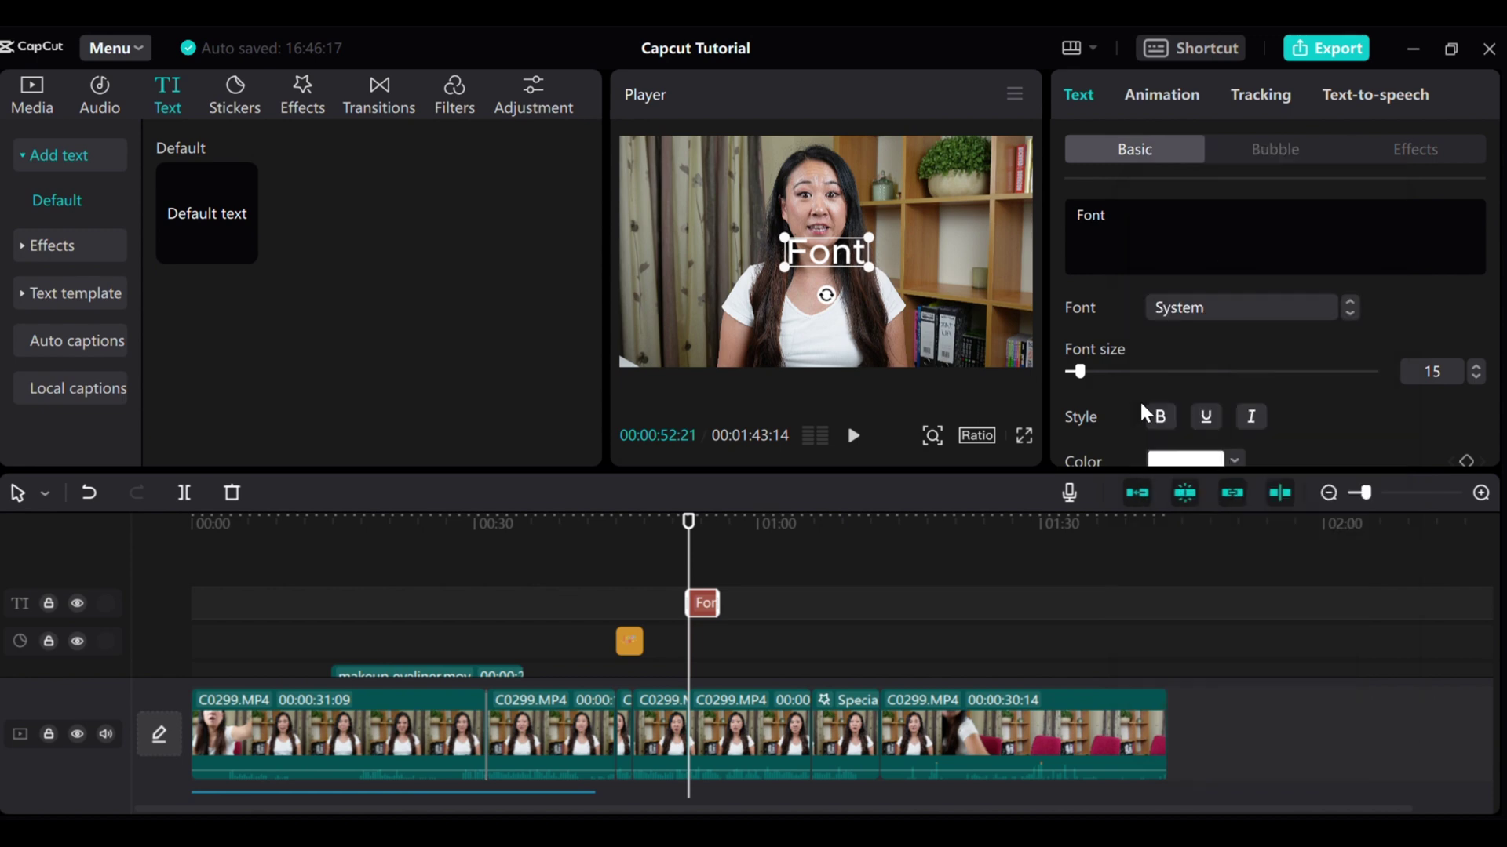
scroll(1139, 398, down, 4)
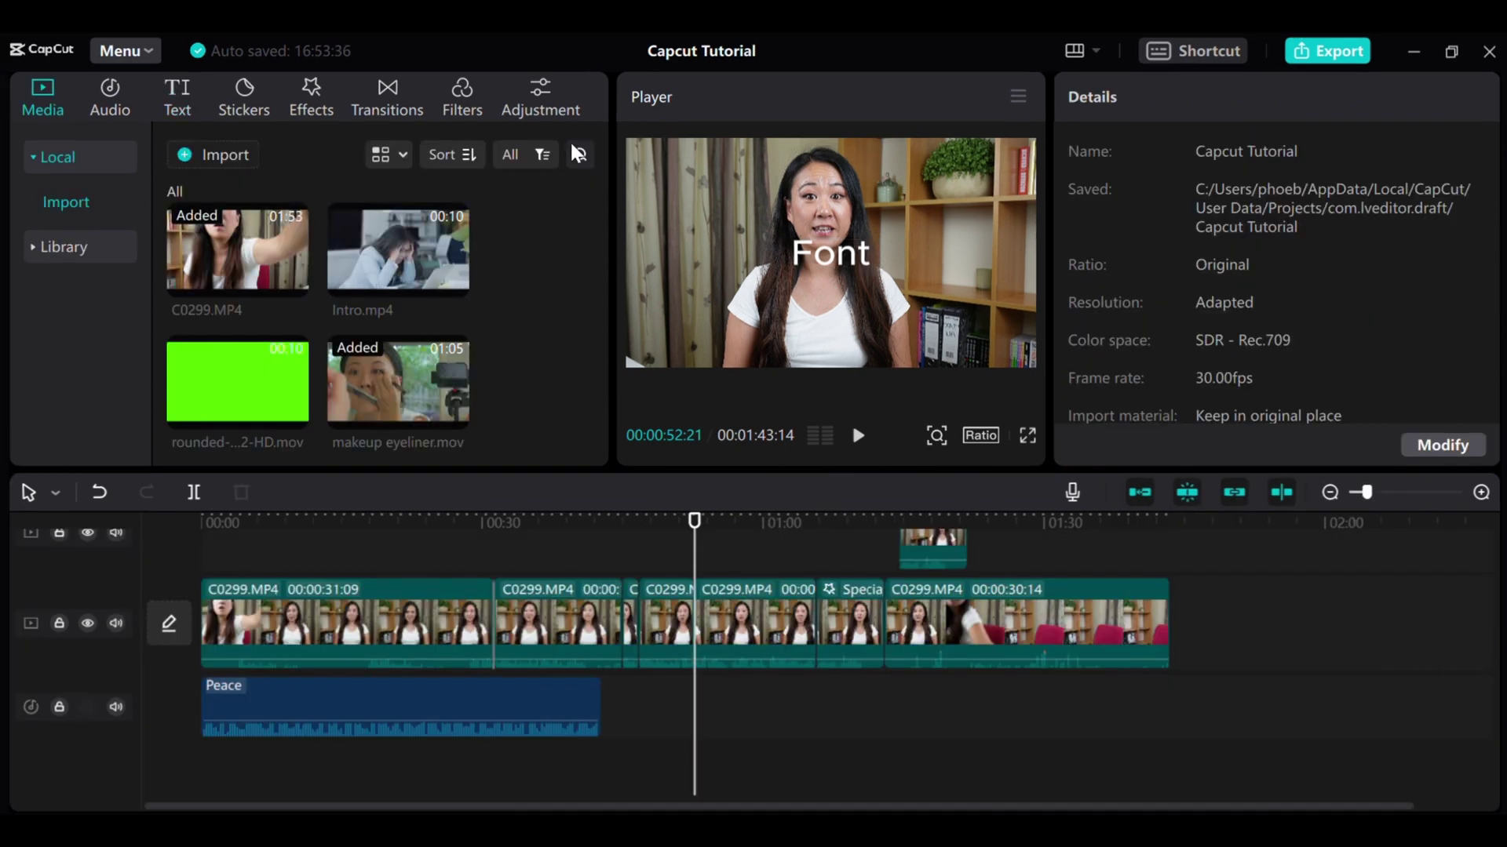
Search the audio library for 'woosh' and add Woosh Wind at the playhead.
click(107, 98)
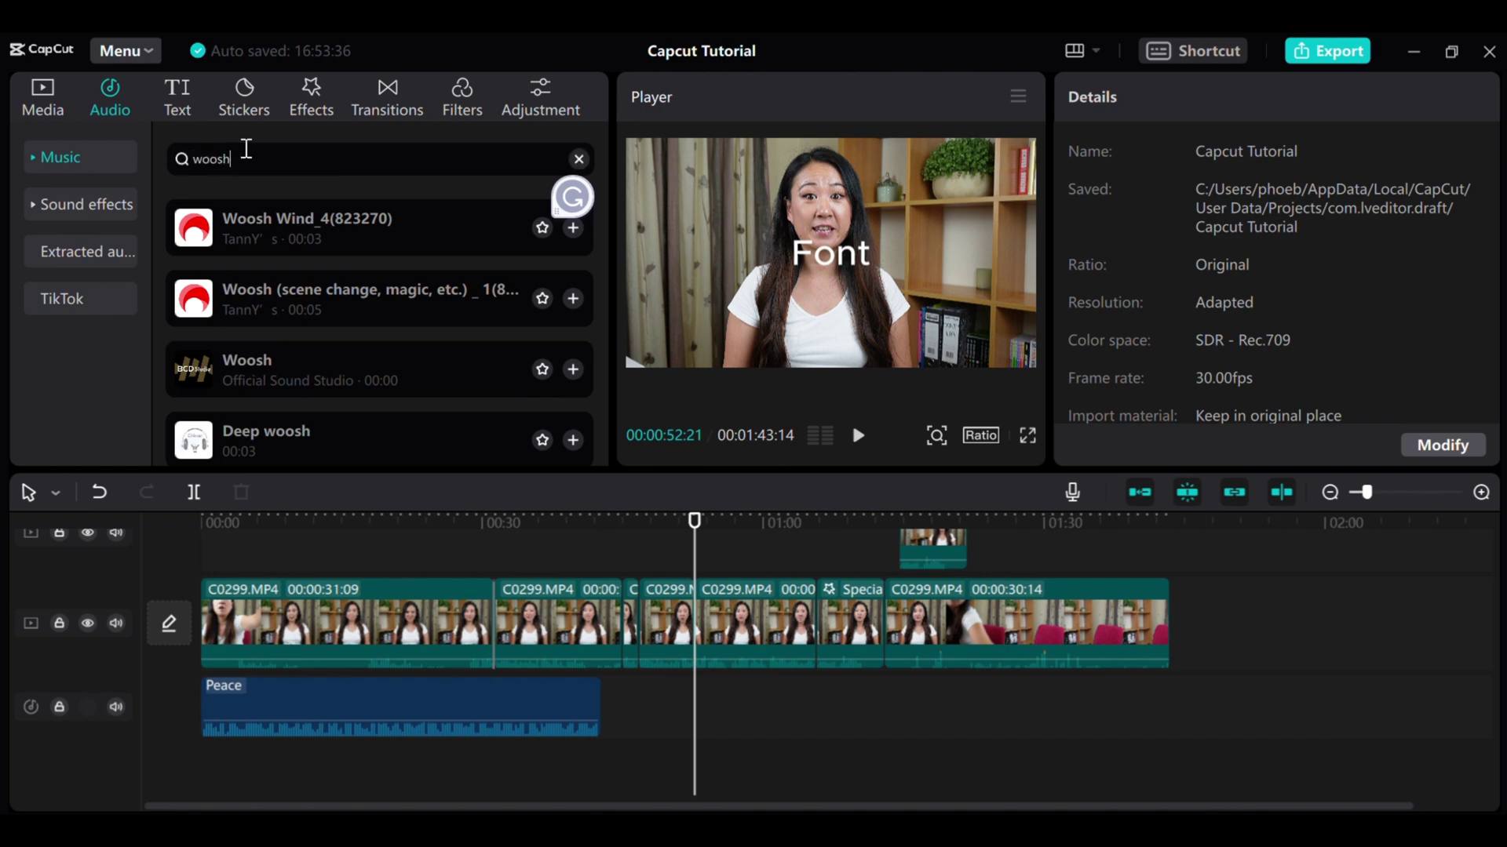
key(Return)
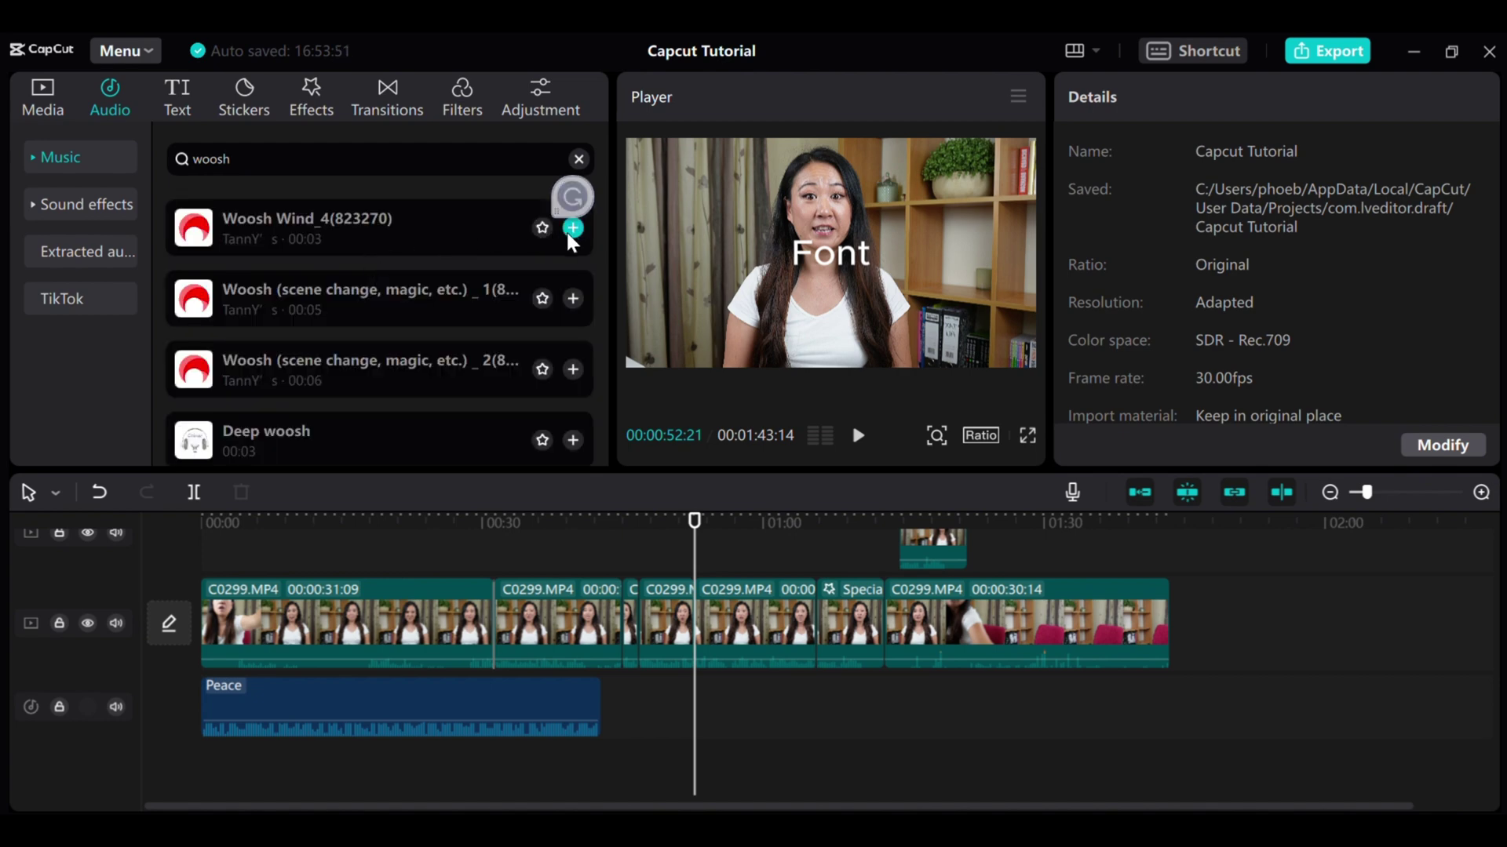
click(573, 227)
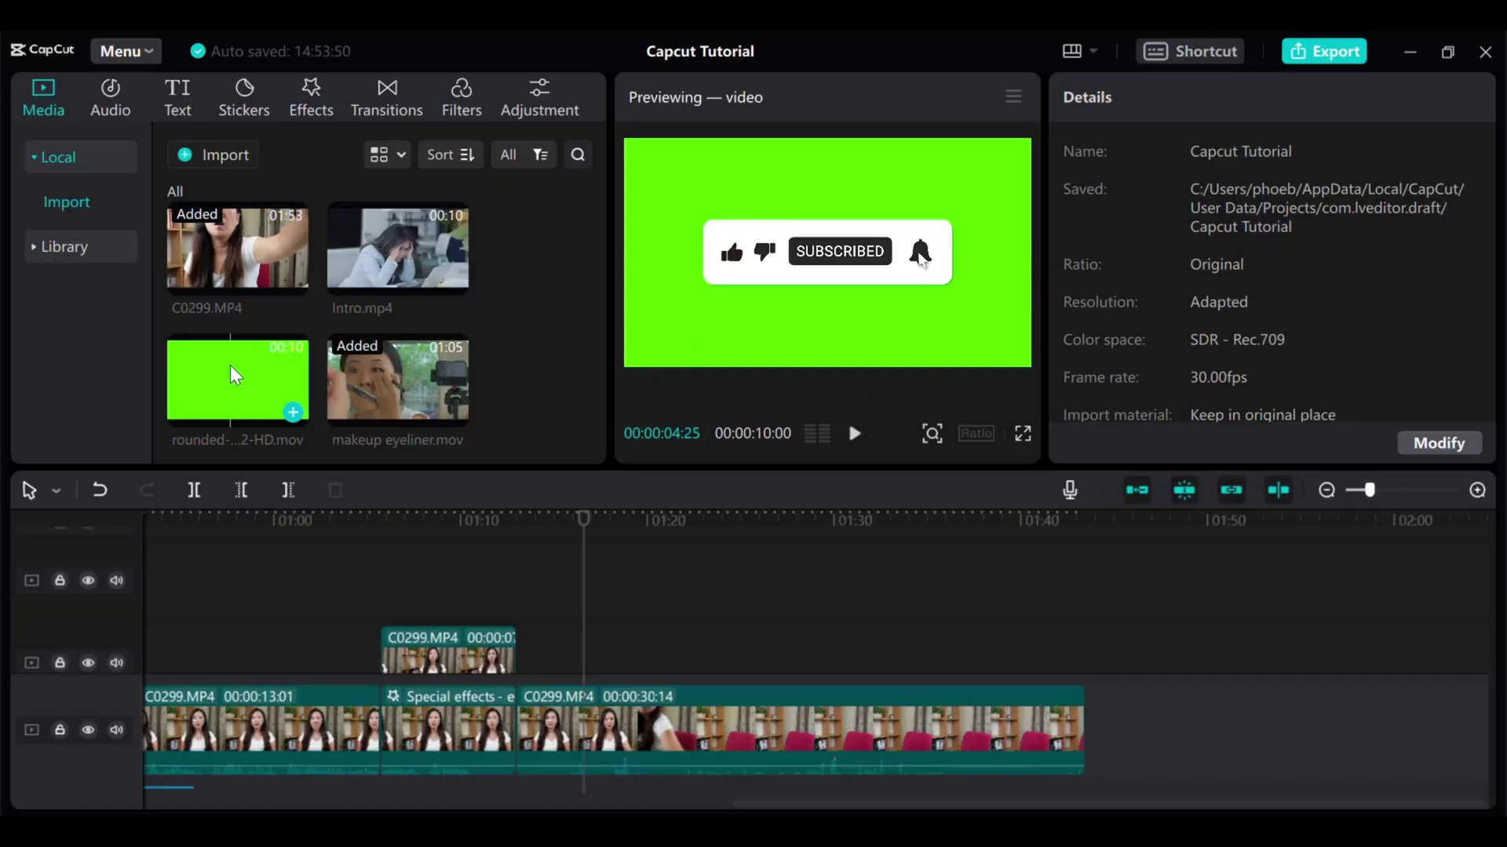
Place the rounded-corner green-screen subscribe clip on an overlay track around 01:16.
drag(229, 364, 518, 644)
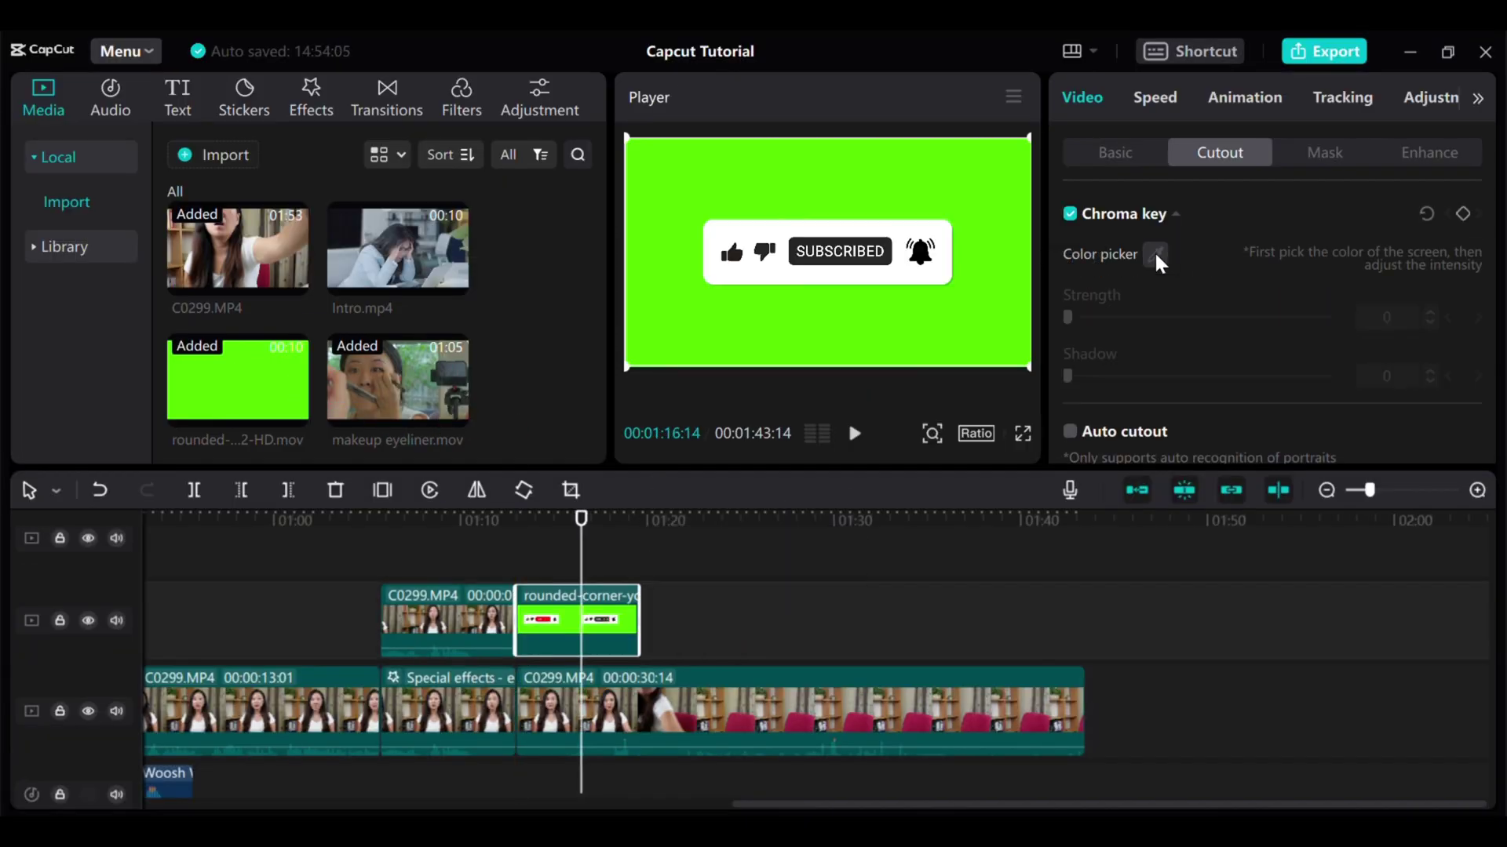
Chroma-key out the subscribe clip's green background with strength raised to 100.
click(1155, 255)
click(1007, 303)
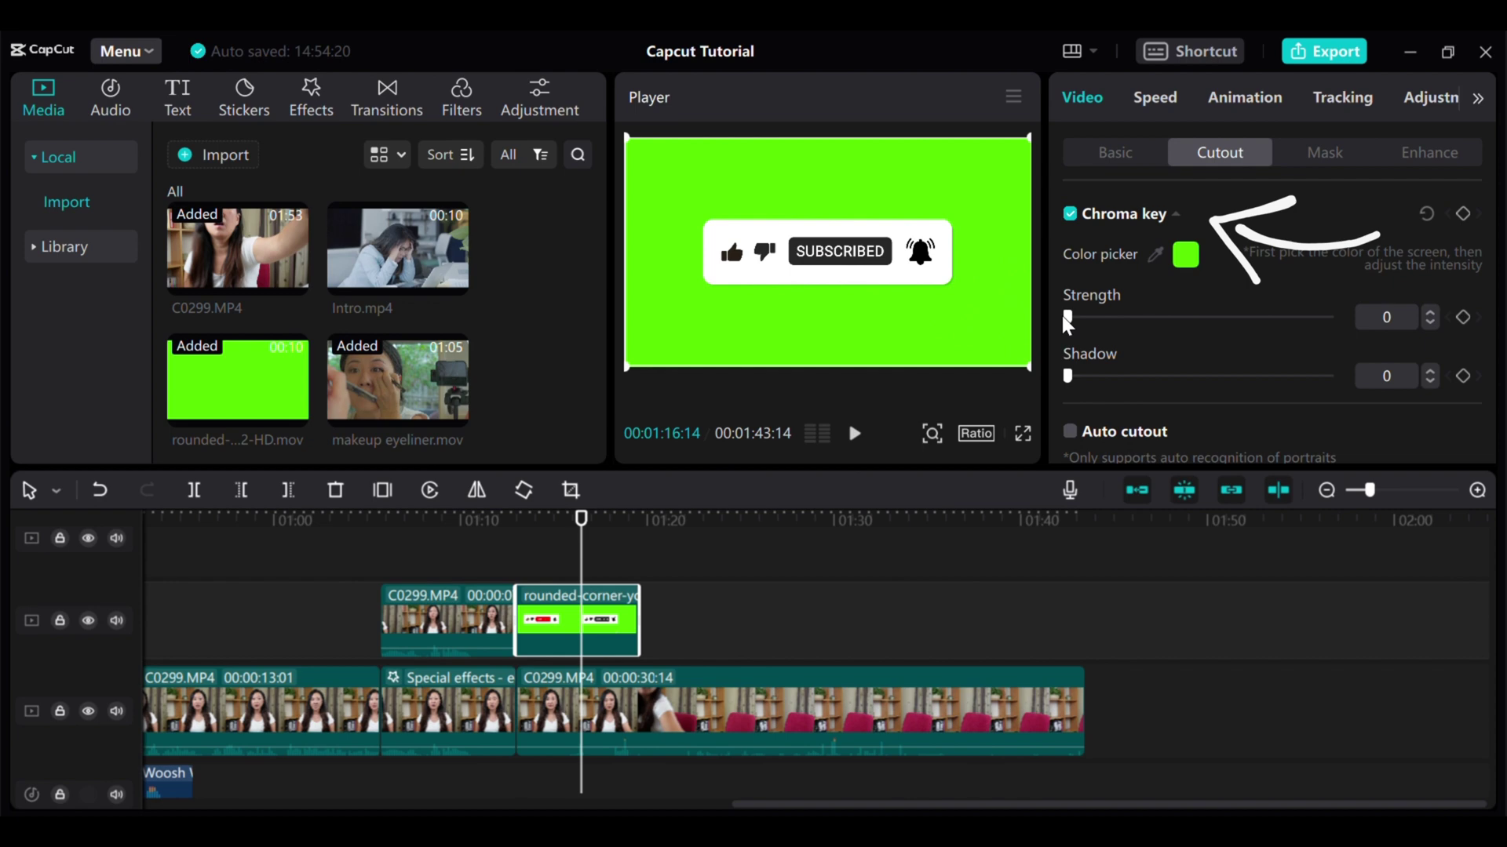
drag(1065, 317, 1087, 321)
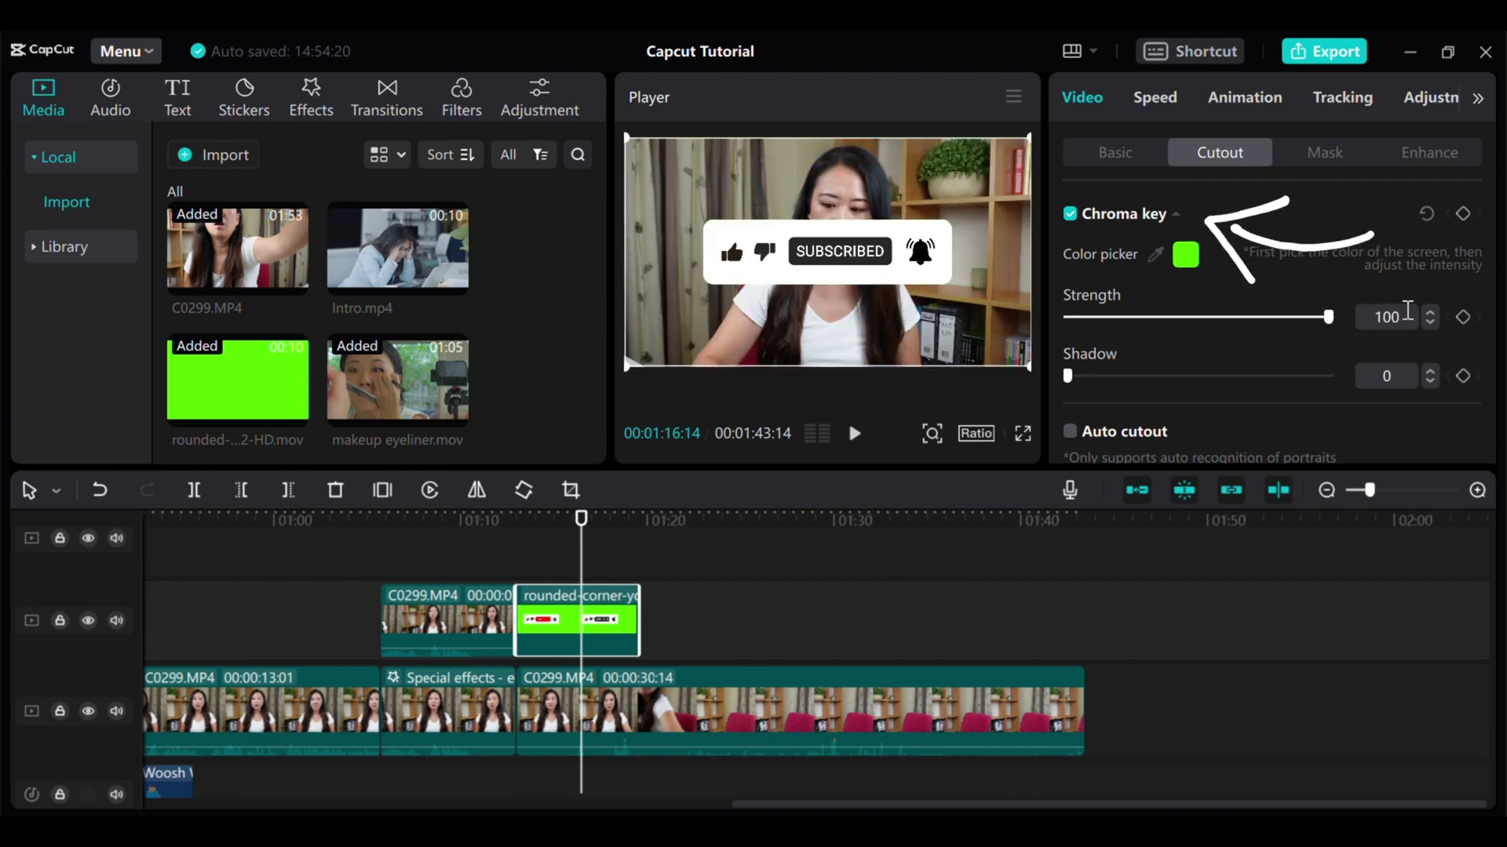
Resize and position the subscribe button over the speaker's chest, previewing from 01:13.
drag(1030, 367, 963, 295)
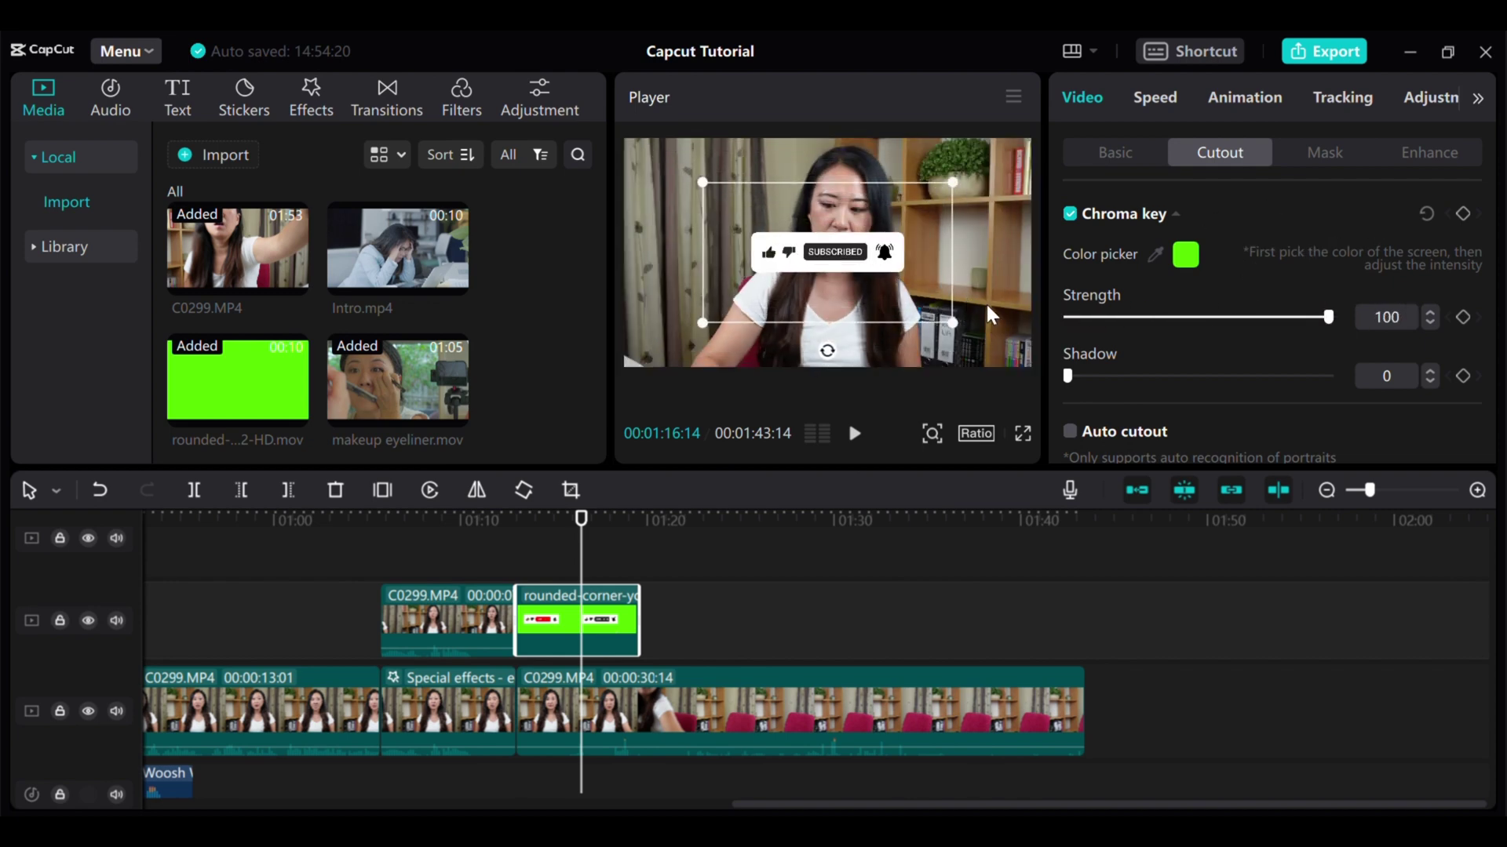
drag(817, 267, 822, 333)
click(517, 546)
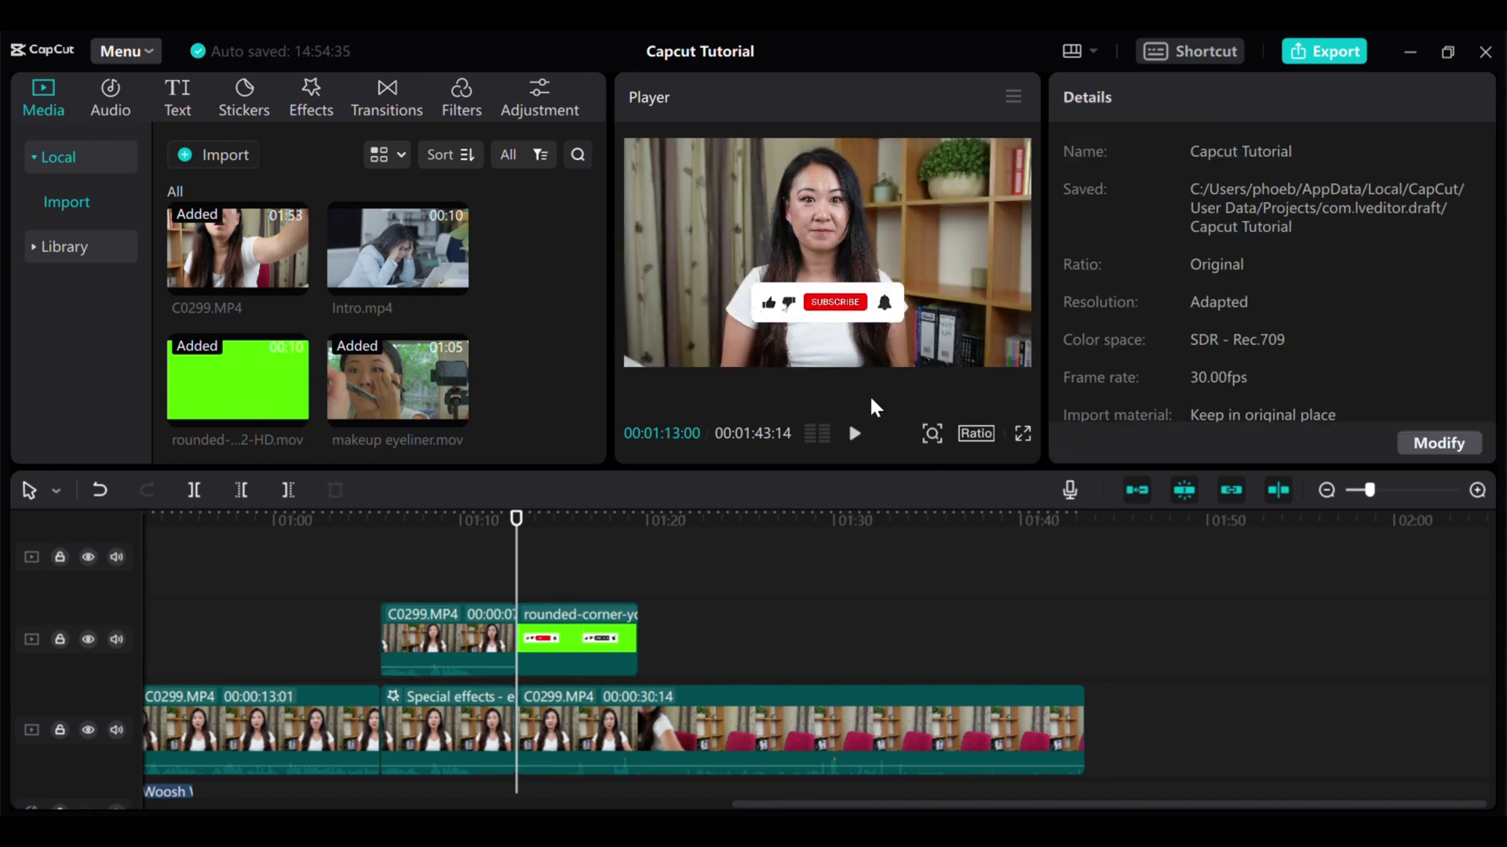
click(840, 307)
drag(939, 368, 993, 380)
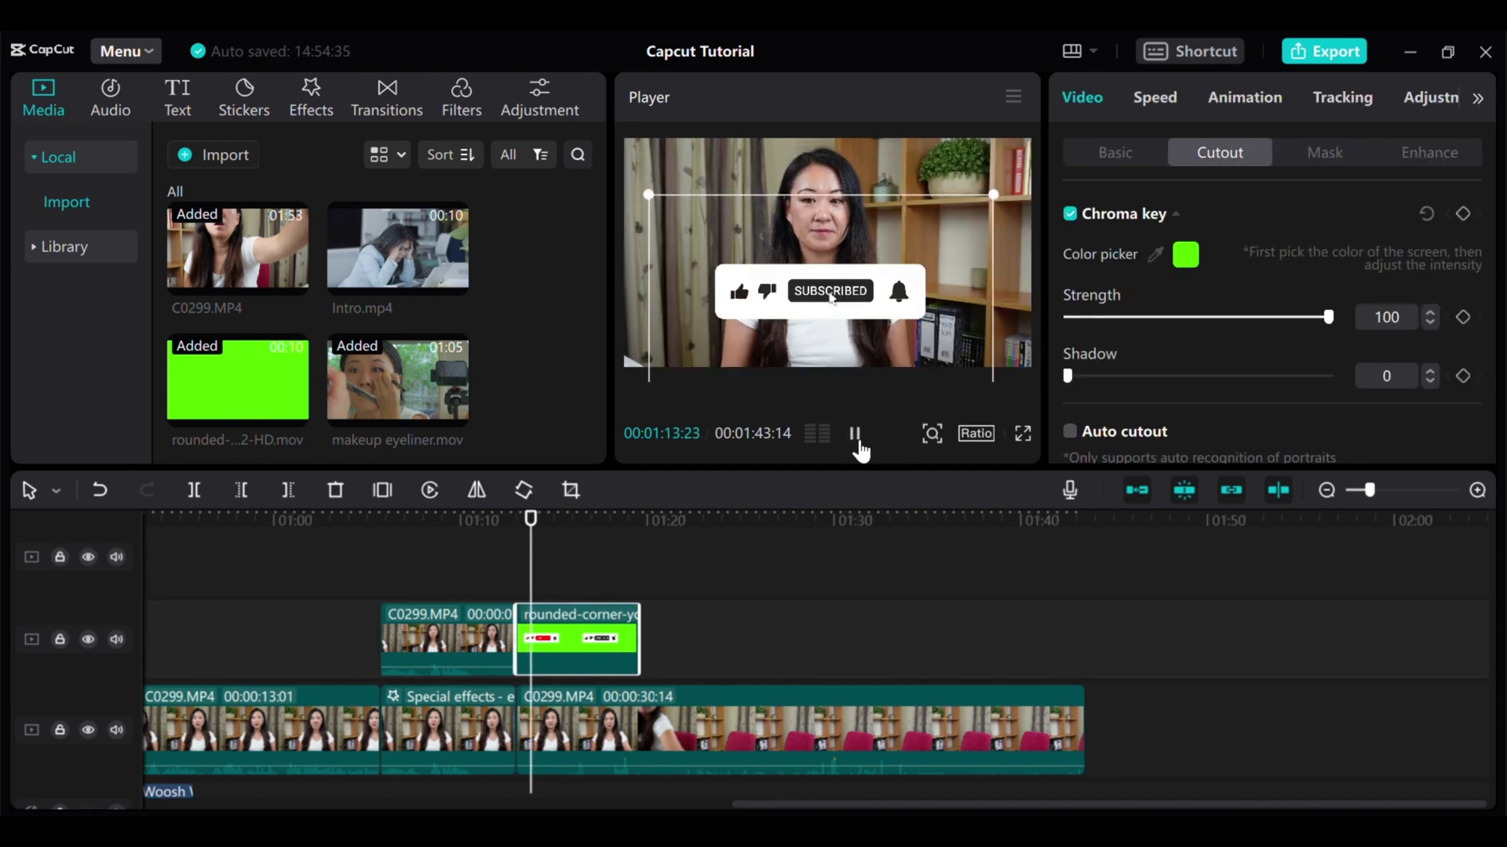
click(855, 434)
click(952, 458)
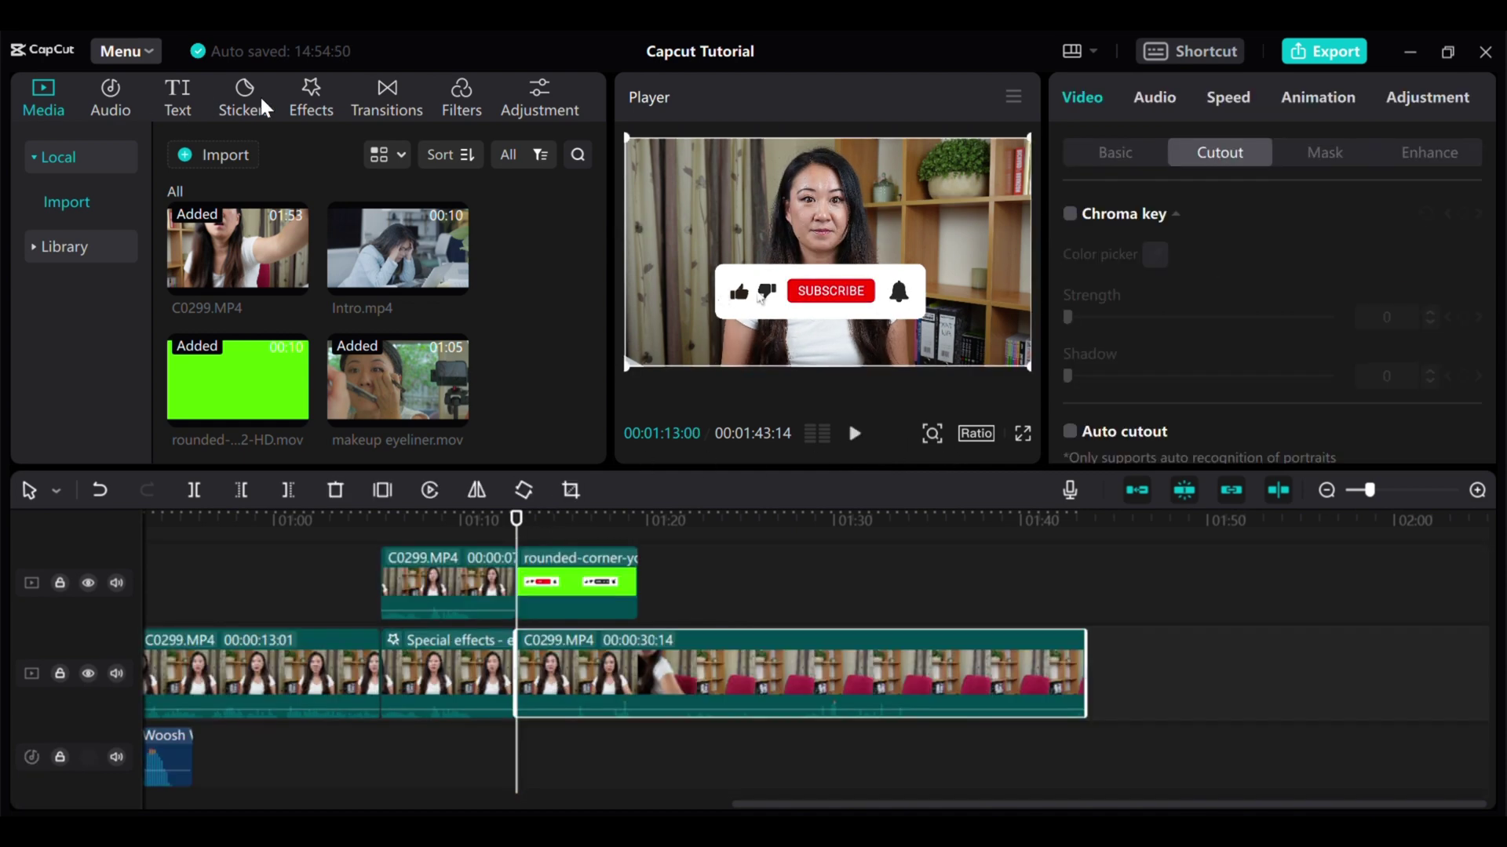
click(108, 99)
click(226, 155)
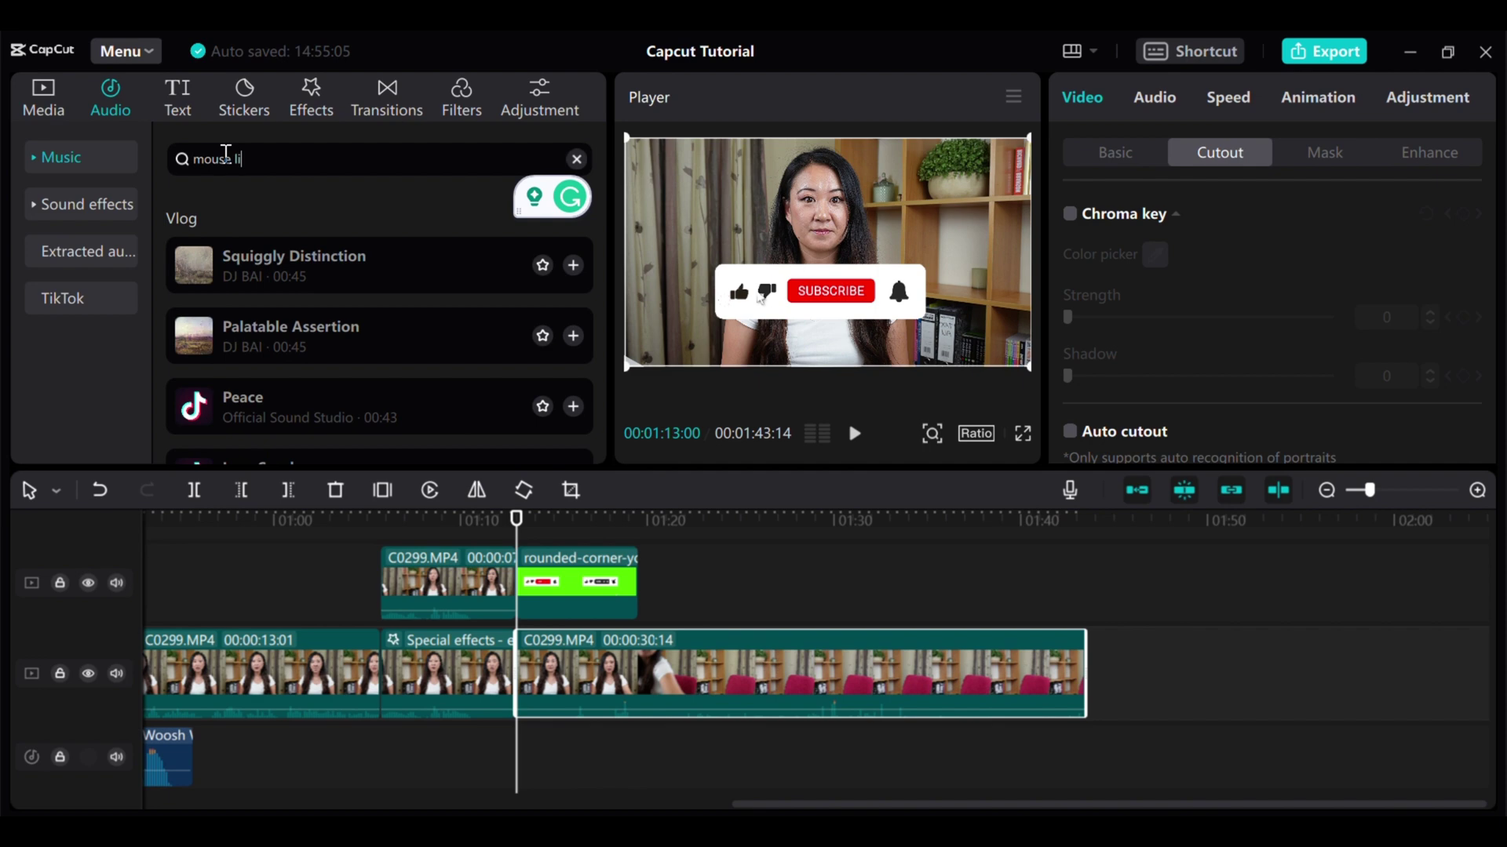
Search 'mouse click', add Click_Mouse_Click_02 at the playhead, and play back to check it.
text(mouse click)
key(Return)
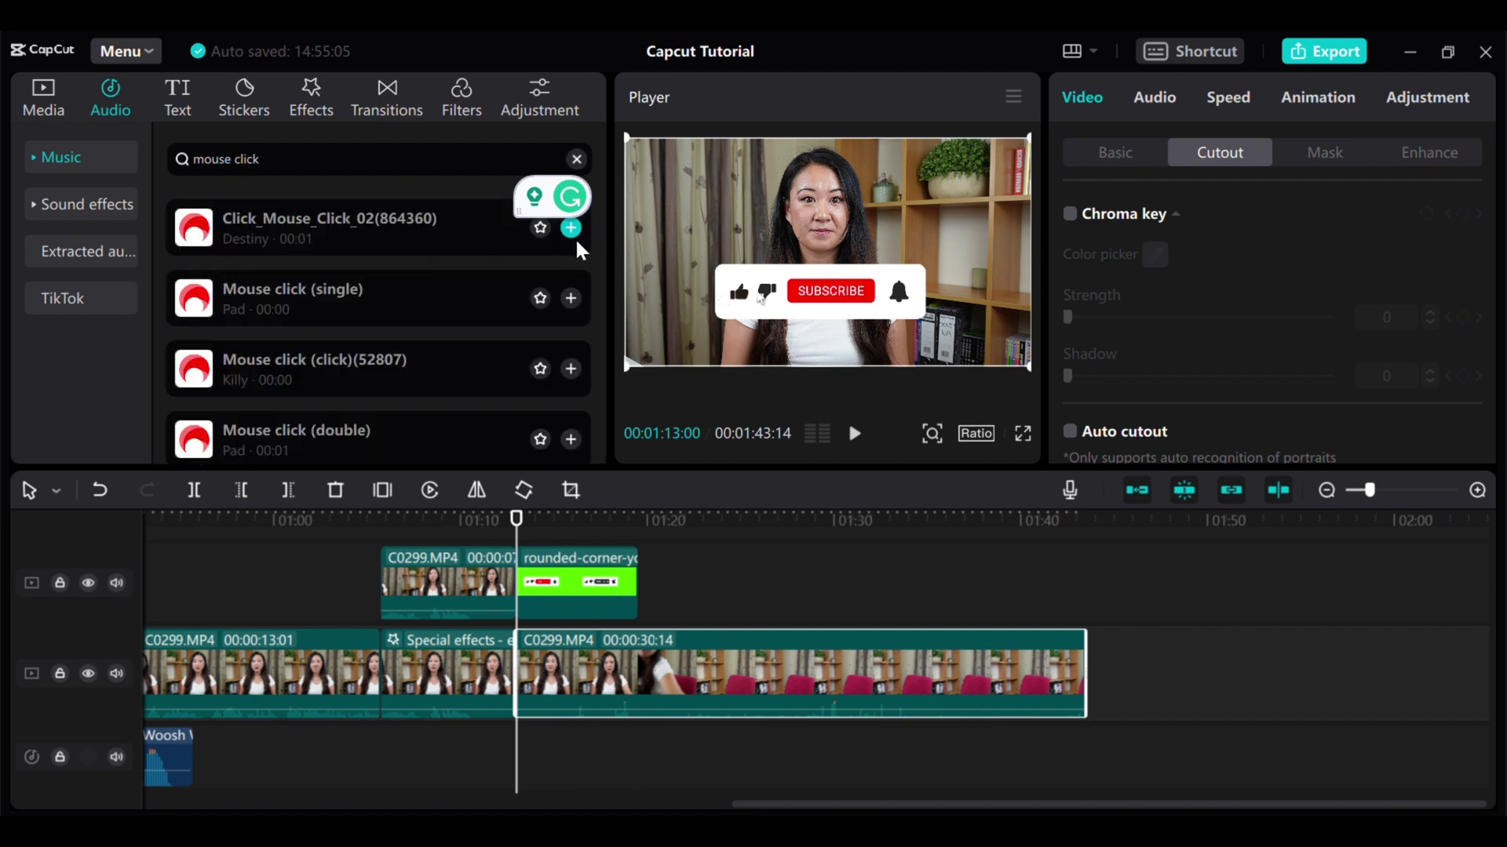
click(392, 230)
click(570, 227)
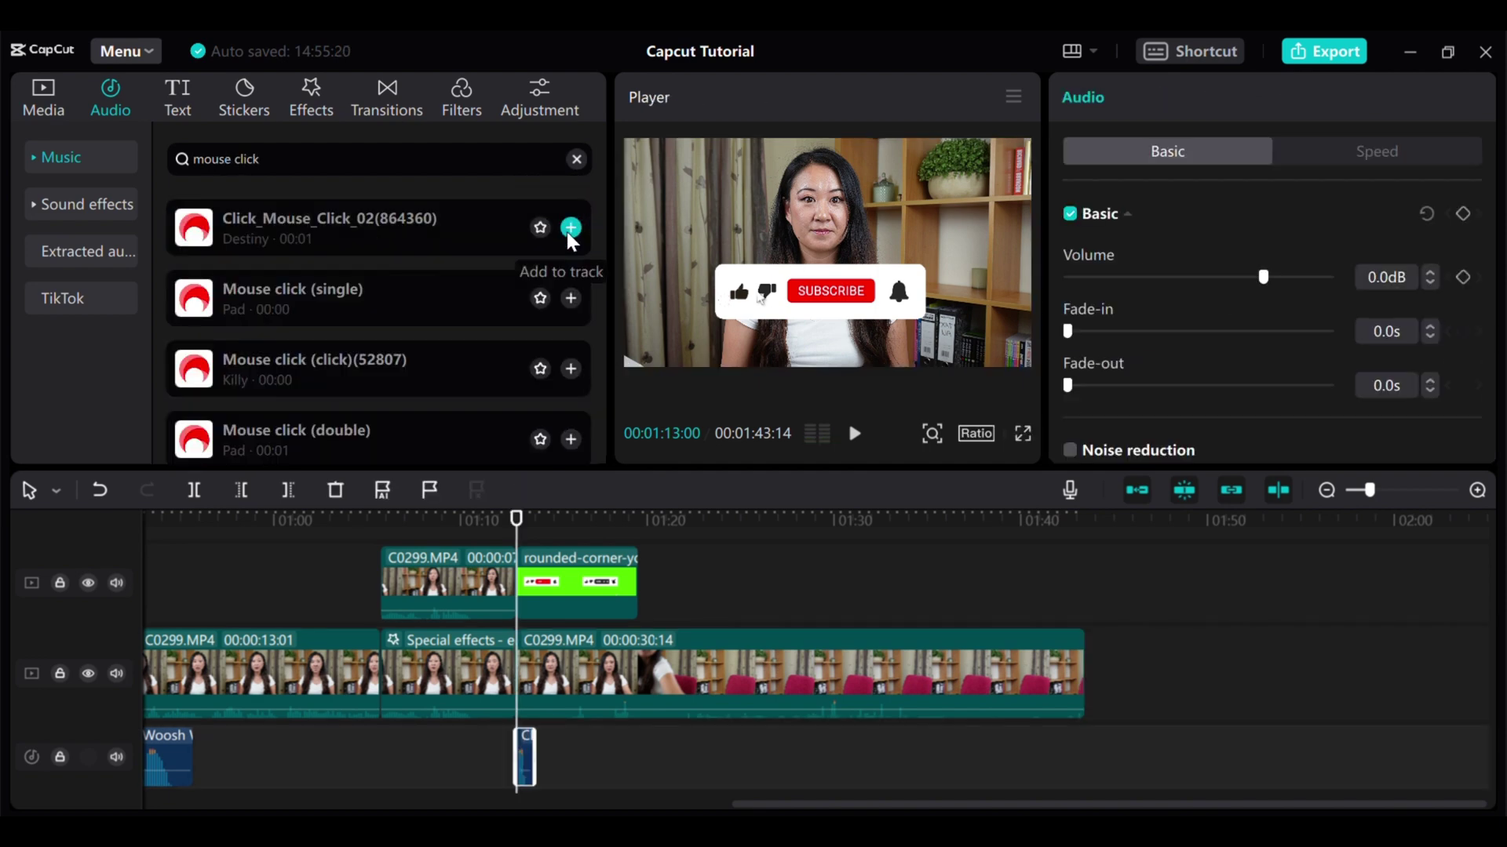
click(853, 433)
click(854, 433)
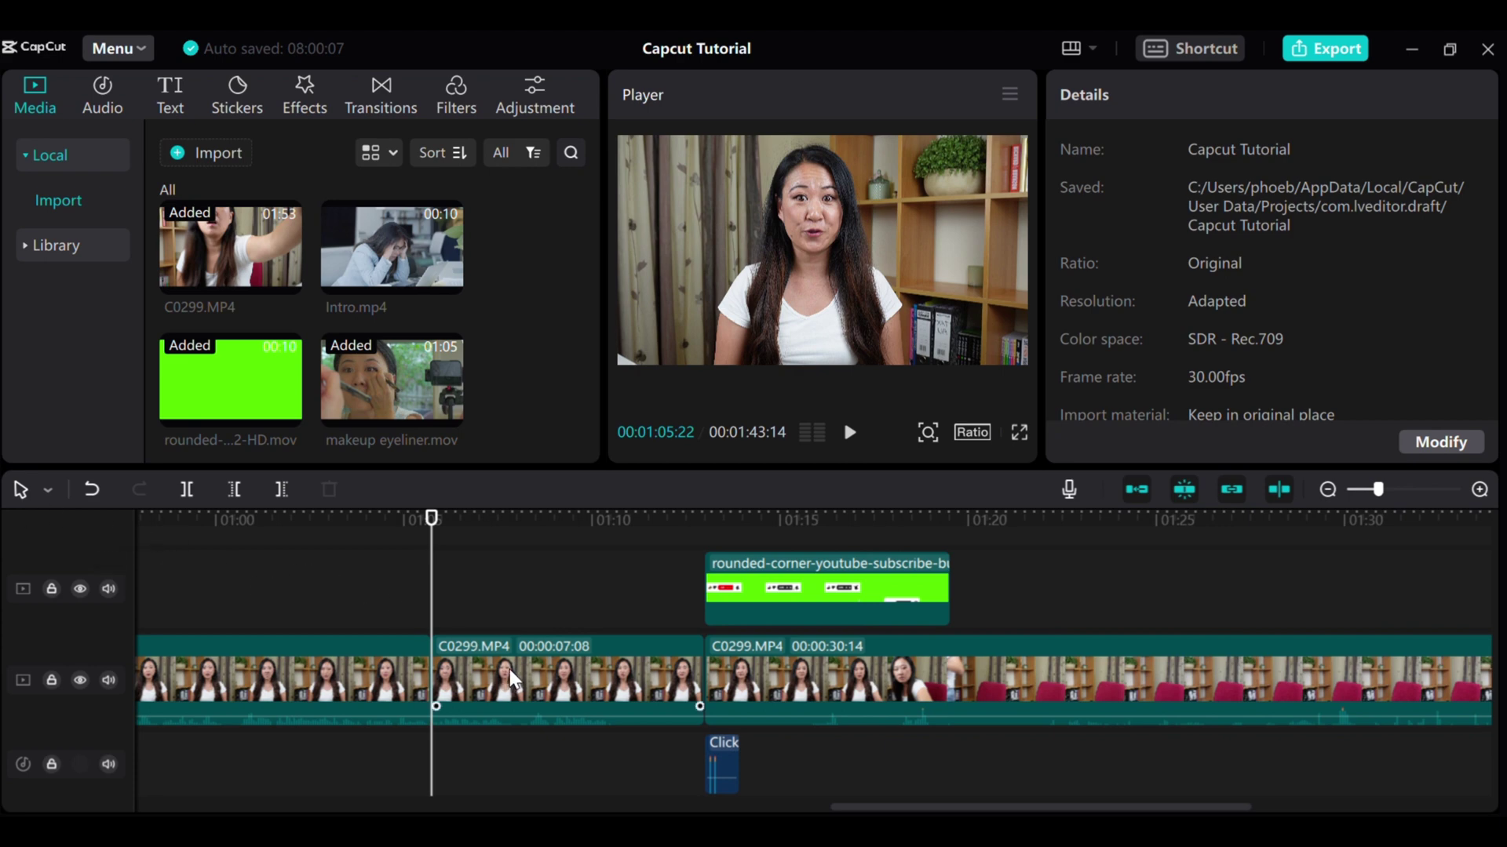
Copy the C0299.MP4 segment and paste it onto the empty track directly above.
click(516, 638)
right_click(517, 639)
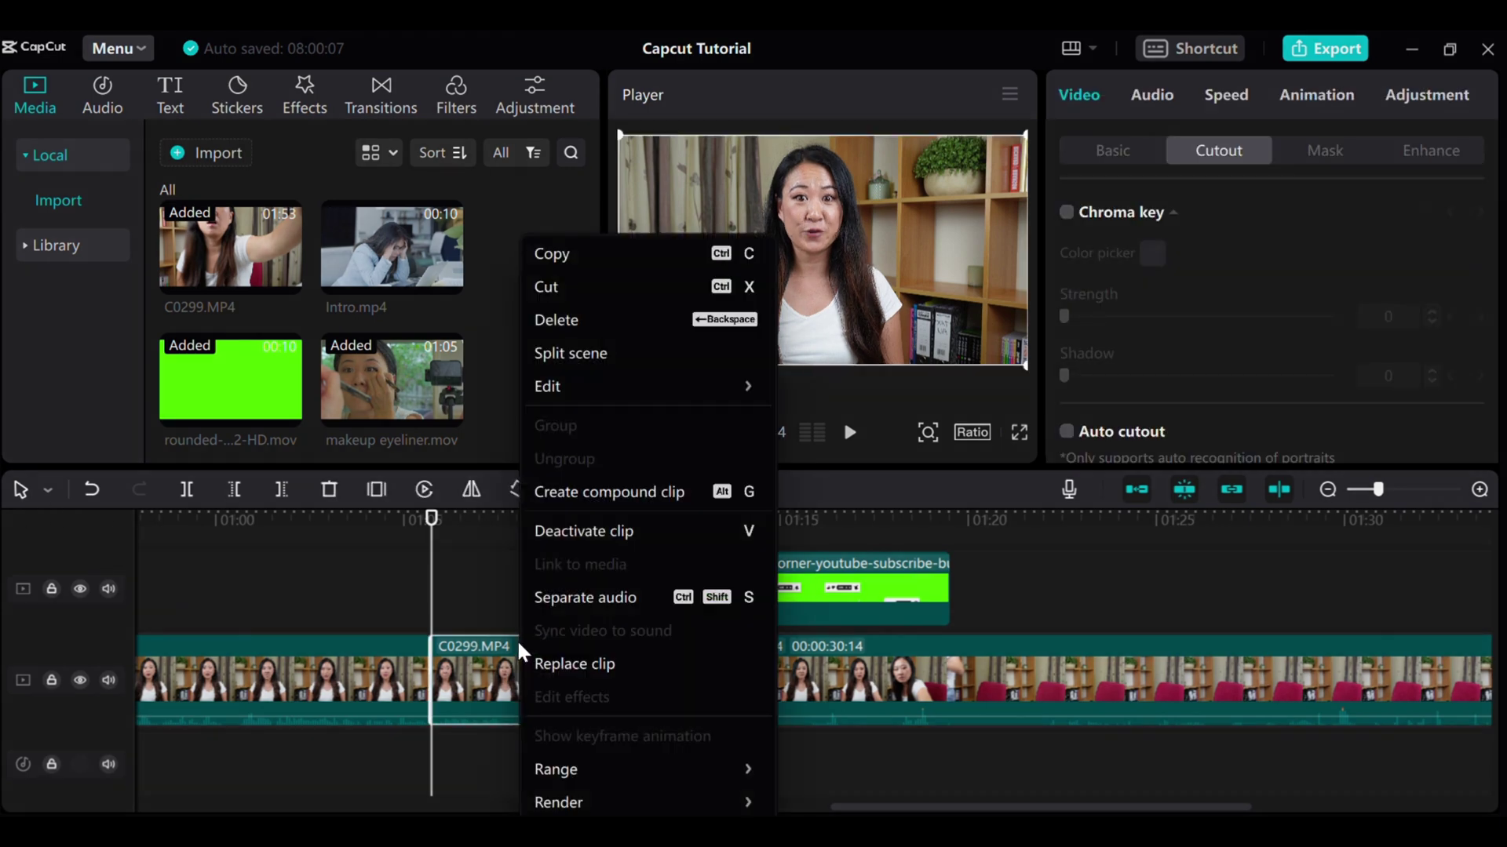
click(590, 253)
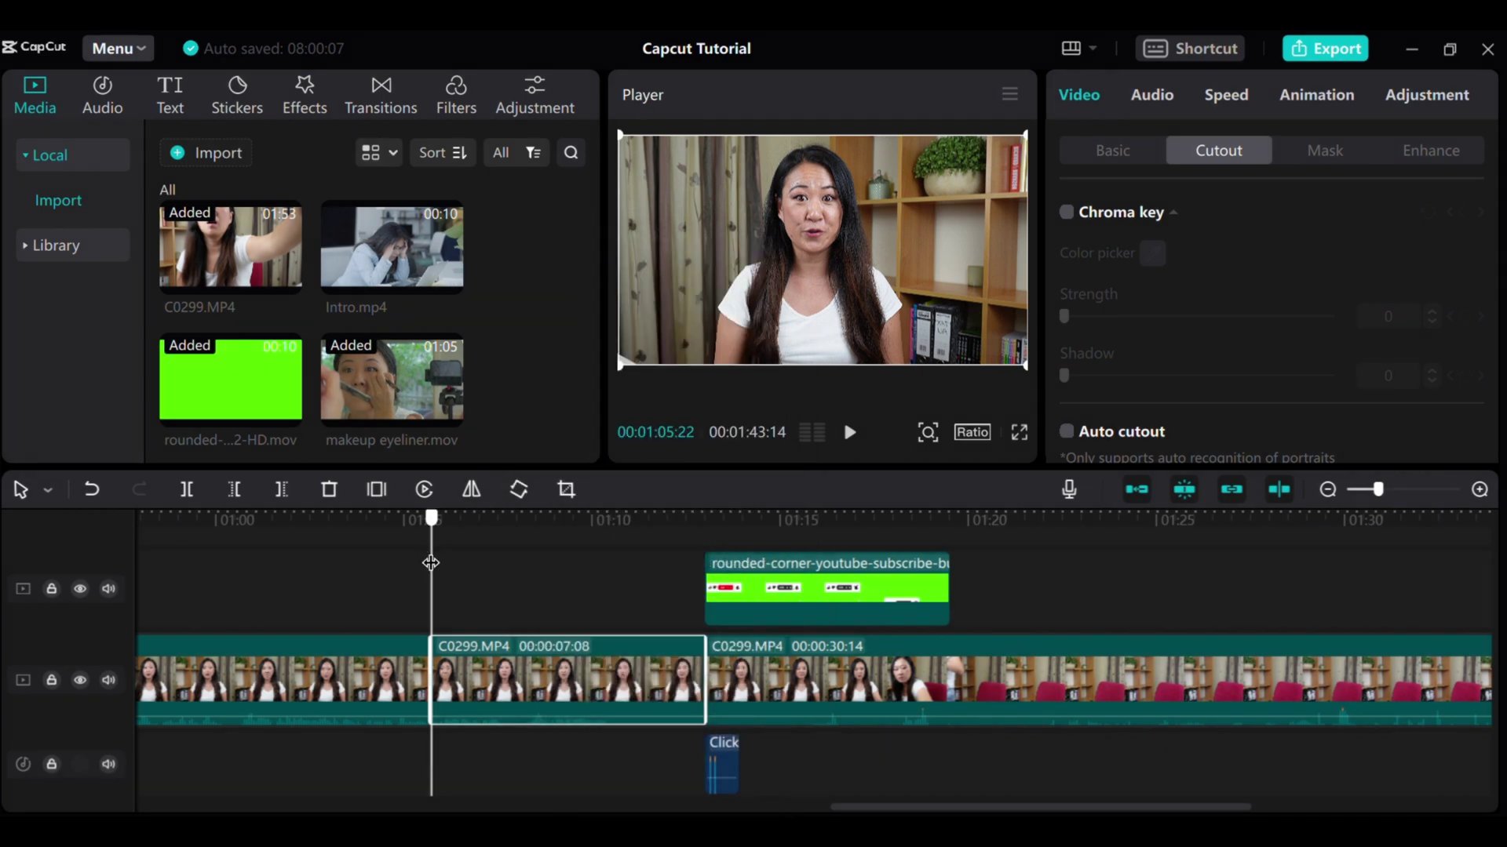
right_click(432, 560)
click(447, 569)
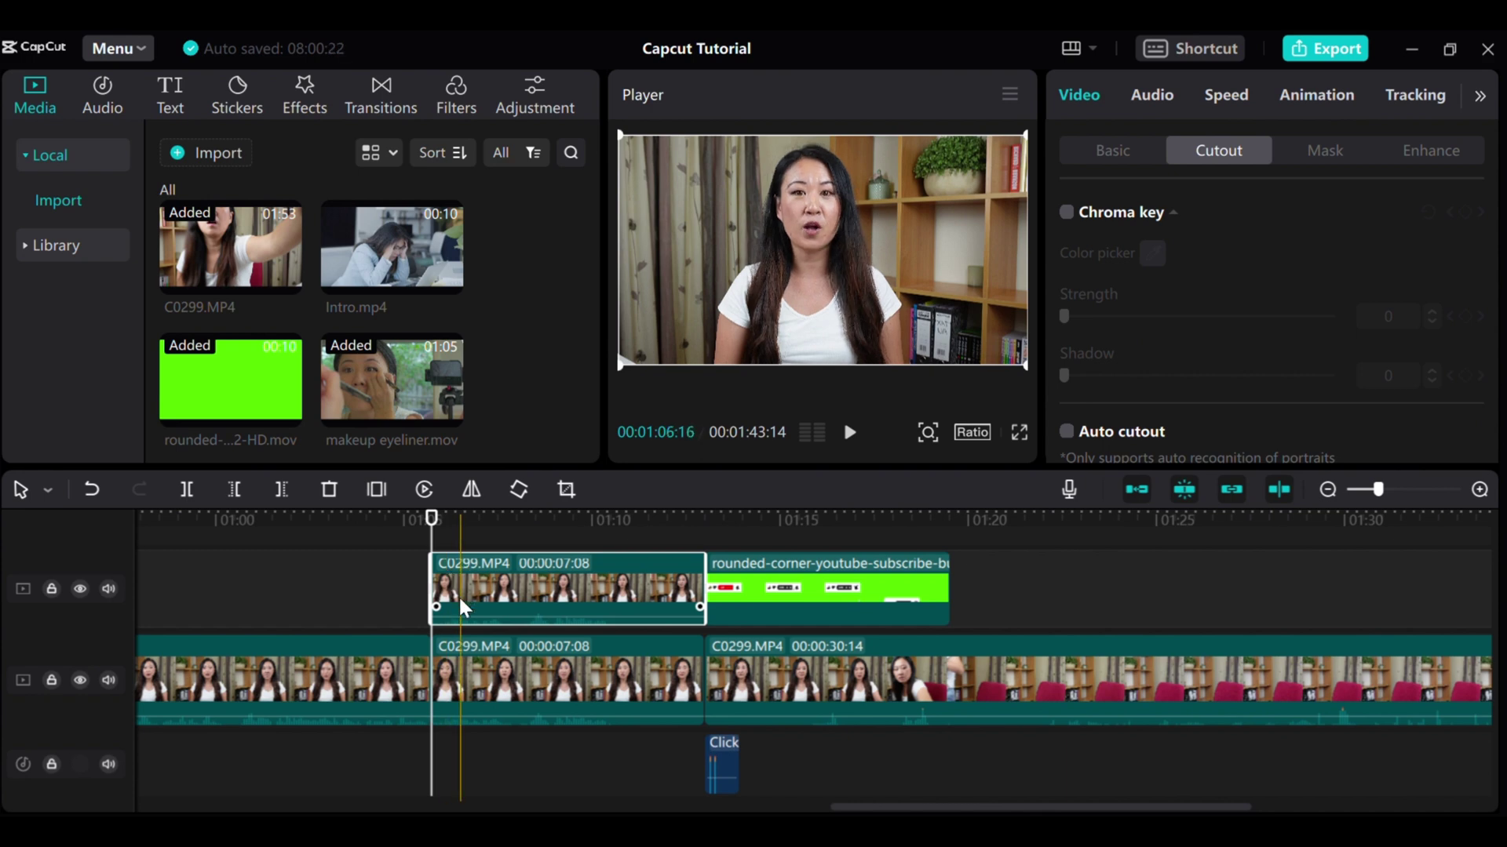
click(480, 651)
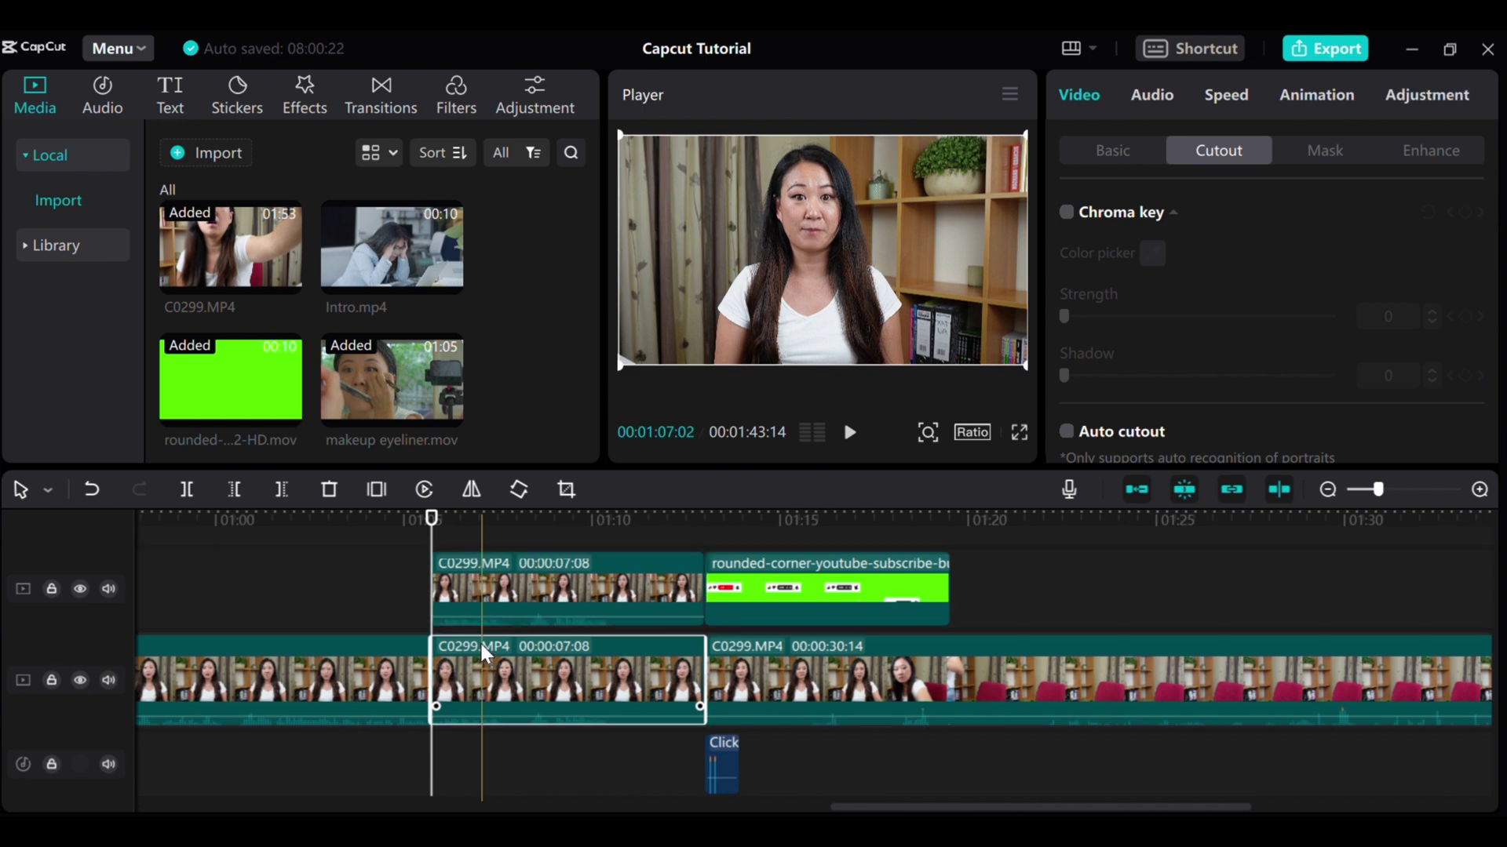
click(491, 566)
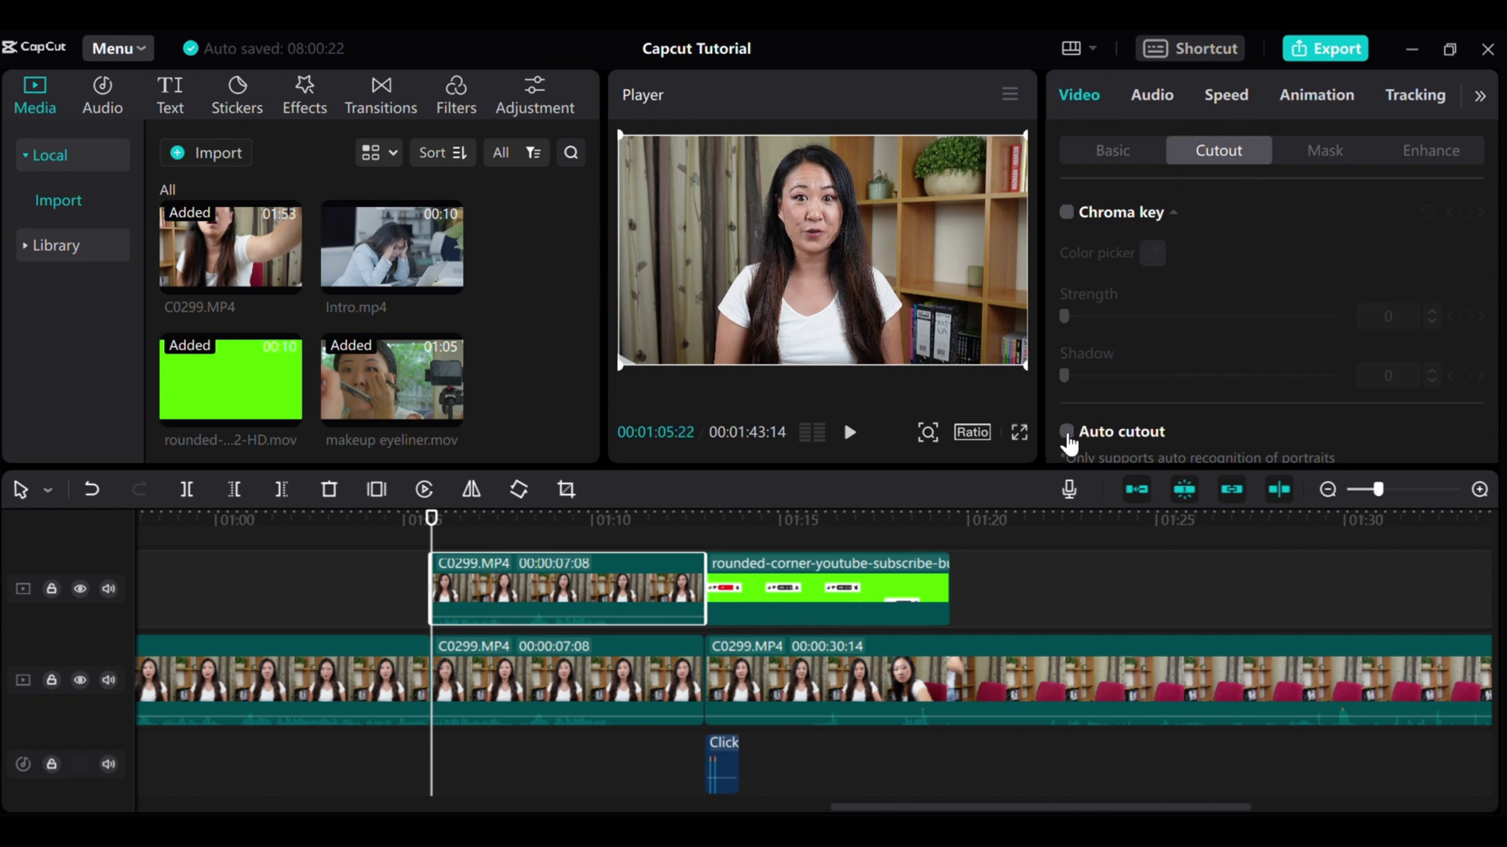
Apply Auto cutout to the upper C0299 copy and add the Blur effect to the main-track clip.
click(1066, 432)
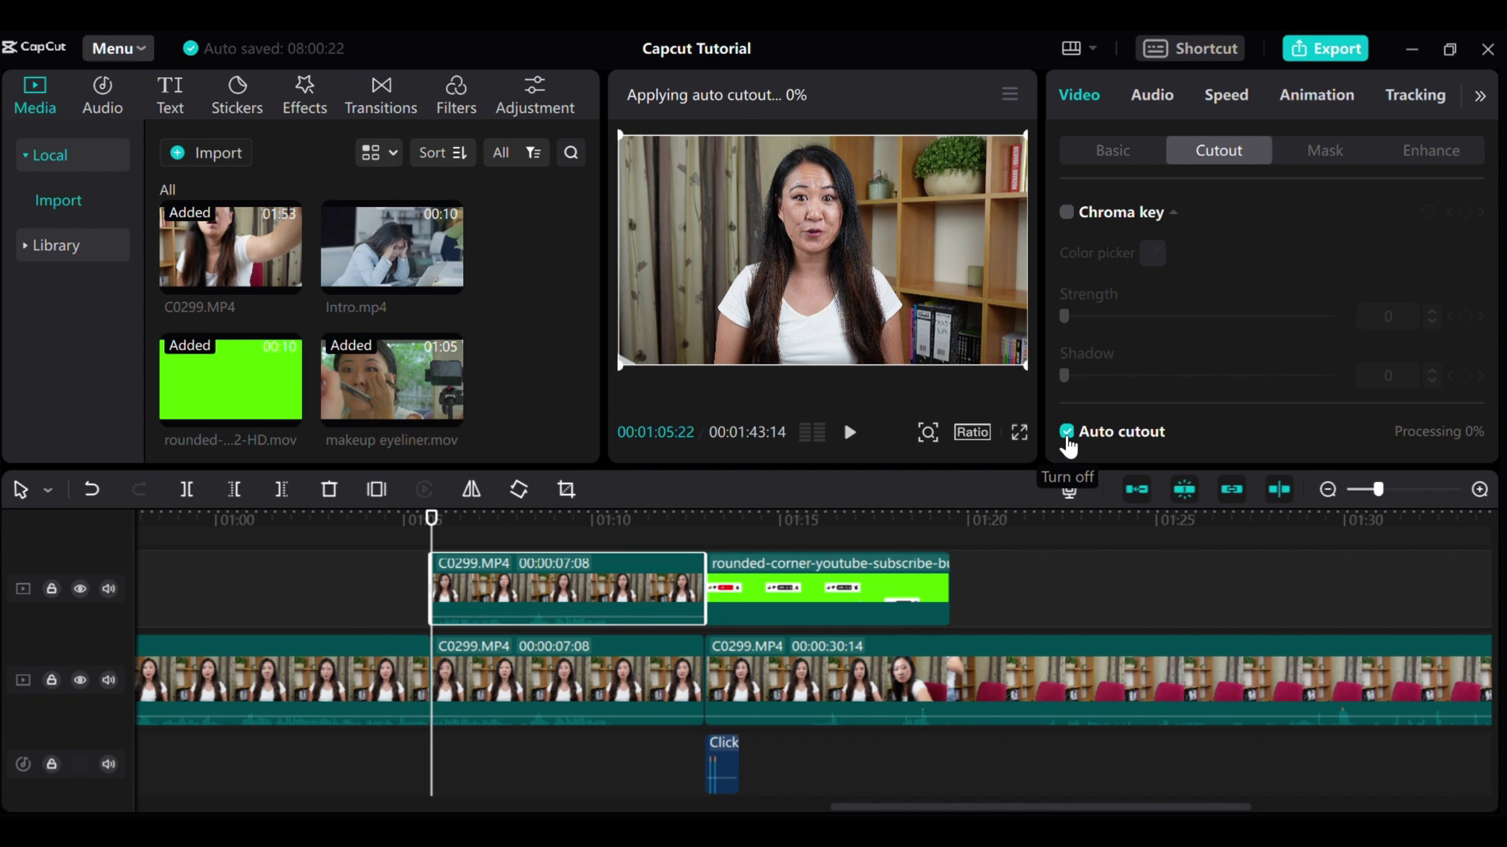
click(570, 647)
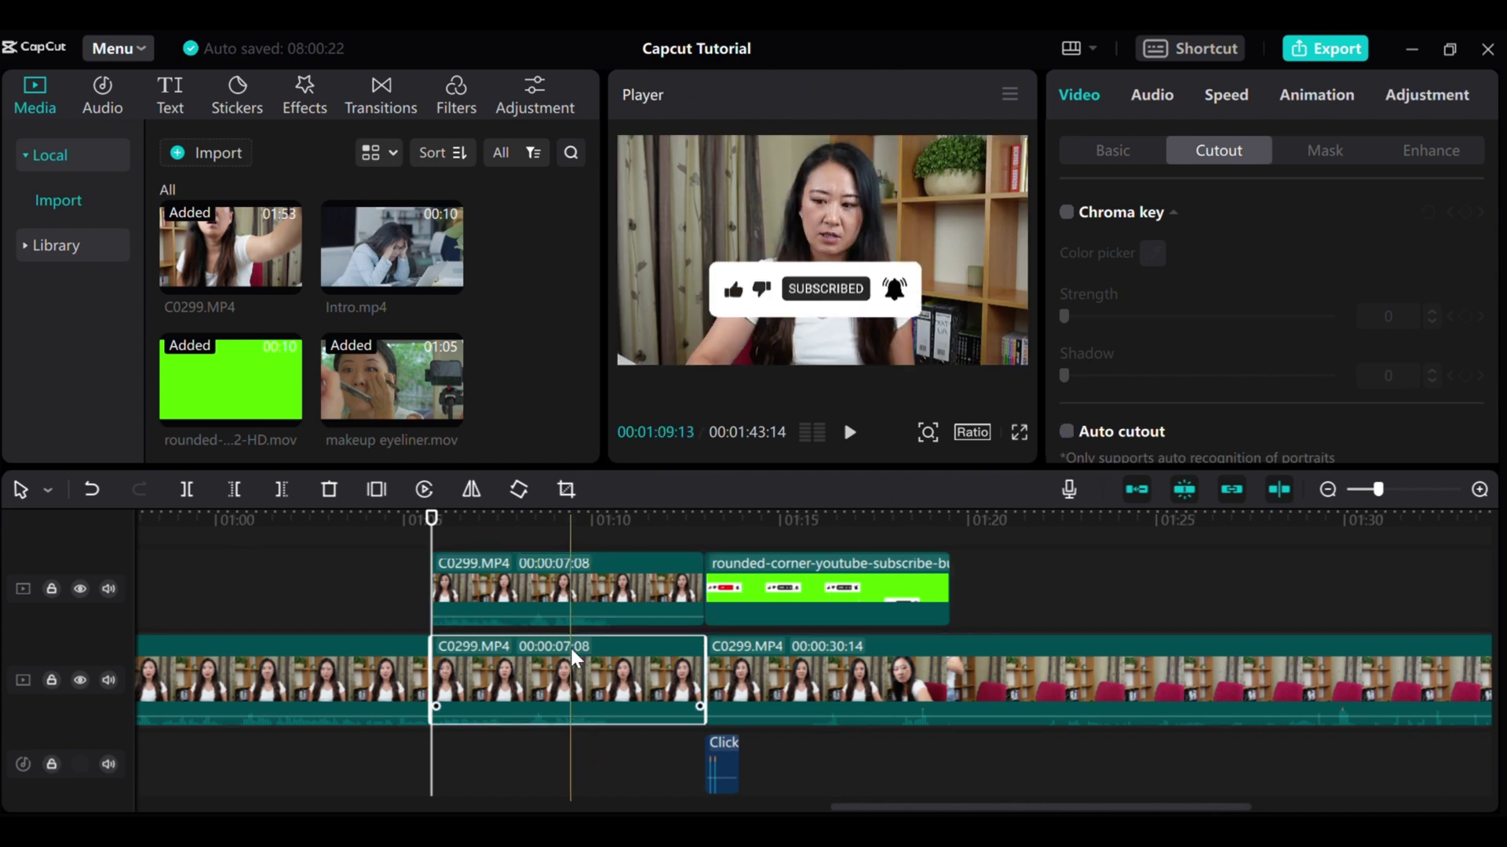
click(304, 96)
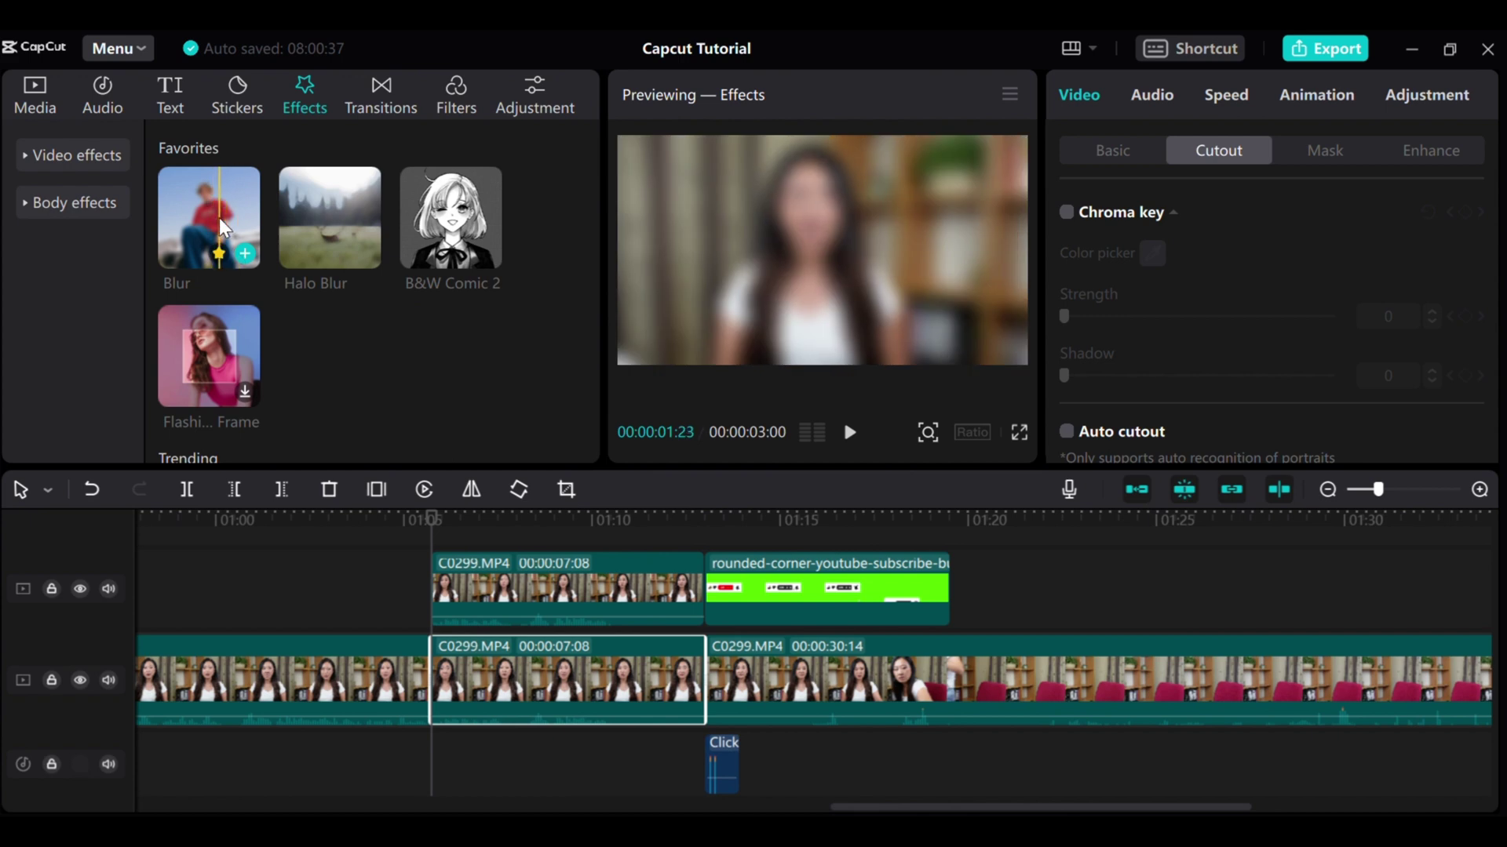
drag(224, 224, 520, 668)
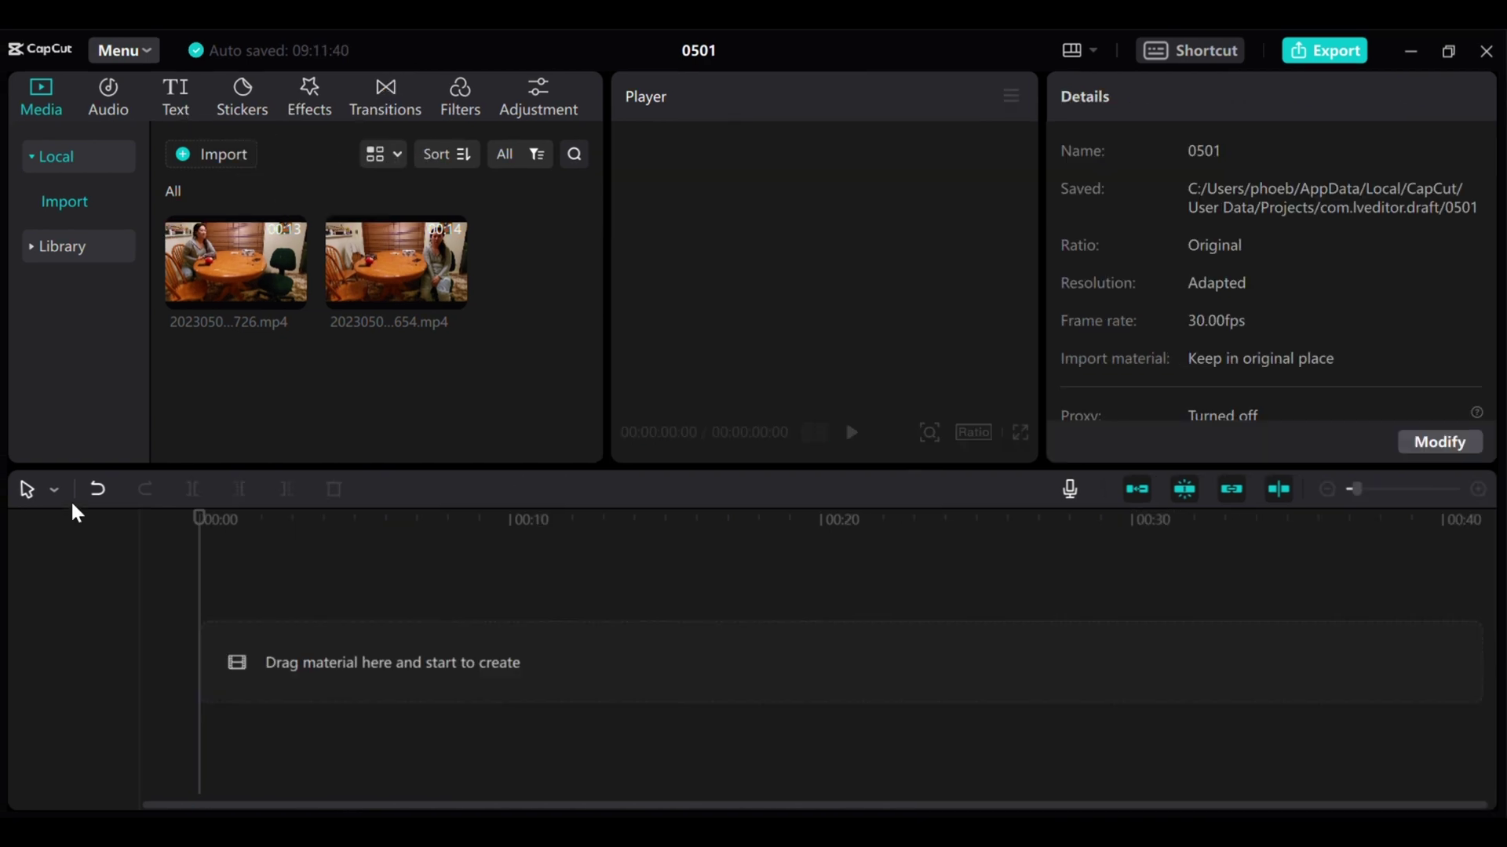
Place 20230501_211726.mp4 on the main track and 20230501_211654.mp4 on an overlay track above.
drag(215, 266, 217, 680)
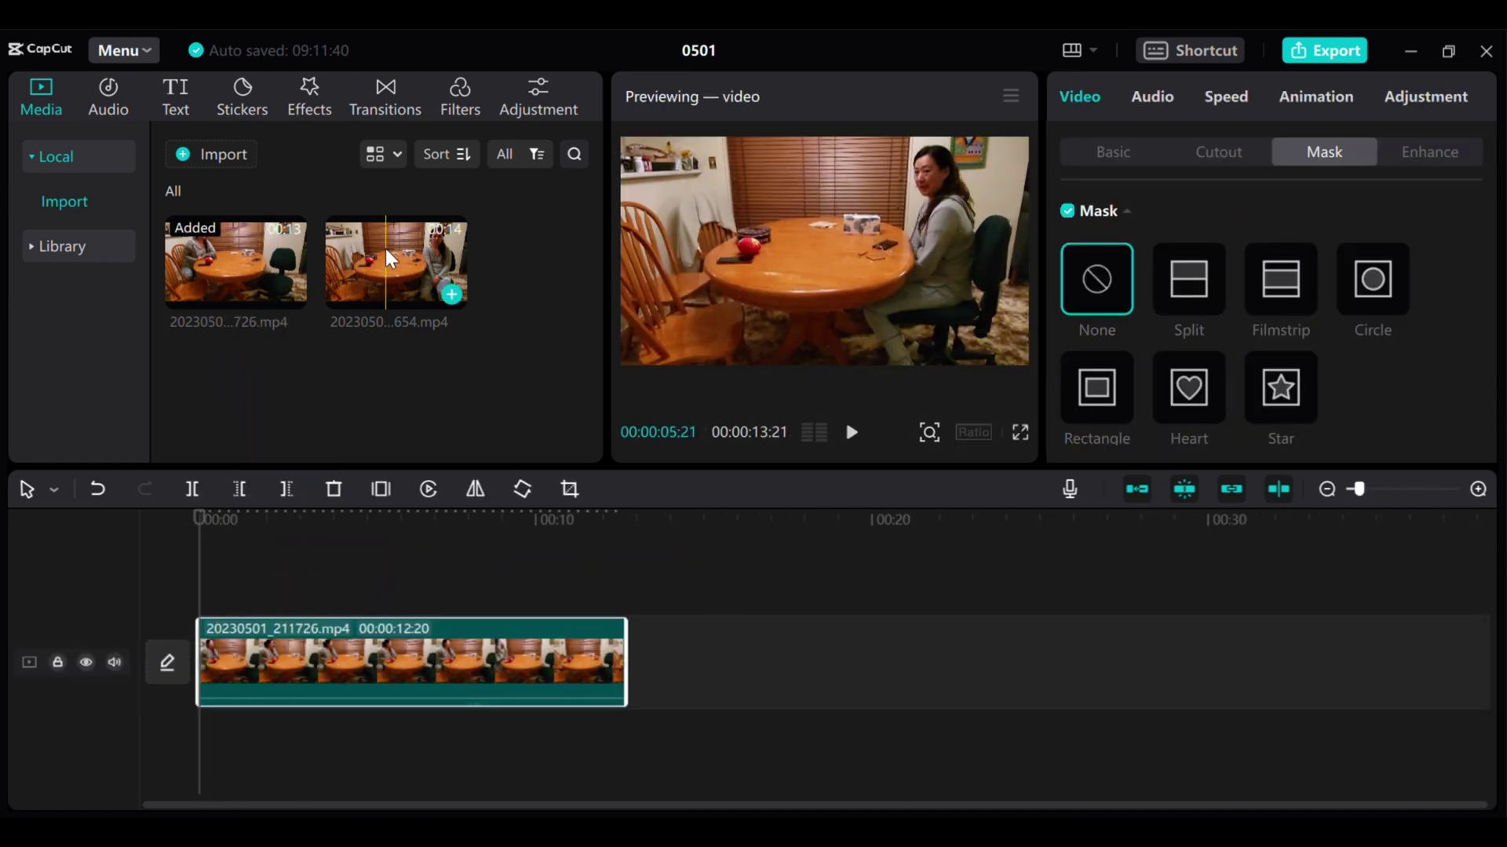
drag(385, 248, 198, 584)
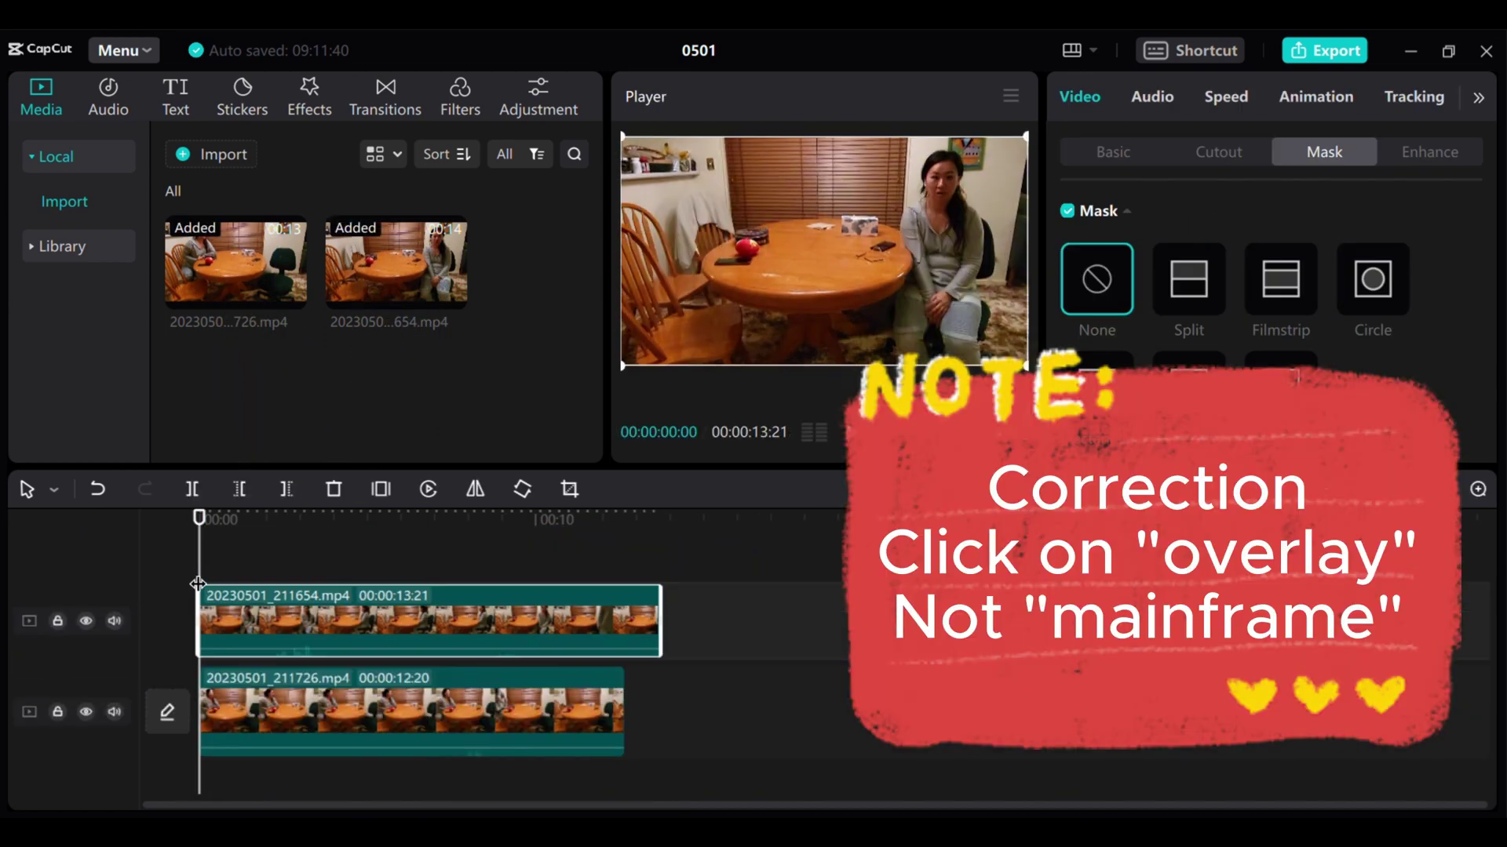
click(237, 671)
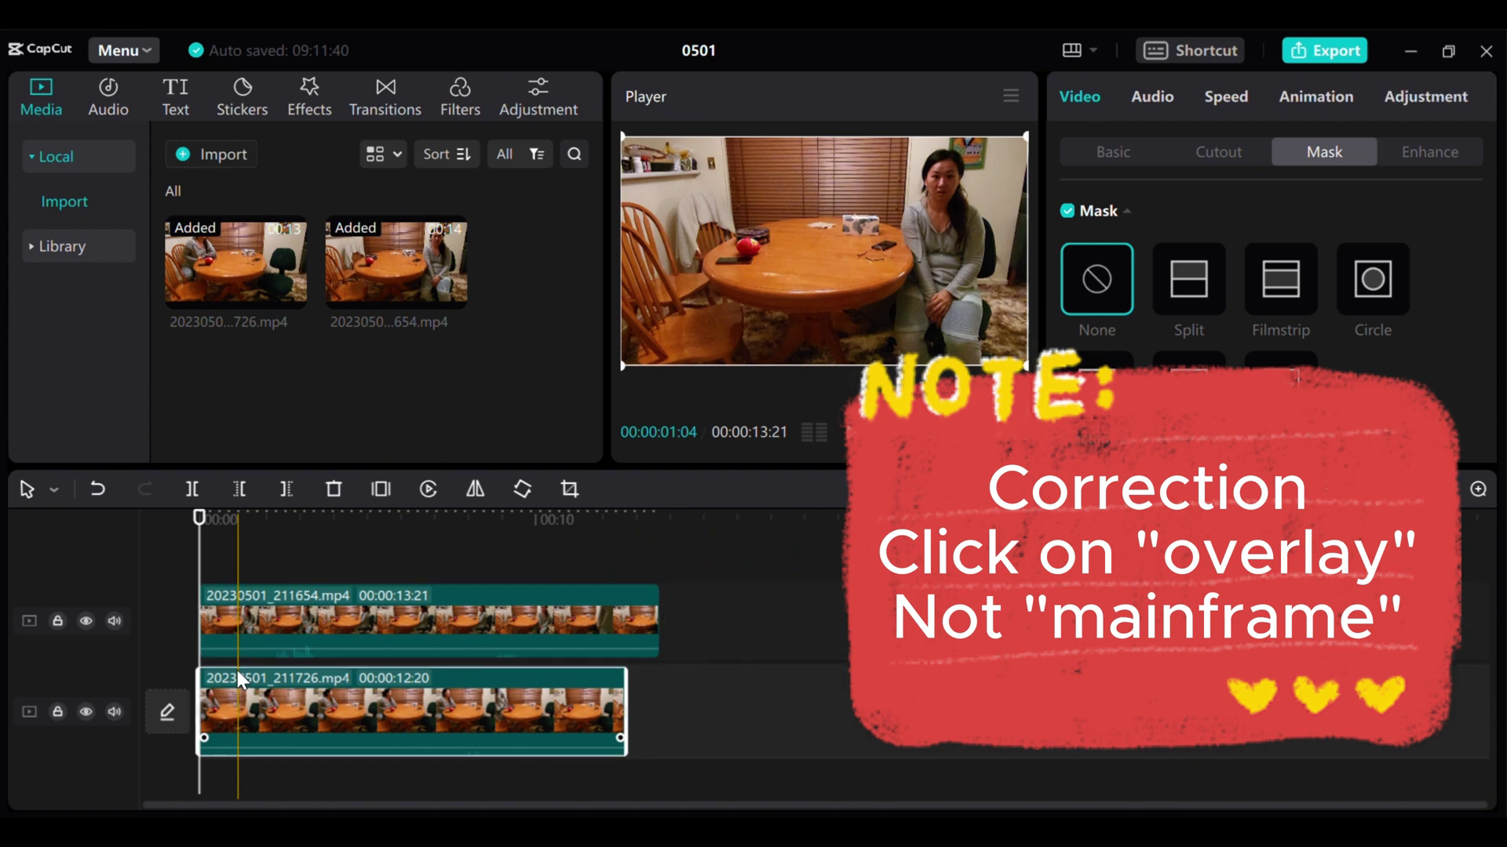
click(266, 579)
Give the overlay clip a diagonal, feathered Split mask so the woman appears twice.
click(267, 620)
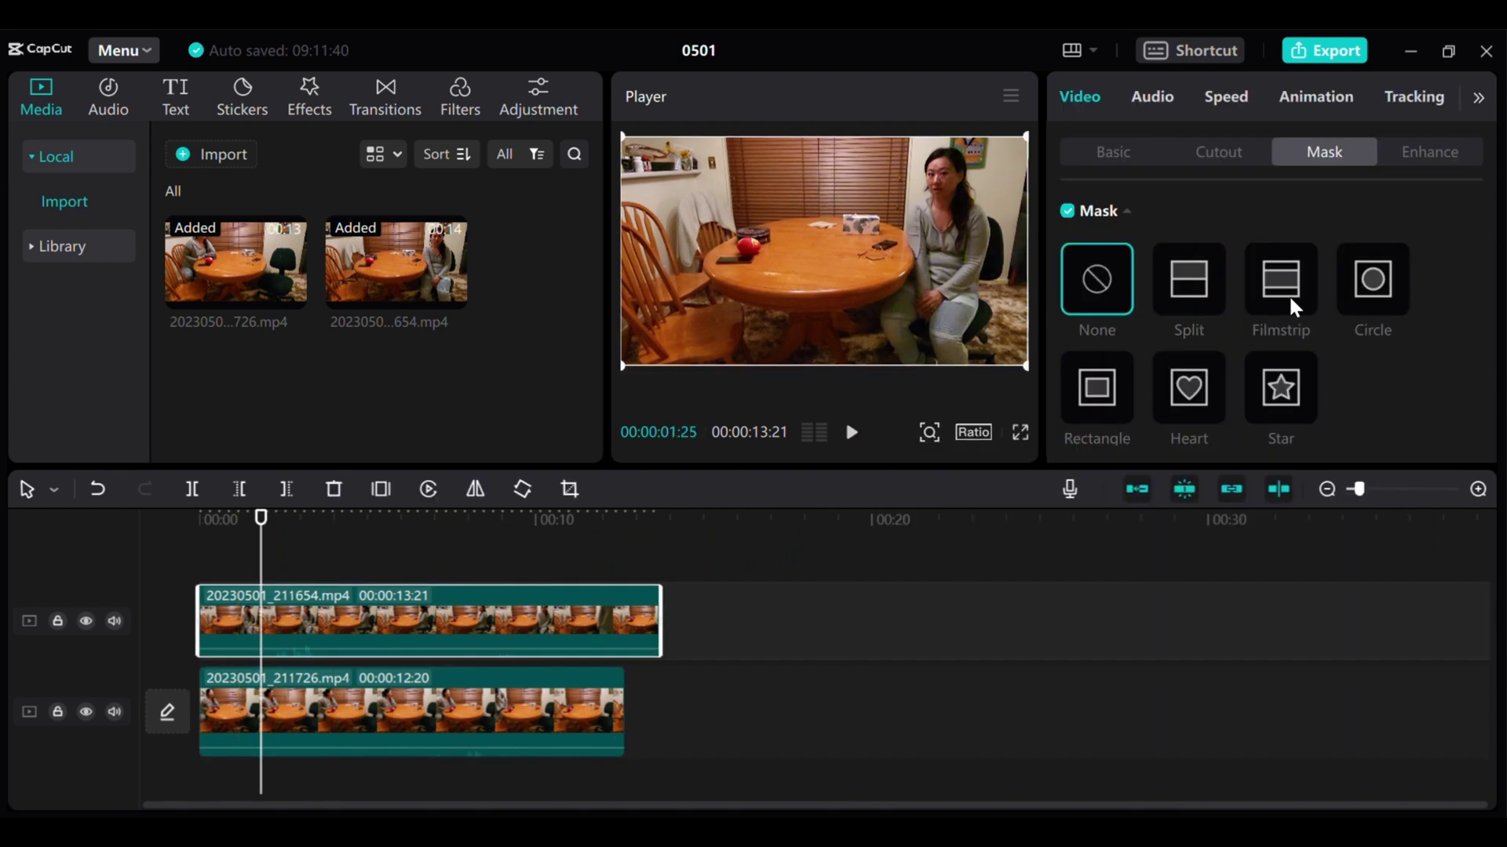
click(1206, 292)
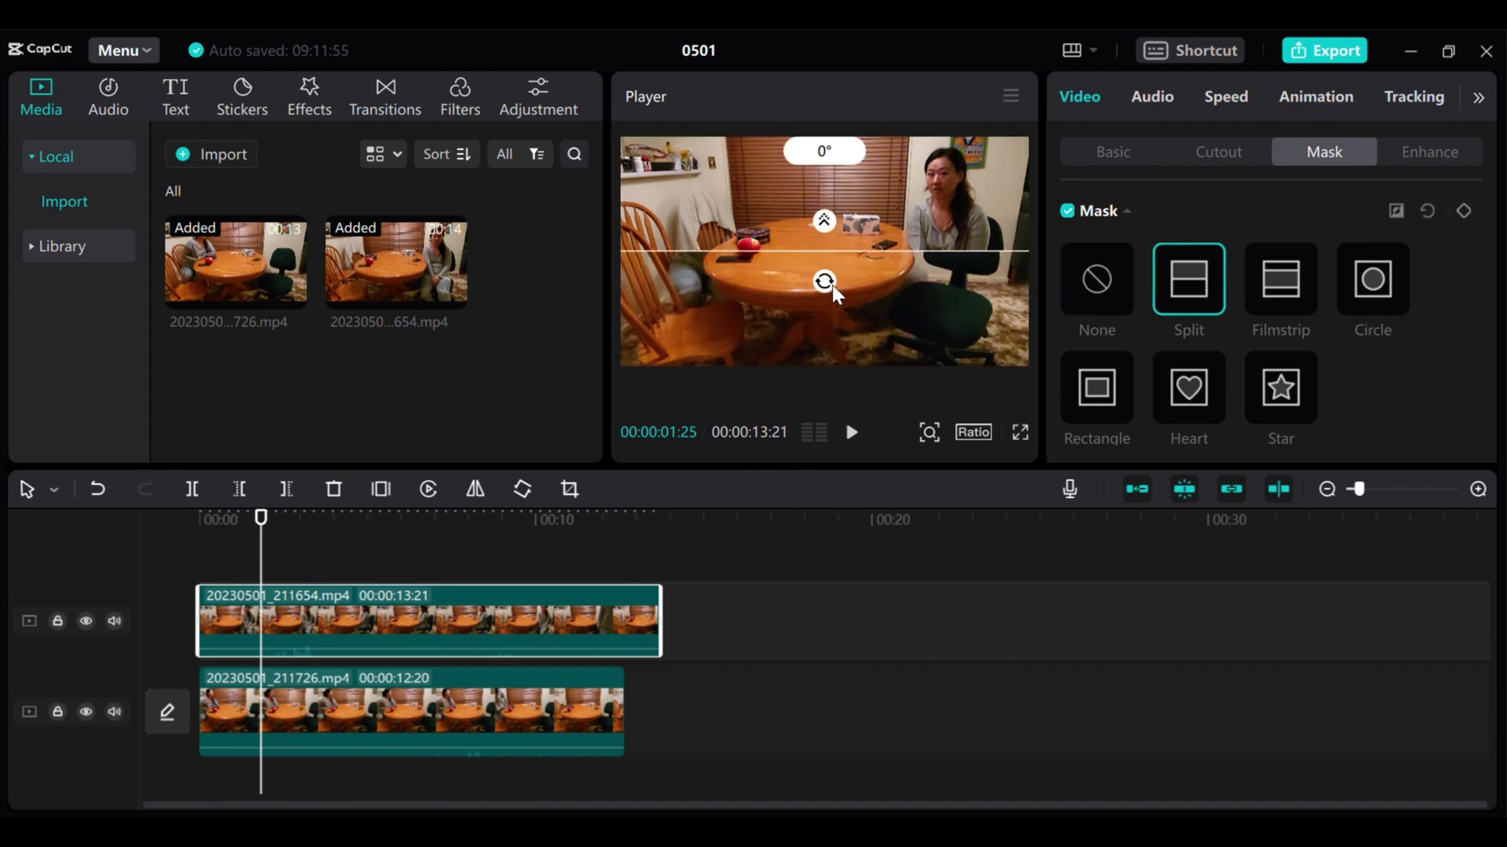
drag(833, 288, 780, 308)
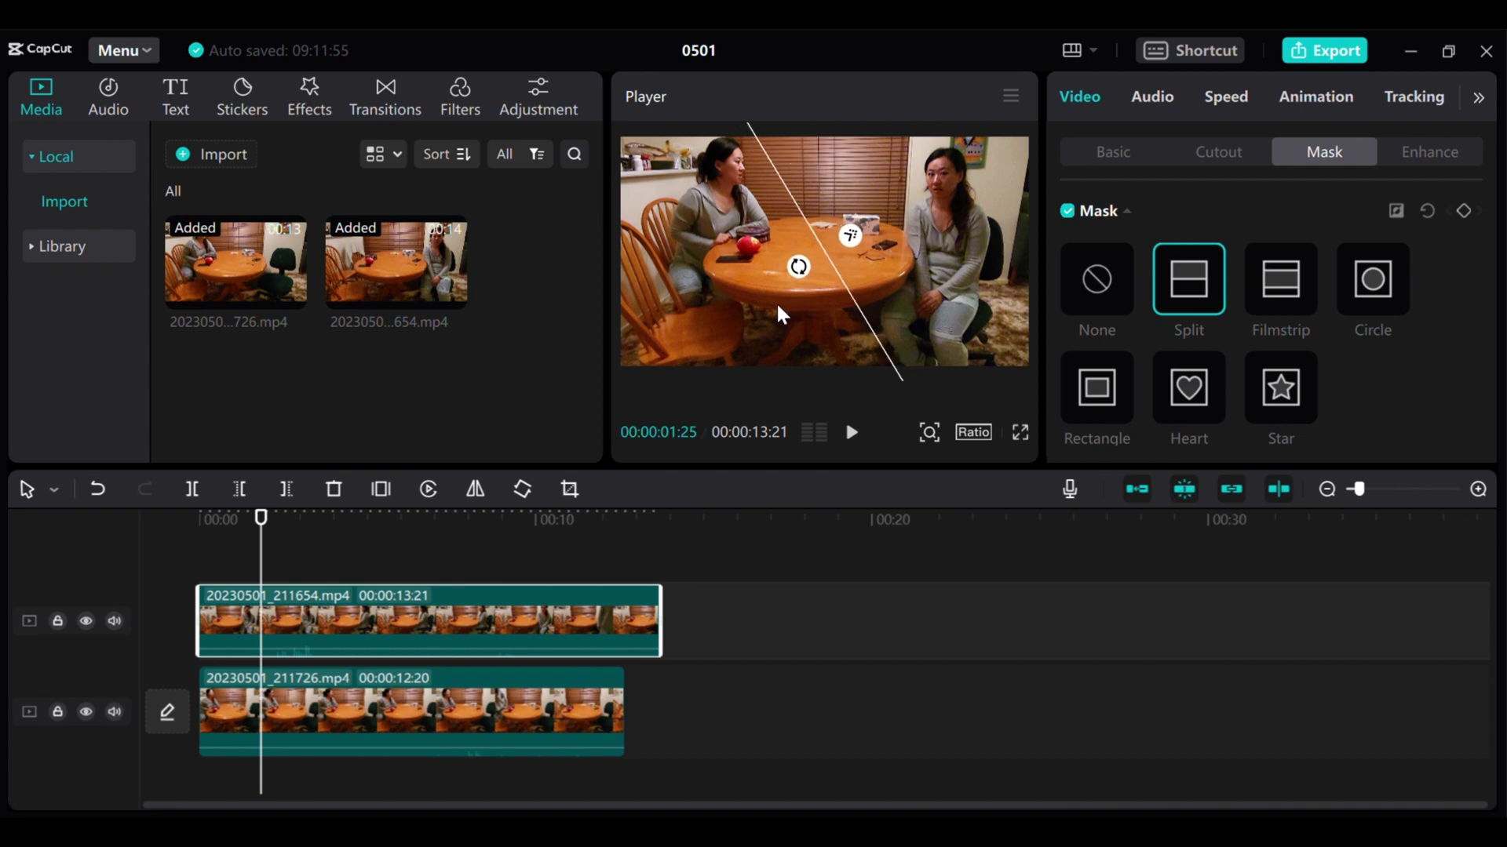
drag(861, 240, 892, 227)
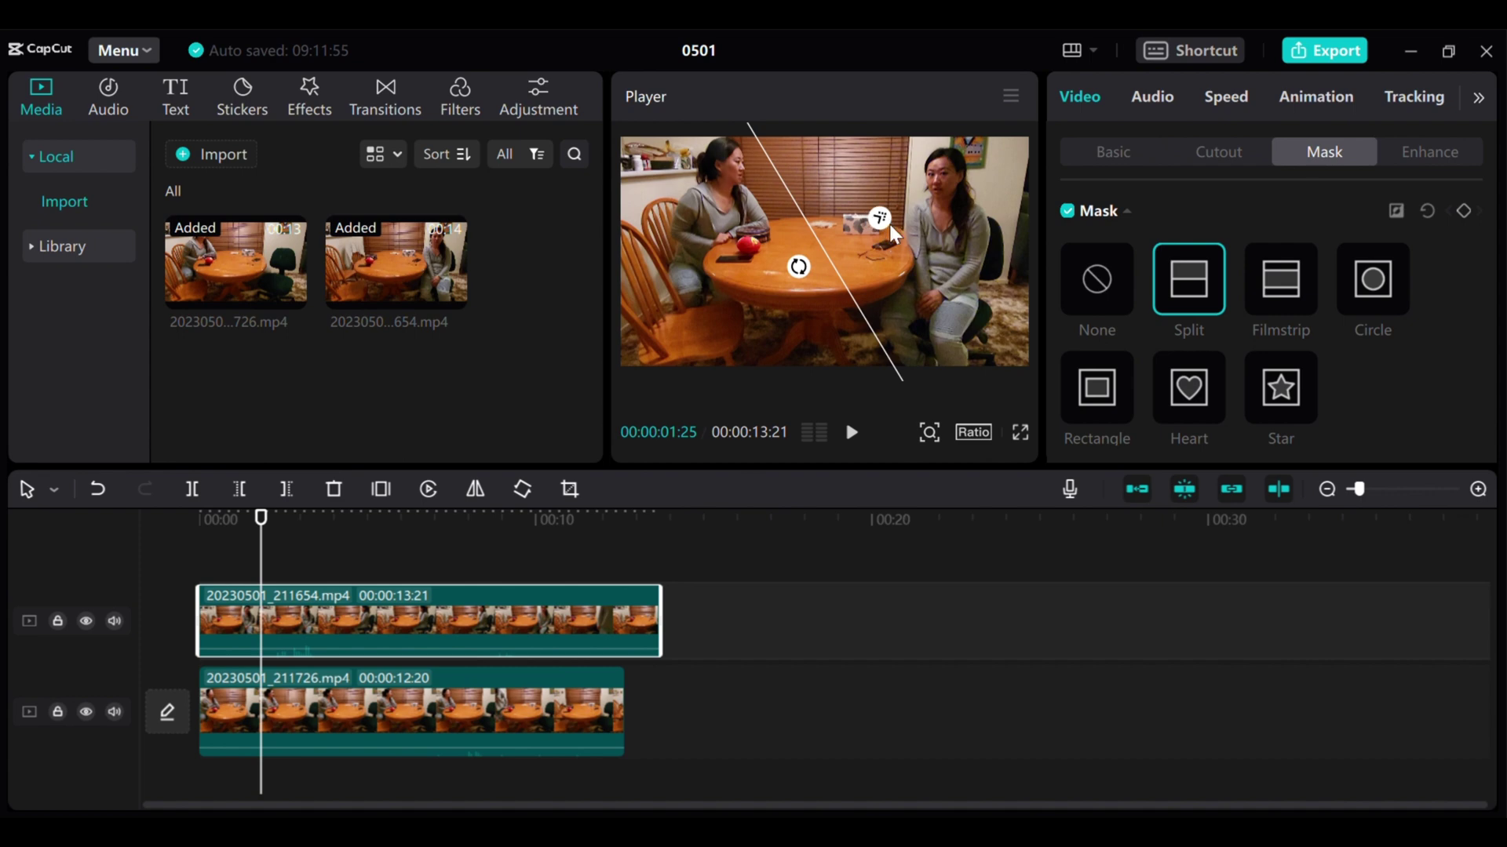
click(201, 533)
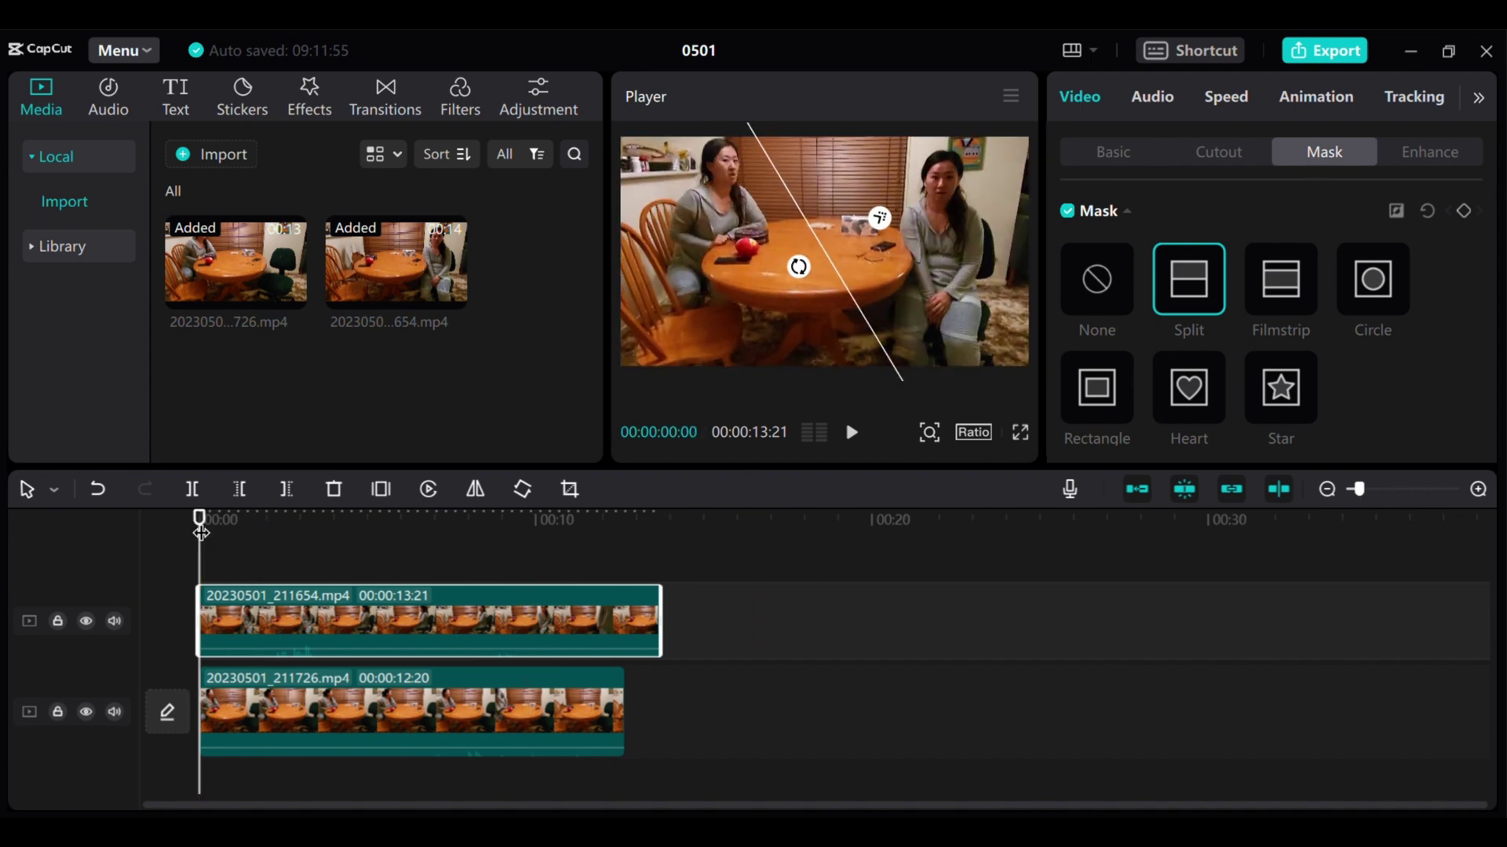
Preview the side-by-side clone result, then start a new empty project, 0513 (1).
click(852, 433)
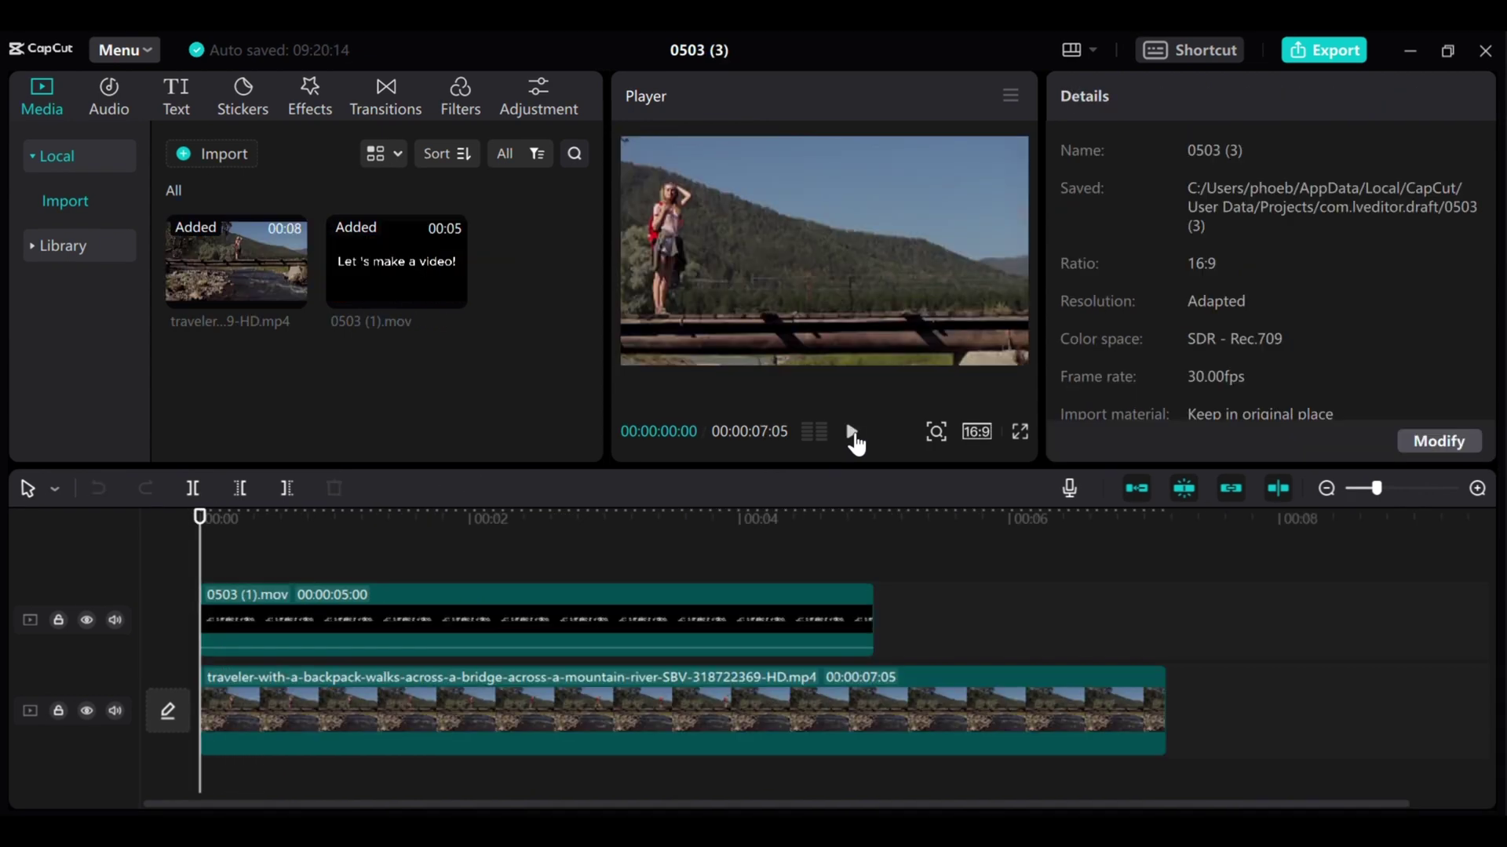
click(853, 433)
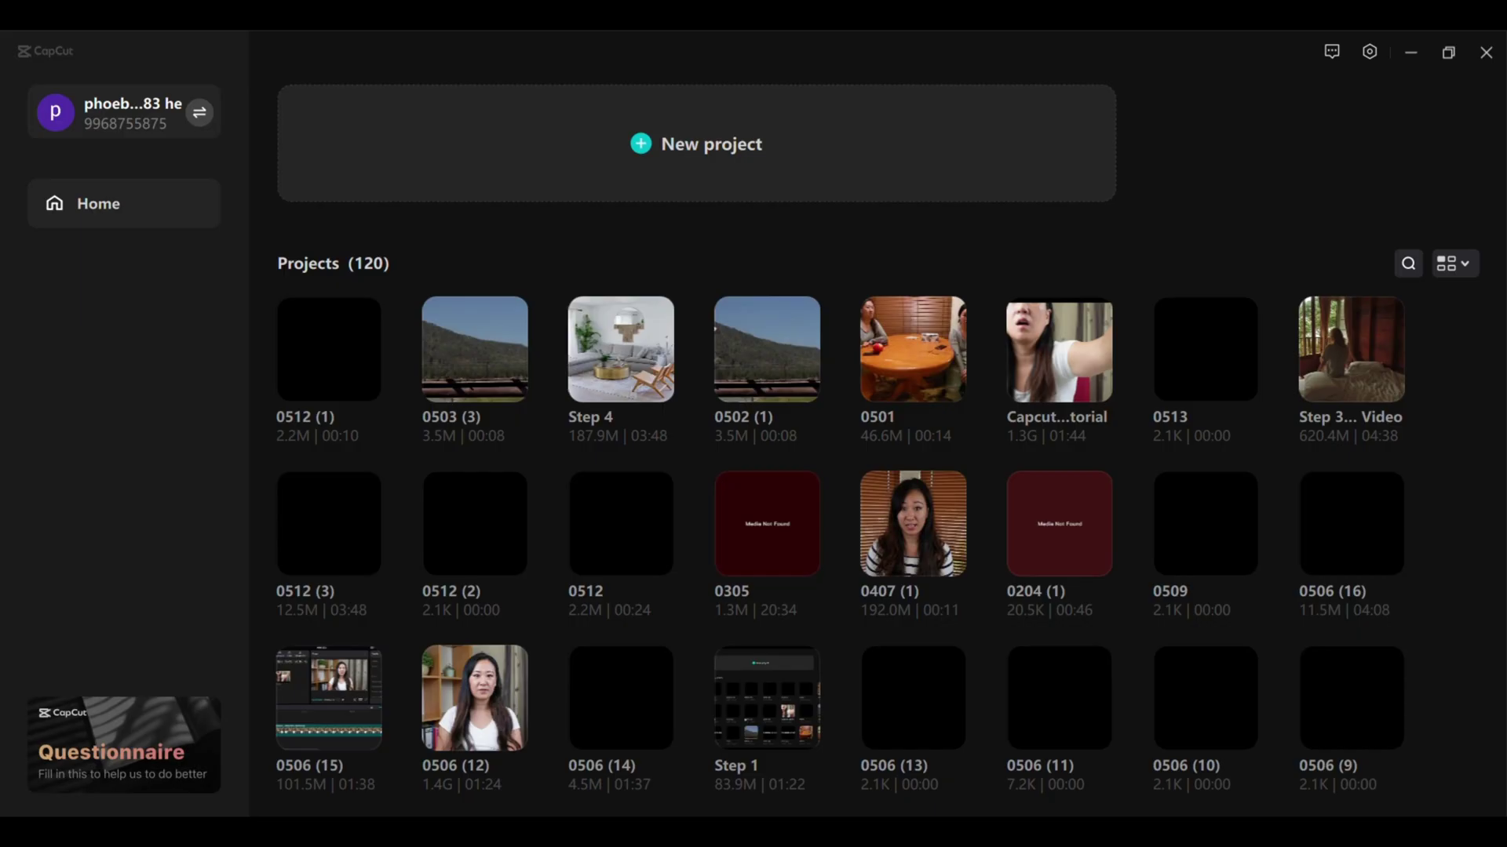
click(548, 167)
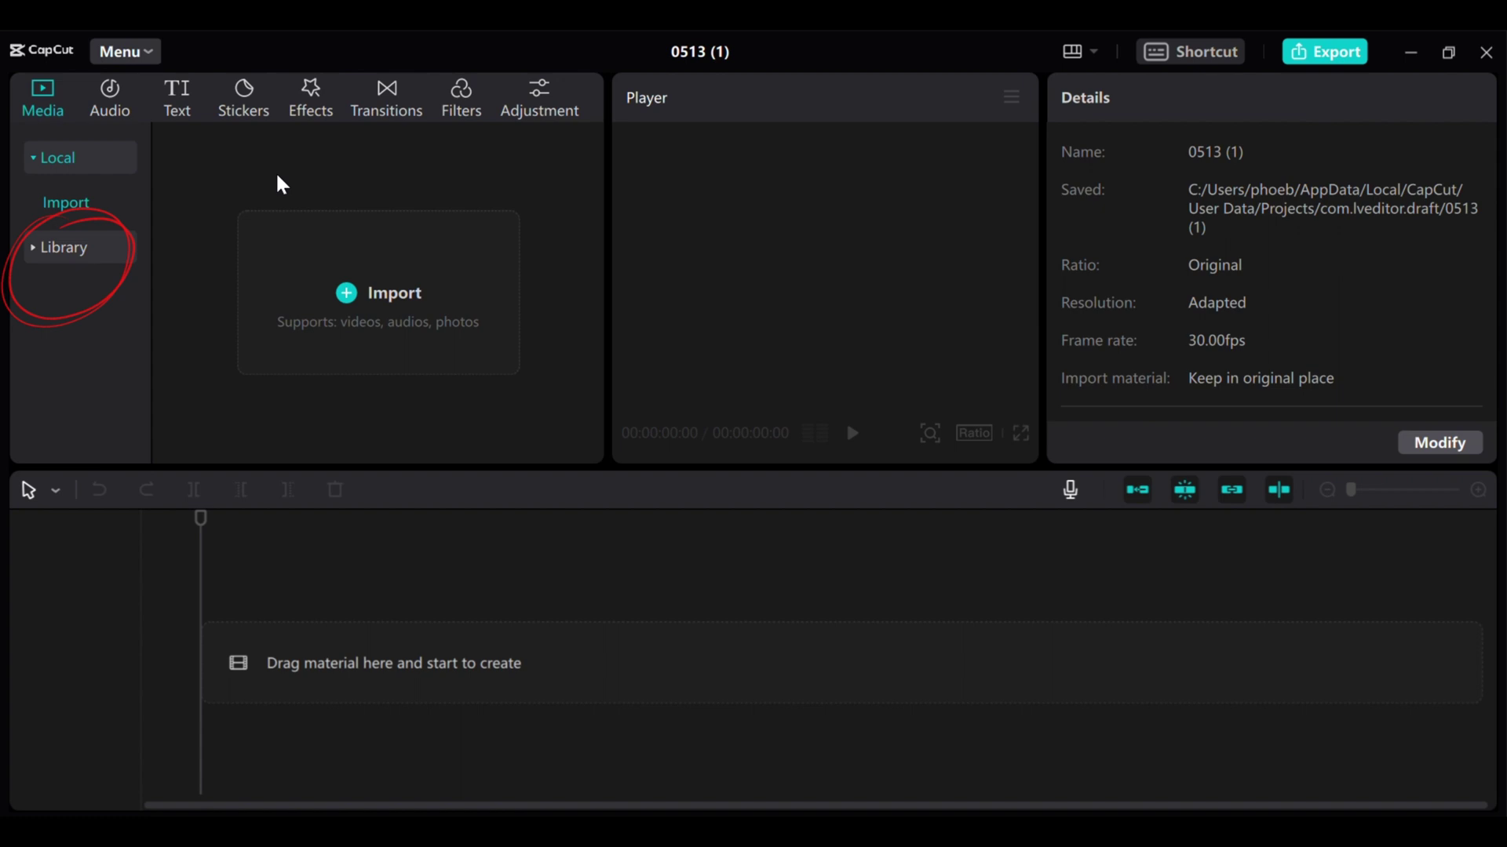
Add the black B&W library clip and a default text reading 'Let's make a video'.
click(31, 254)
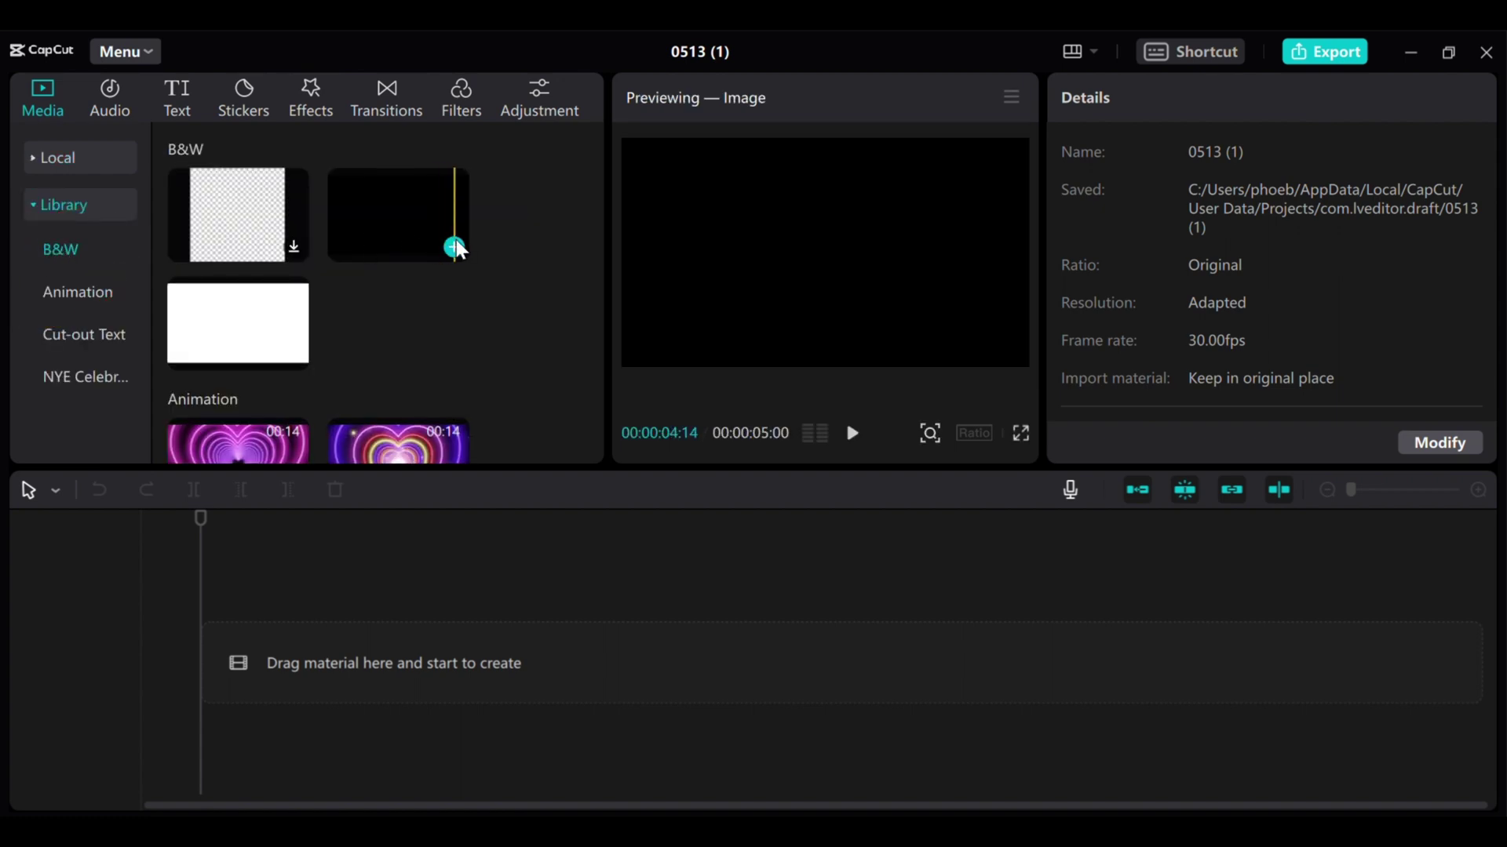
click(456, 249)
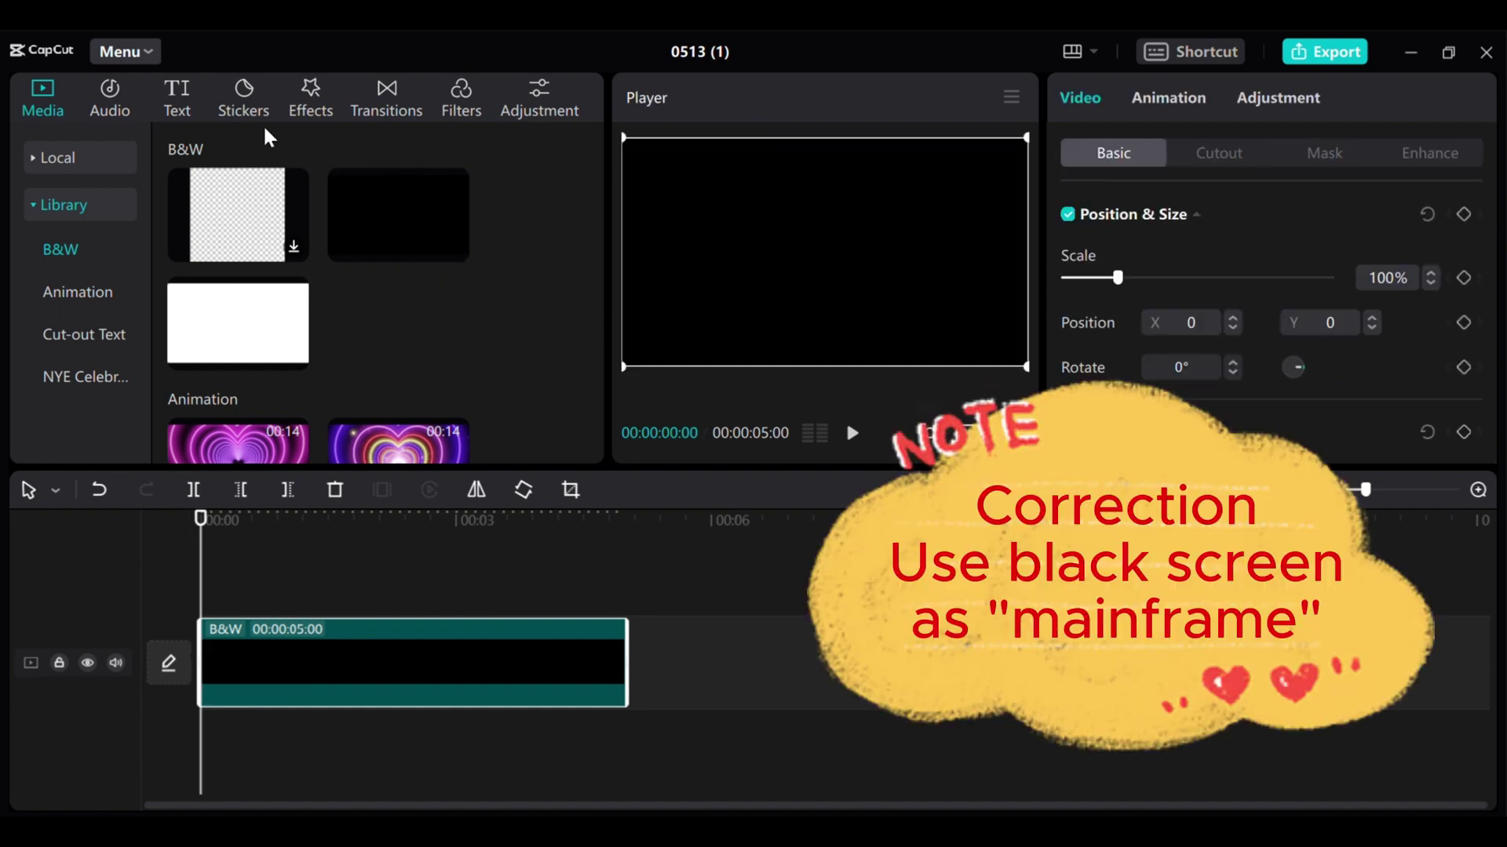
click(186, 108)
click(252, 251)
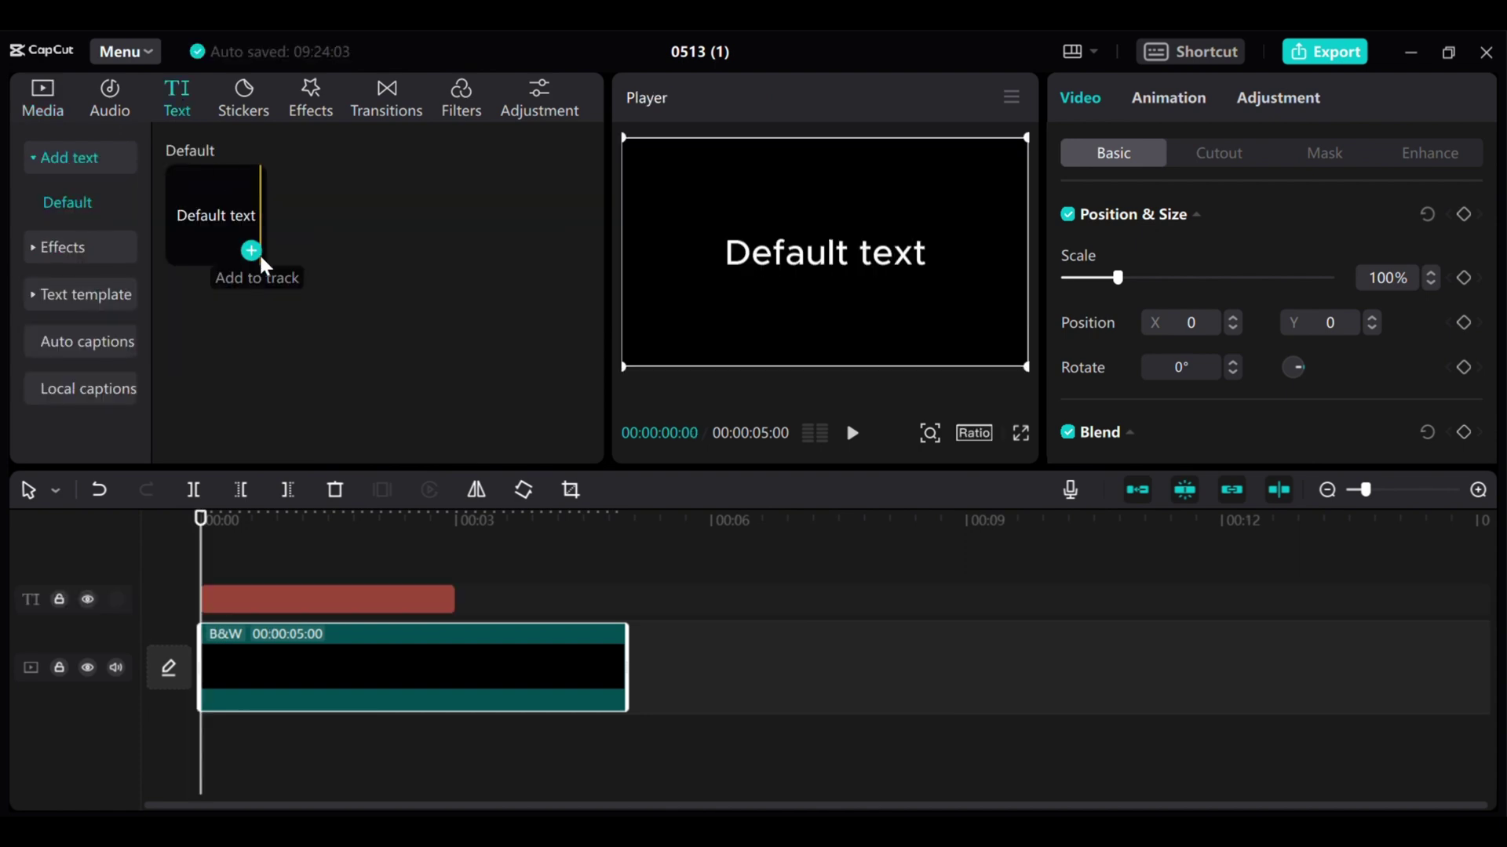
click(1205, 228)
text(Let's make a video)
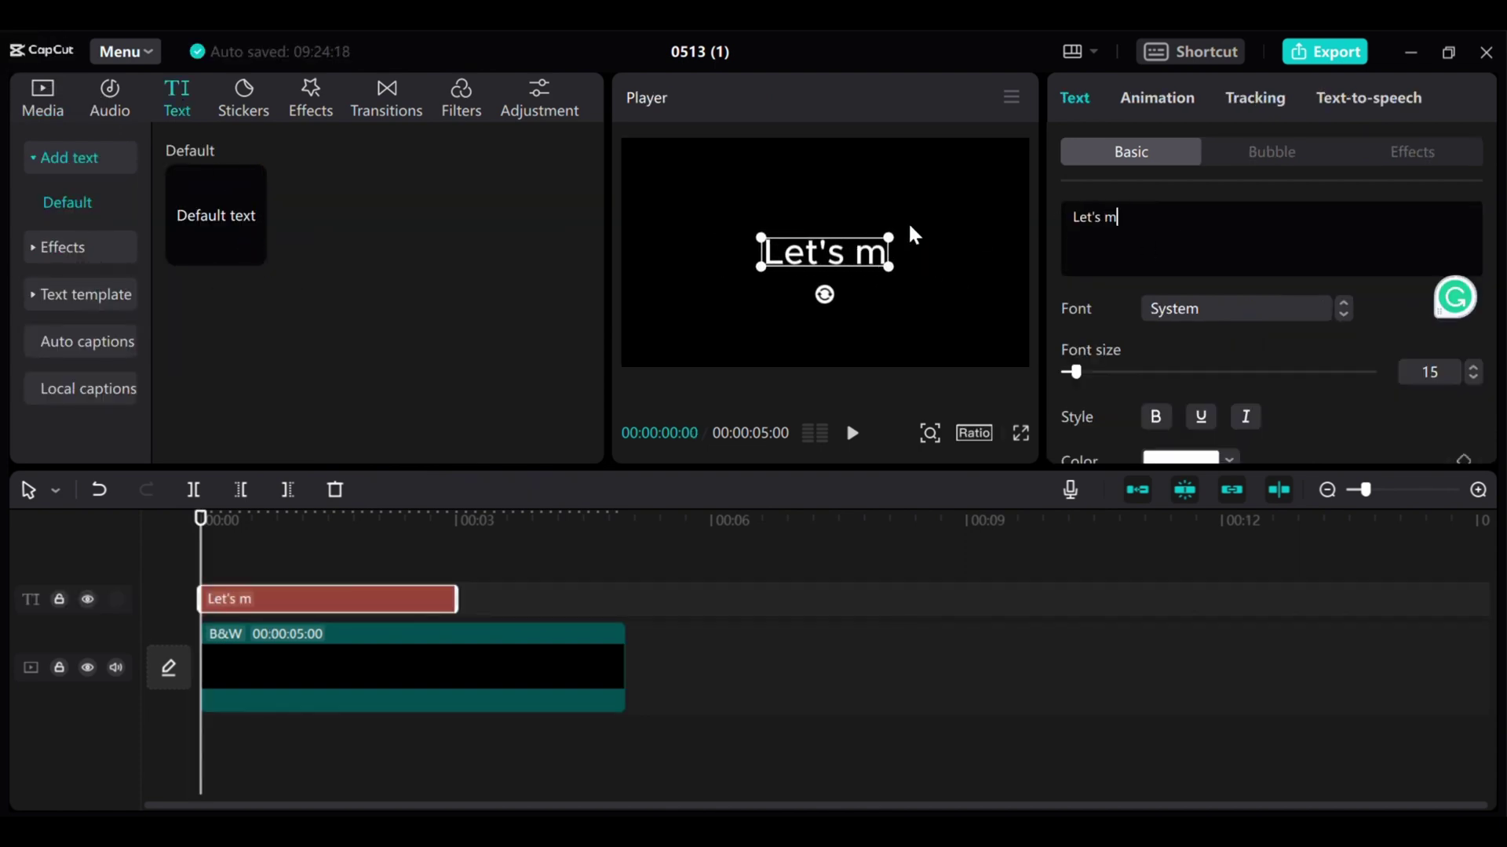
Extend the text clip to the end of the 5-second B&W clip and bring up Export at 4K.
click(616, 667)
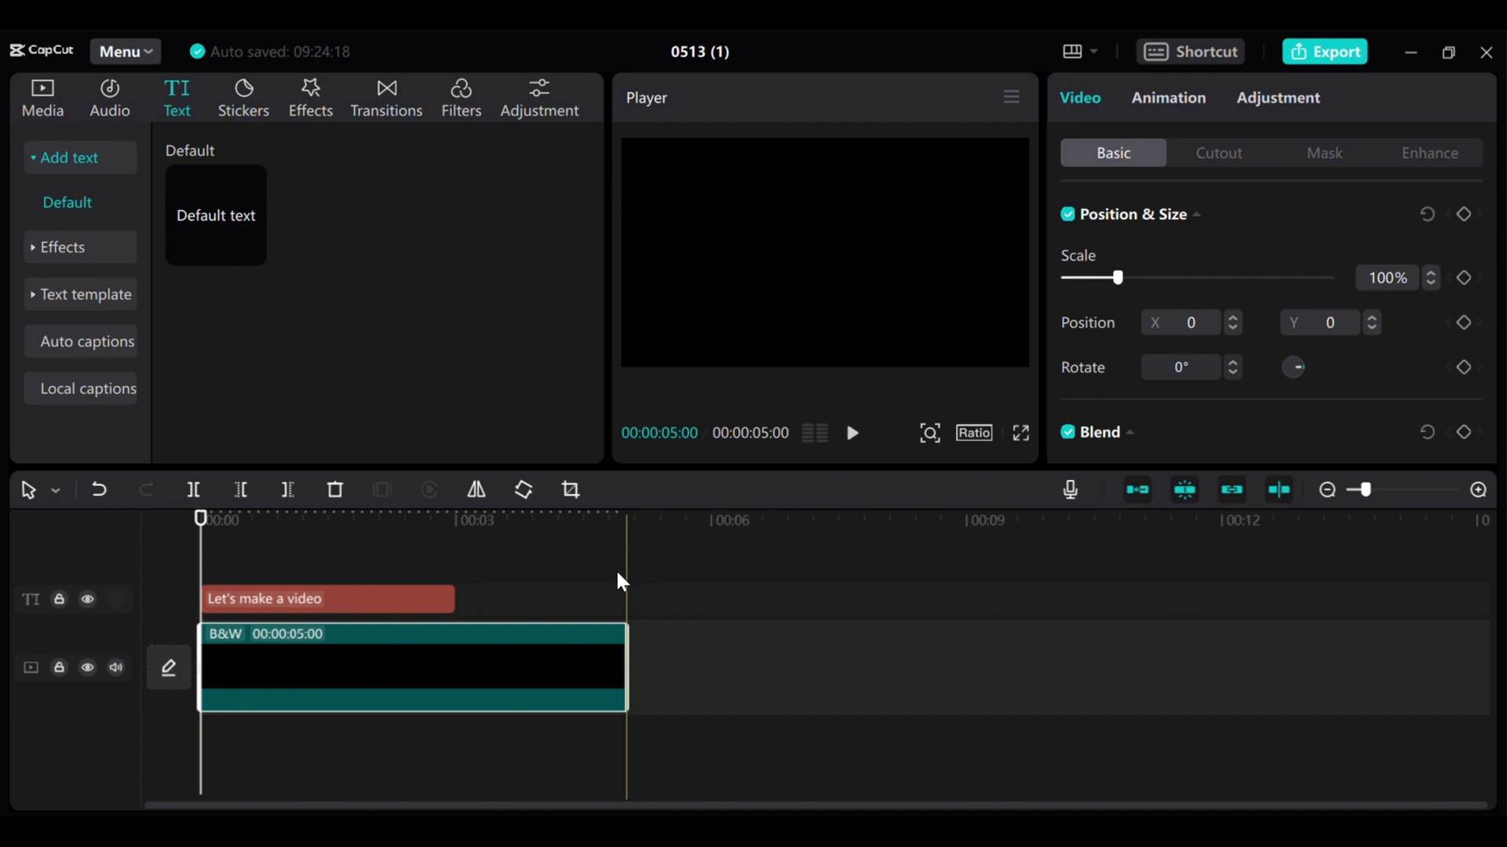
click(438, 600)
drag(457, 601, 619, 601)
click(1325, 51)
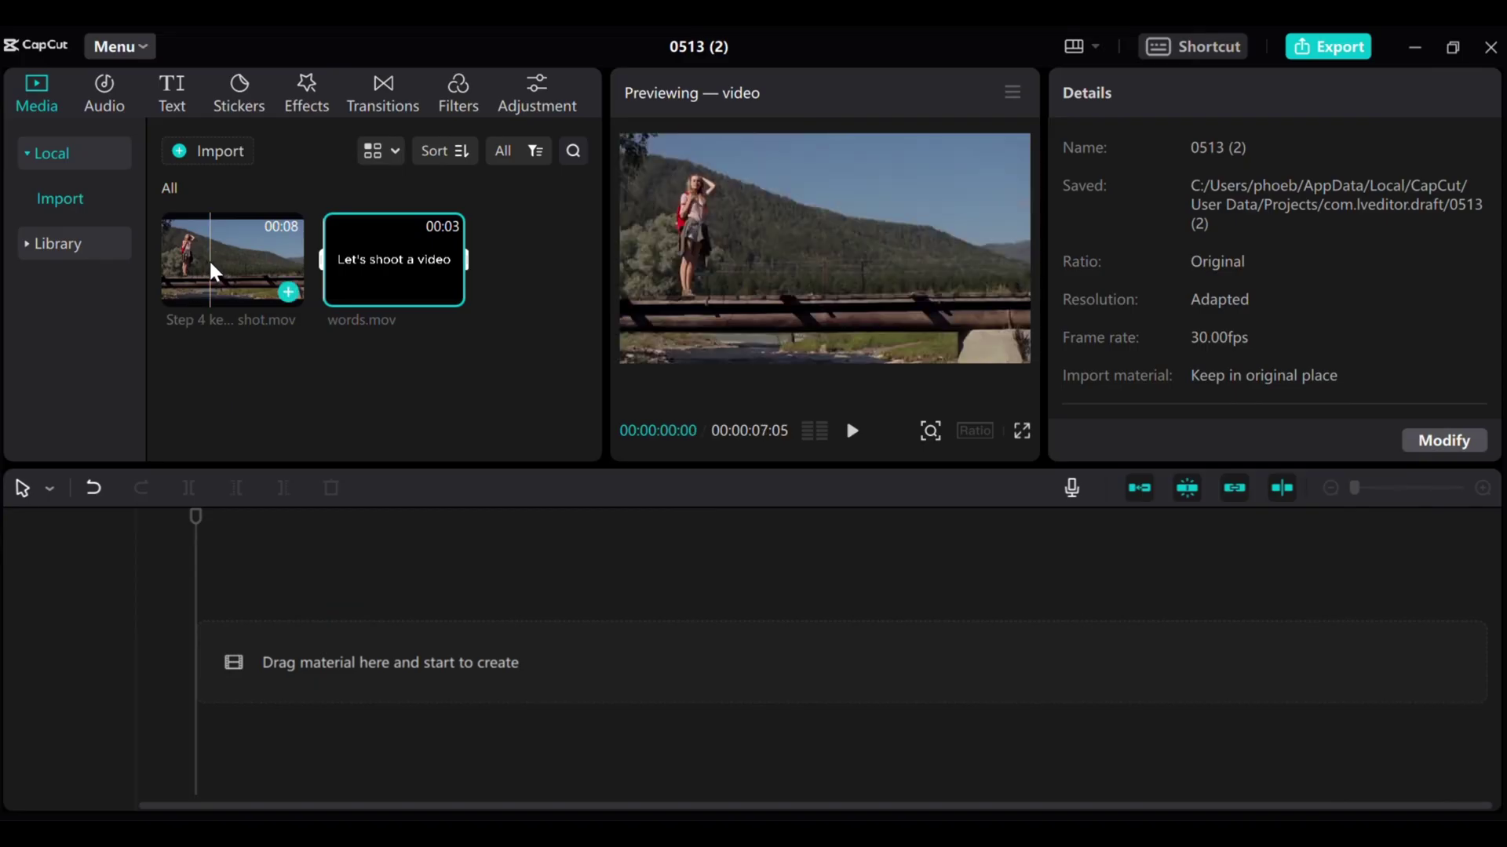
Add Step 4 keyframe walking shot.mov at the timeline start, with words.mov on a track above.
click(213, 271)
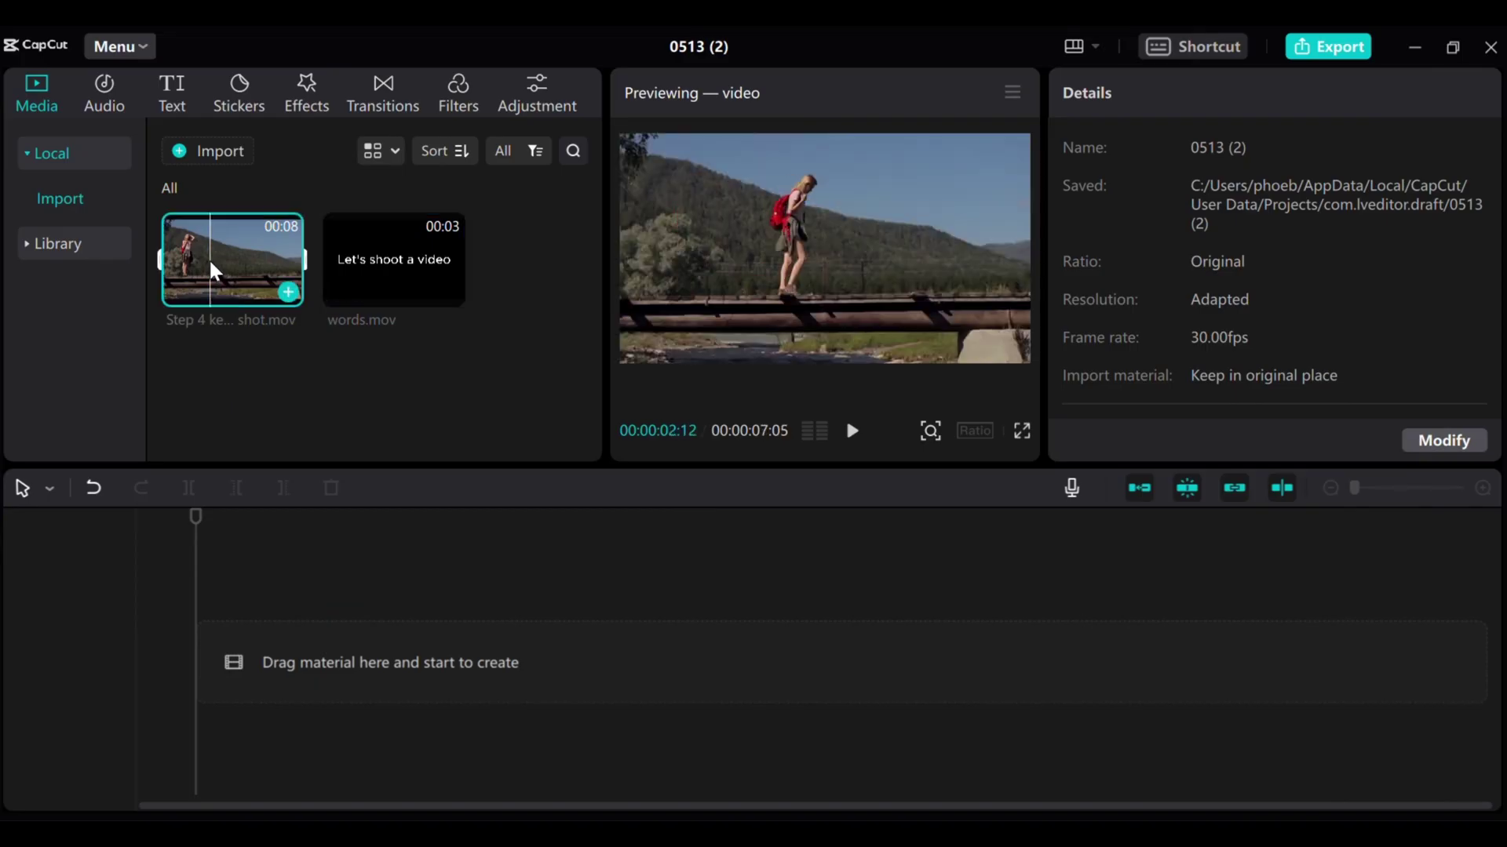
drag(205, 271, 223, 675)
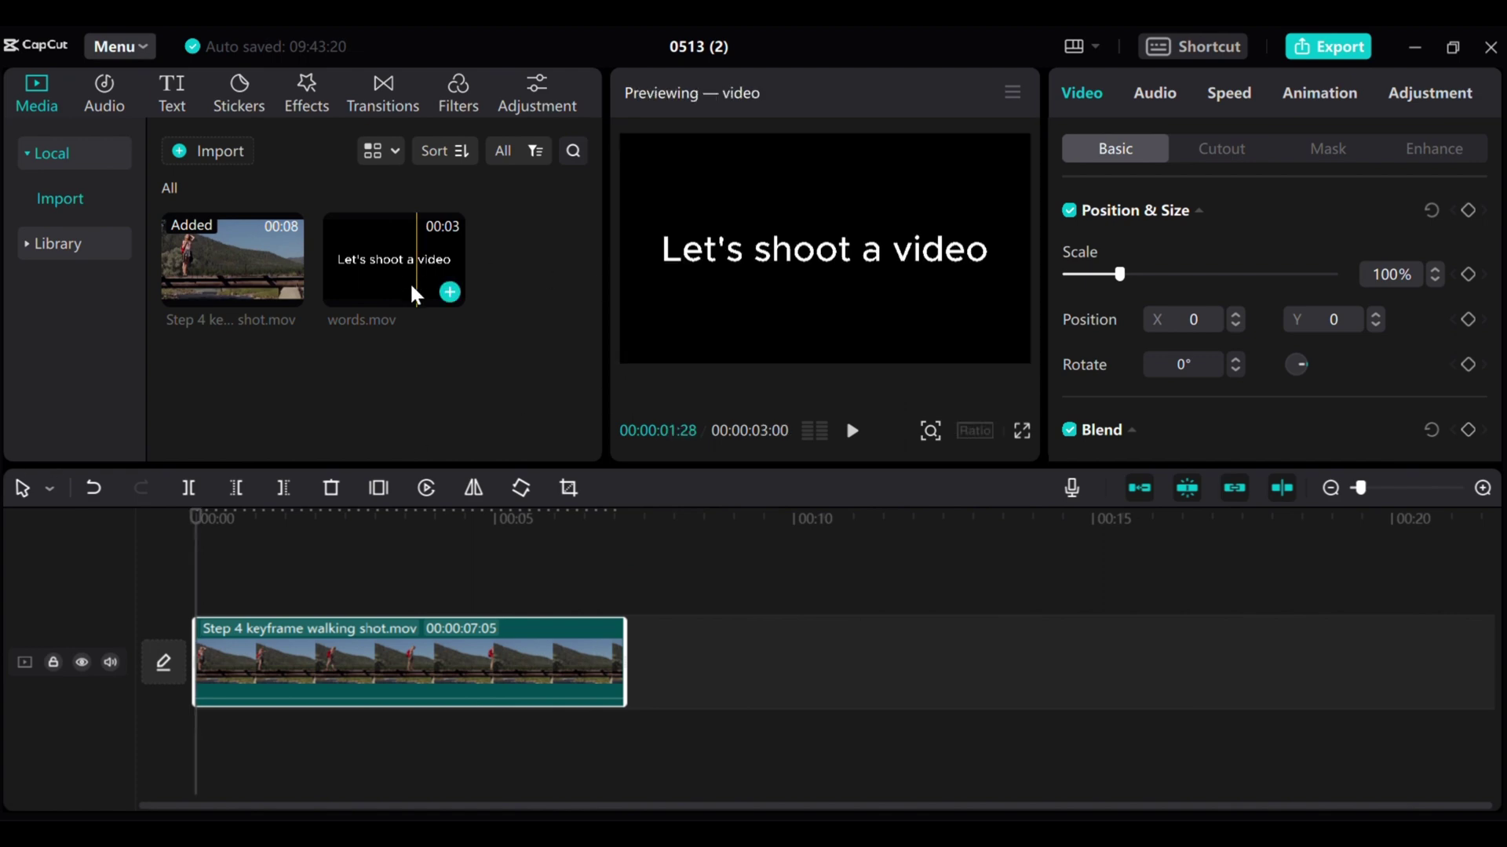
drag(420, 292, 196, 590)
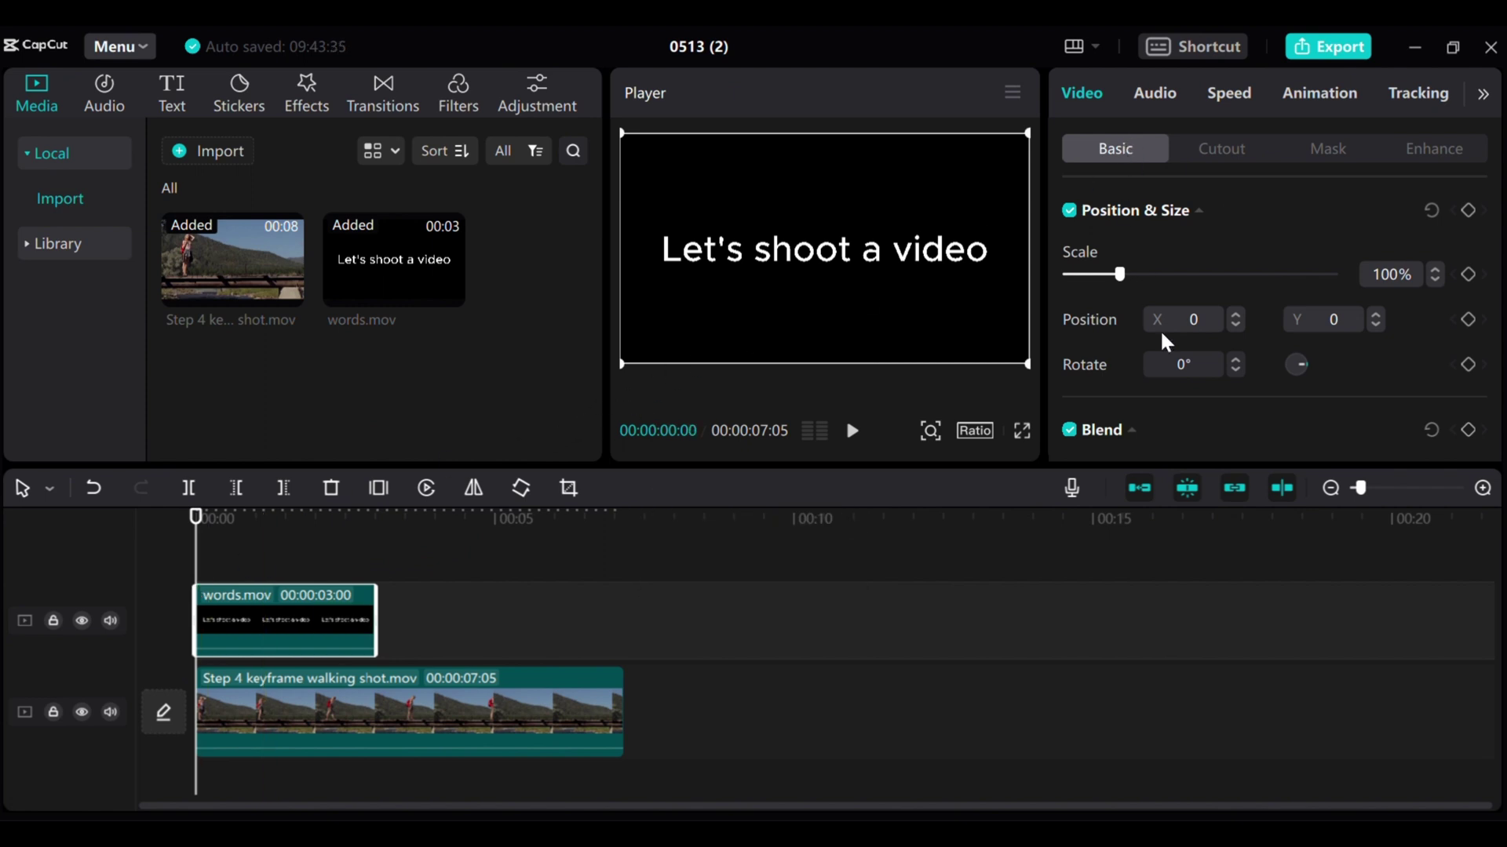
Set the words.mov title's blend mode to Screen.
scroll(1162, 337, down, 4)
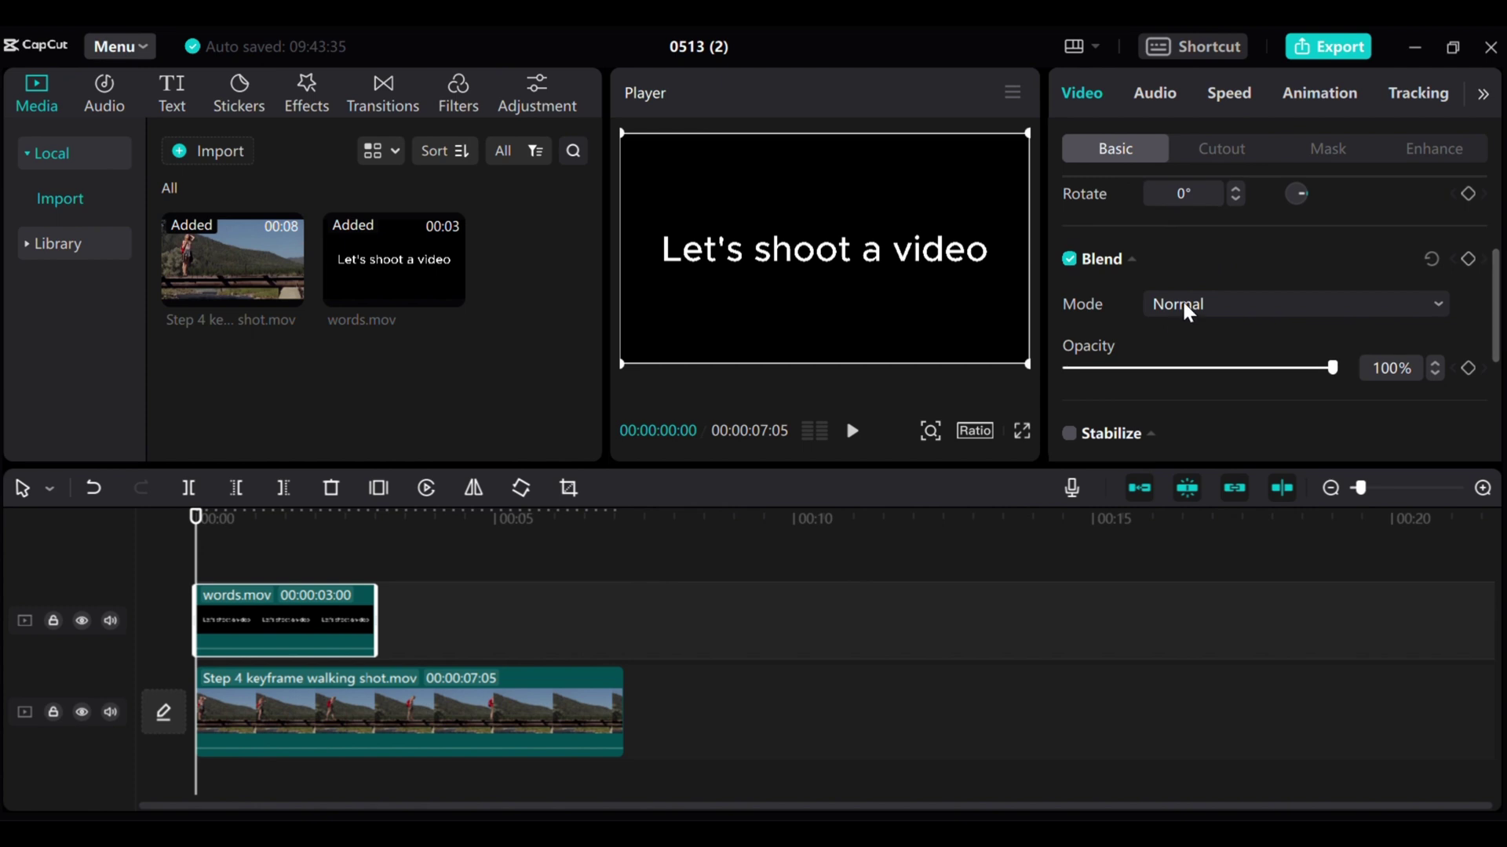
click(1397, 310)
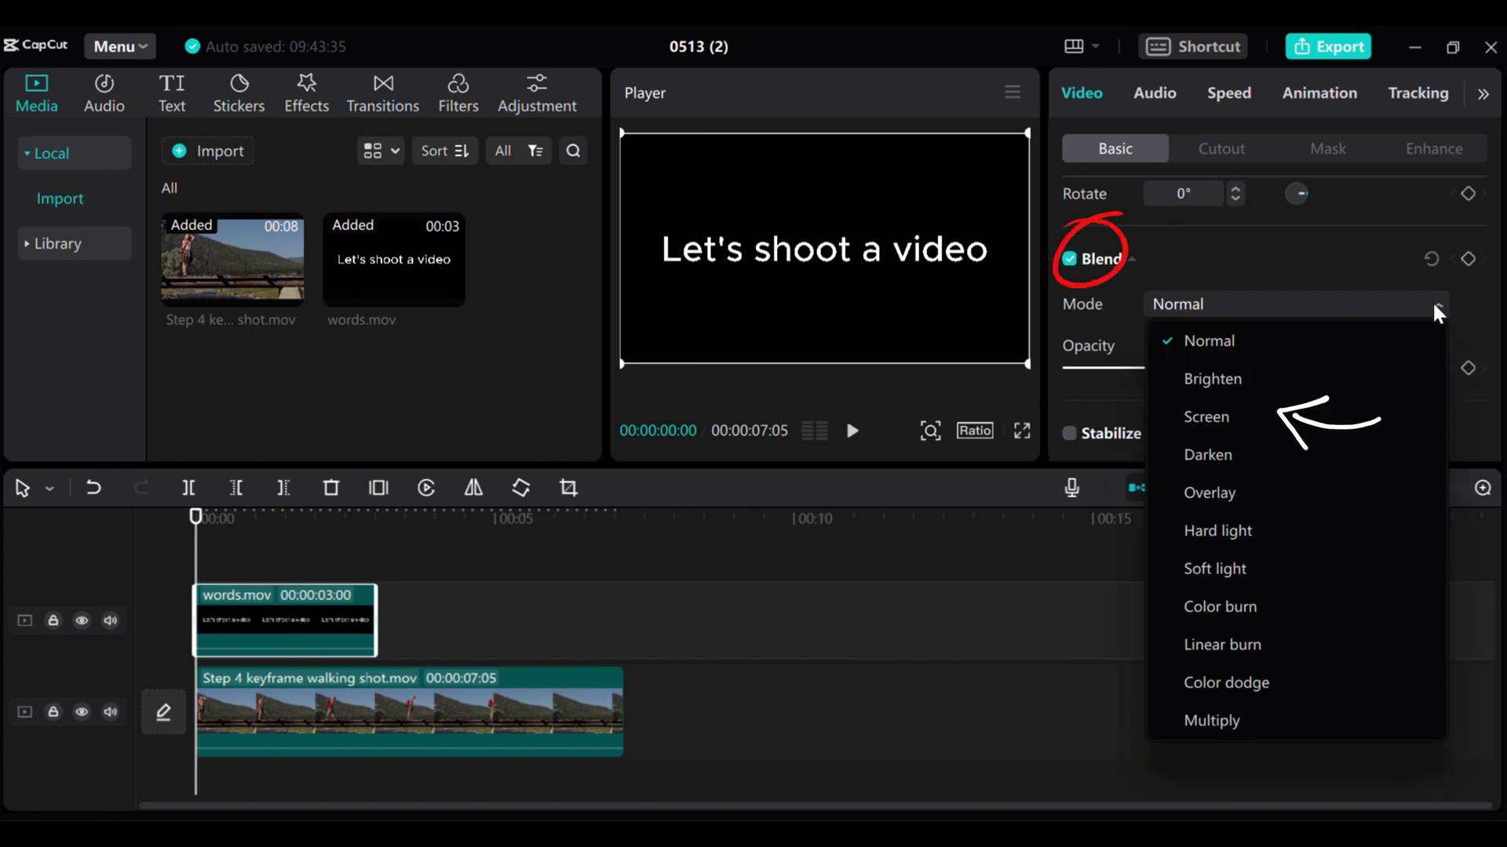
click(1372, 424)
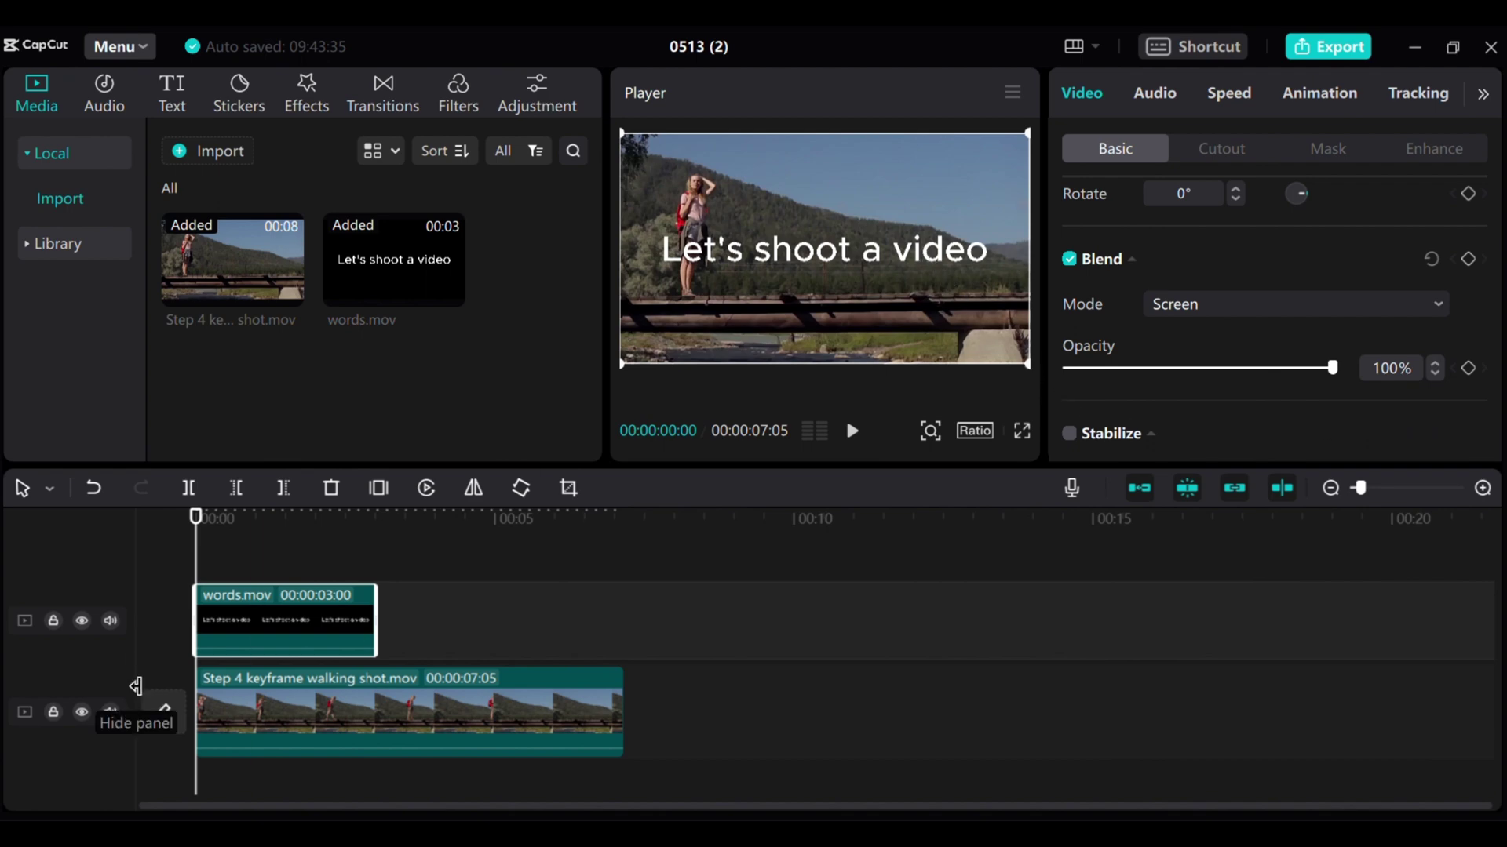
Shrink the title slightly and move it a little higher in the frame.
click(225, 563)
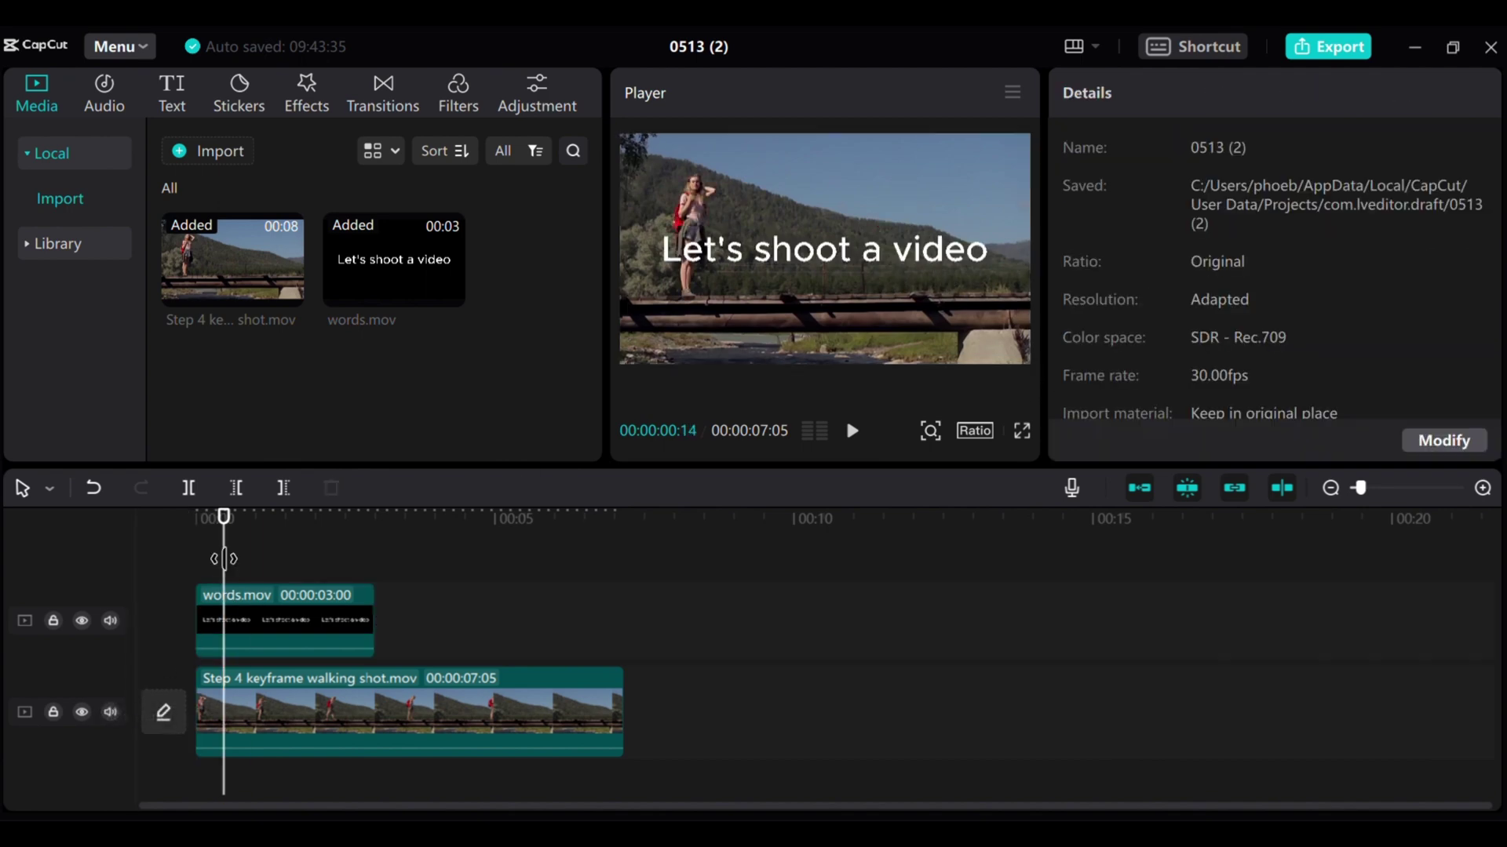
click(195, 521)
click(875, 261)
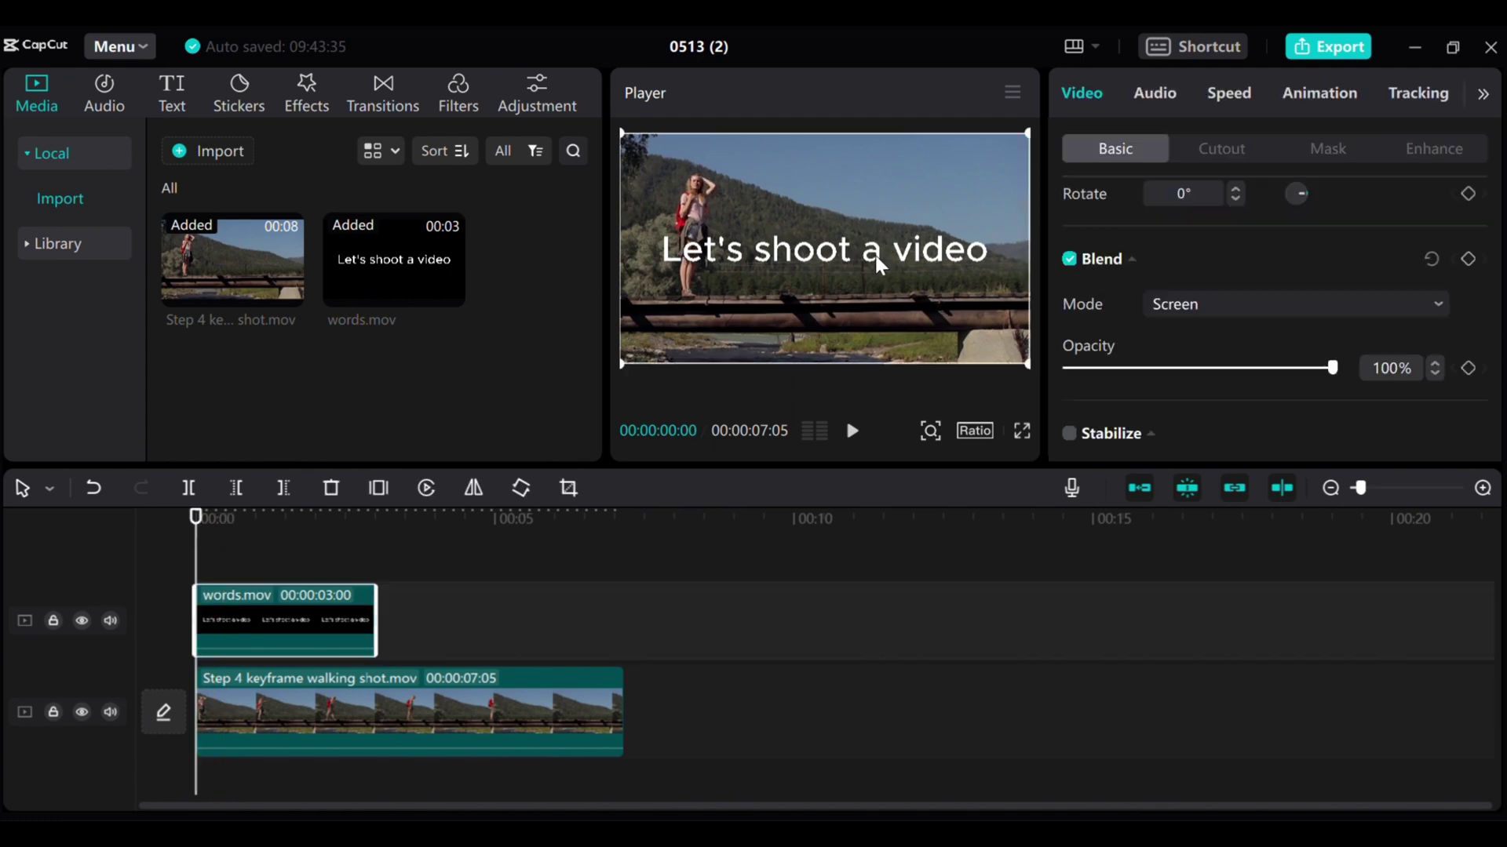
mouse_move(1006, 338)
mouse_down()
mouse_move(980, 324)
mouse_move(996, 332)
mouse_up()
drag(855, 266, 859, 249)
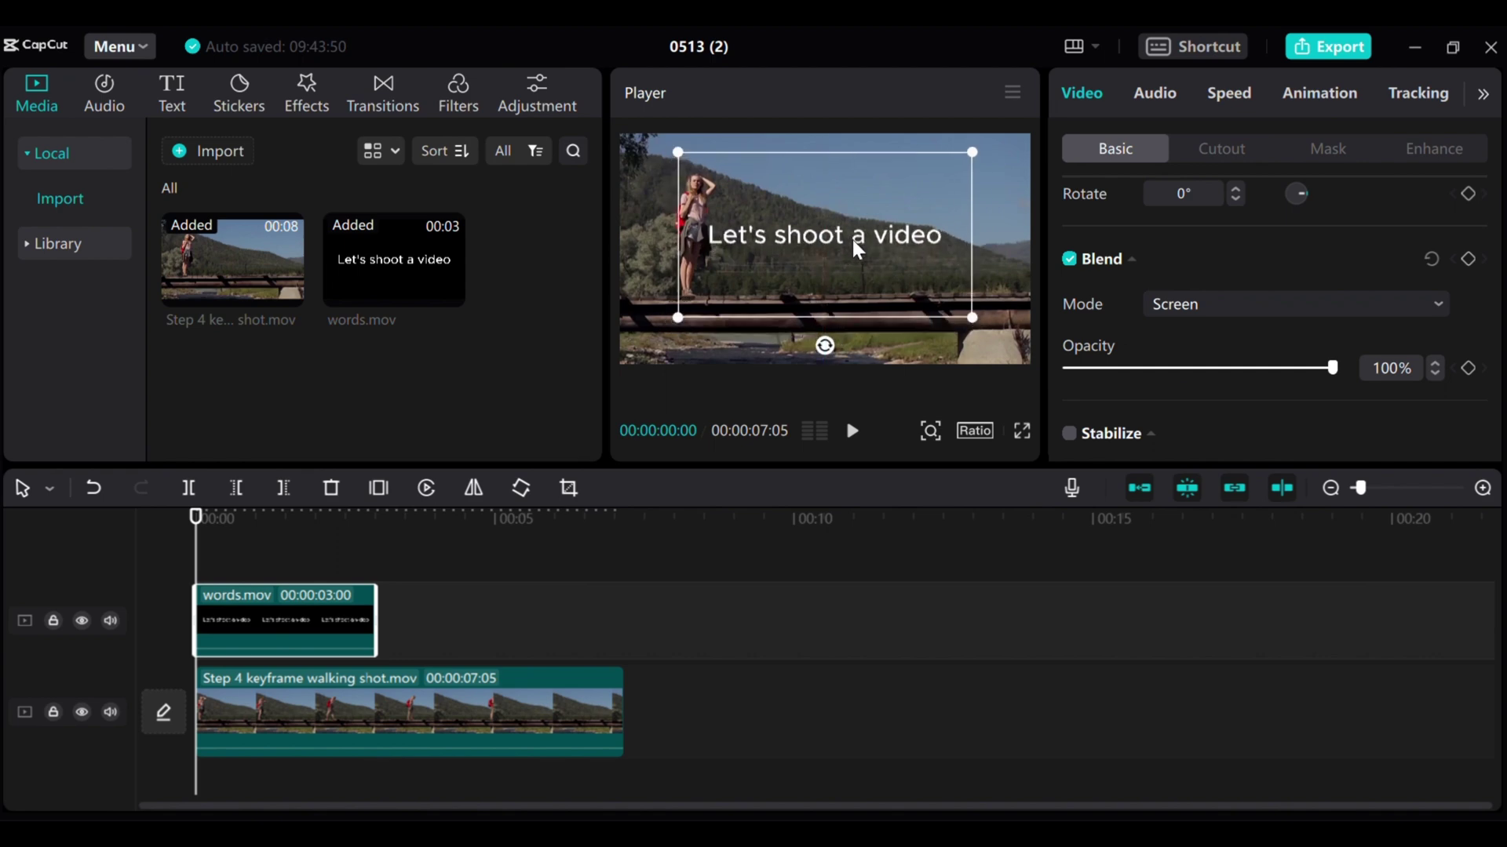
Apply a vertical Split mask to the title and keyframe it with the line shifted slightly right.
click(1330, 151)
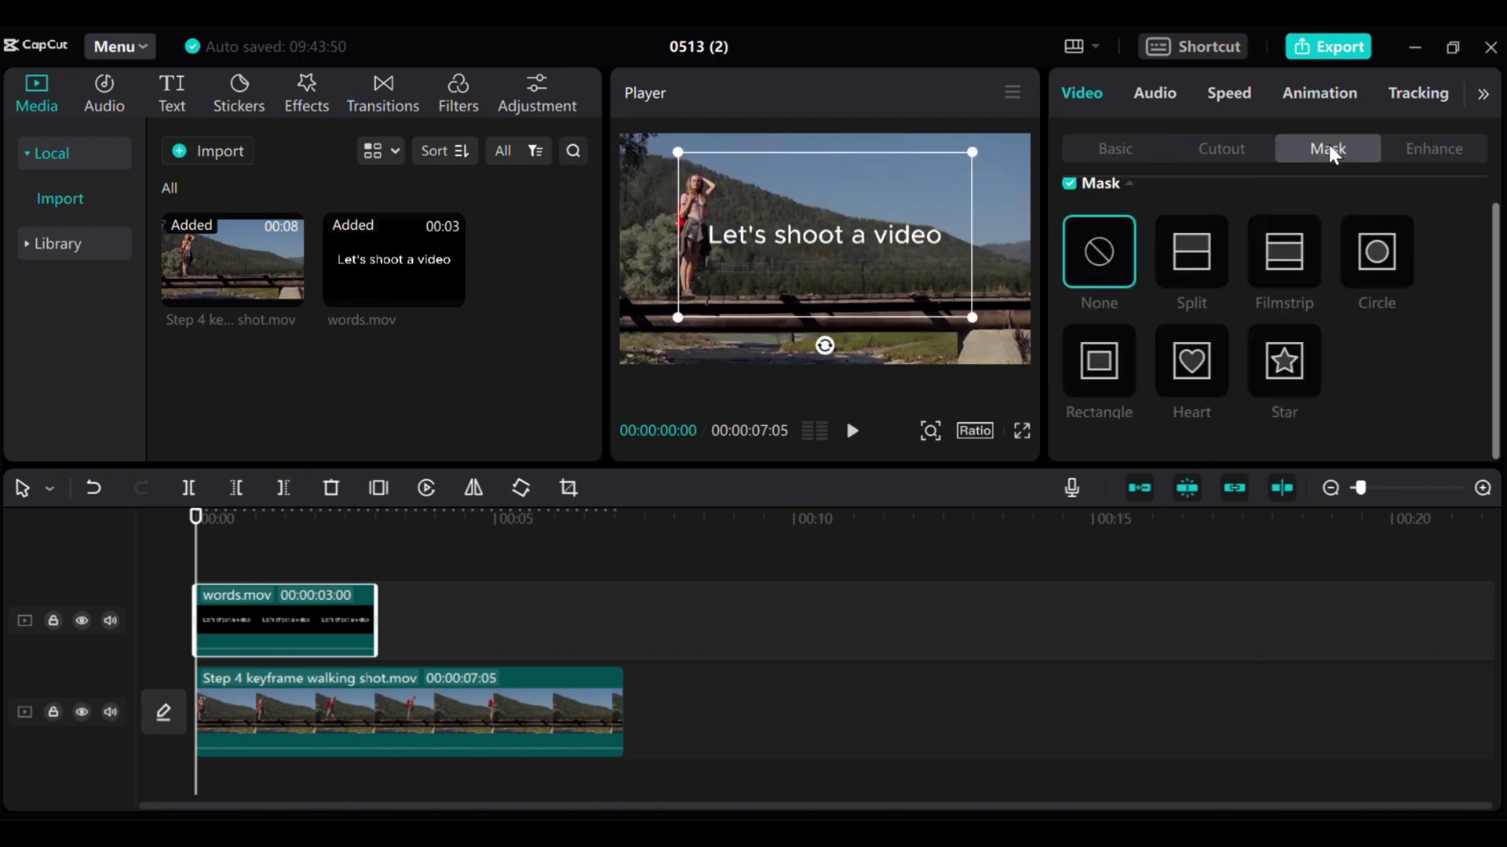
click(1191, 251)
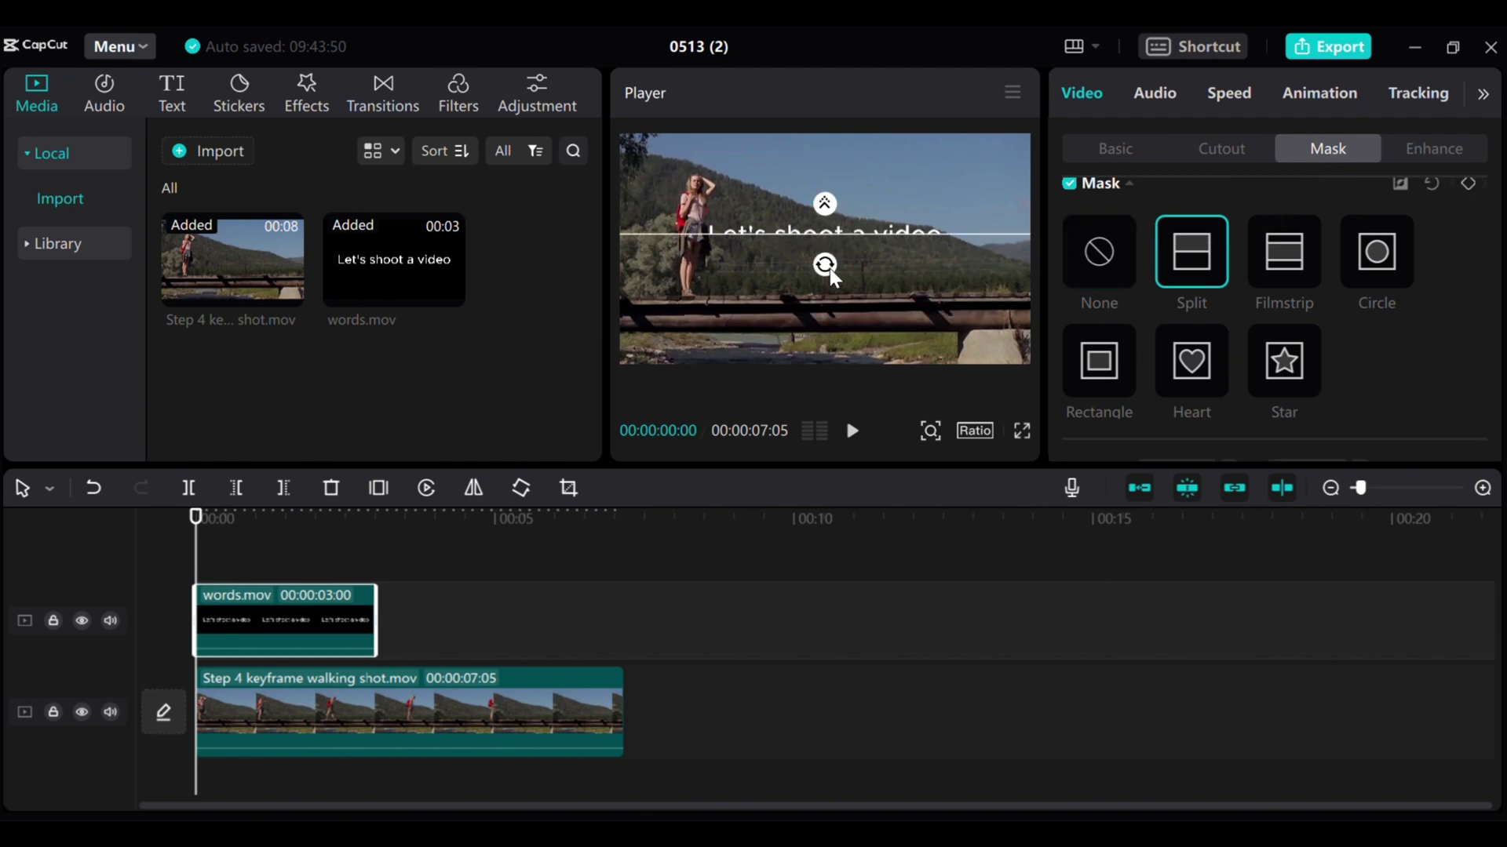
drag(826, 264, 854, 235)
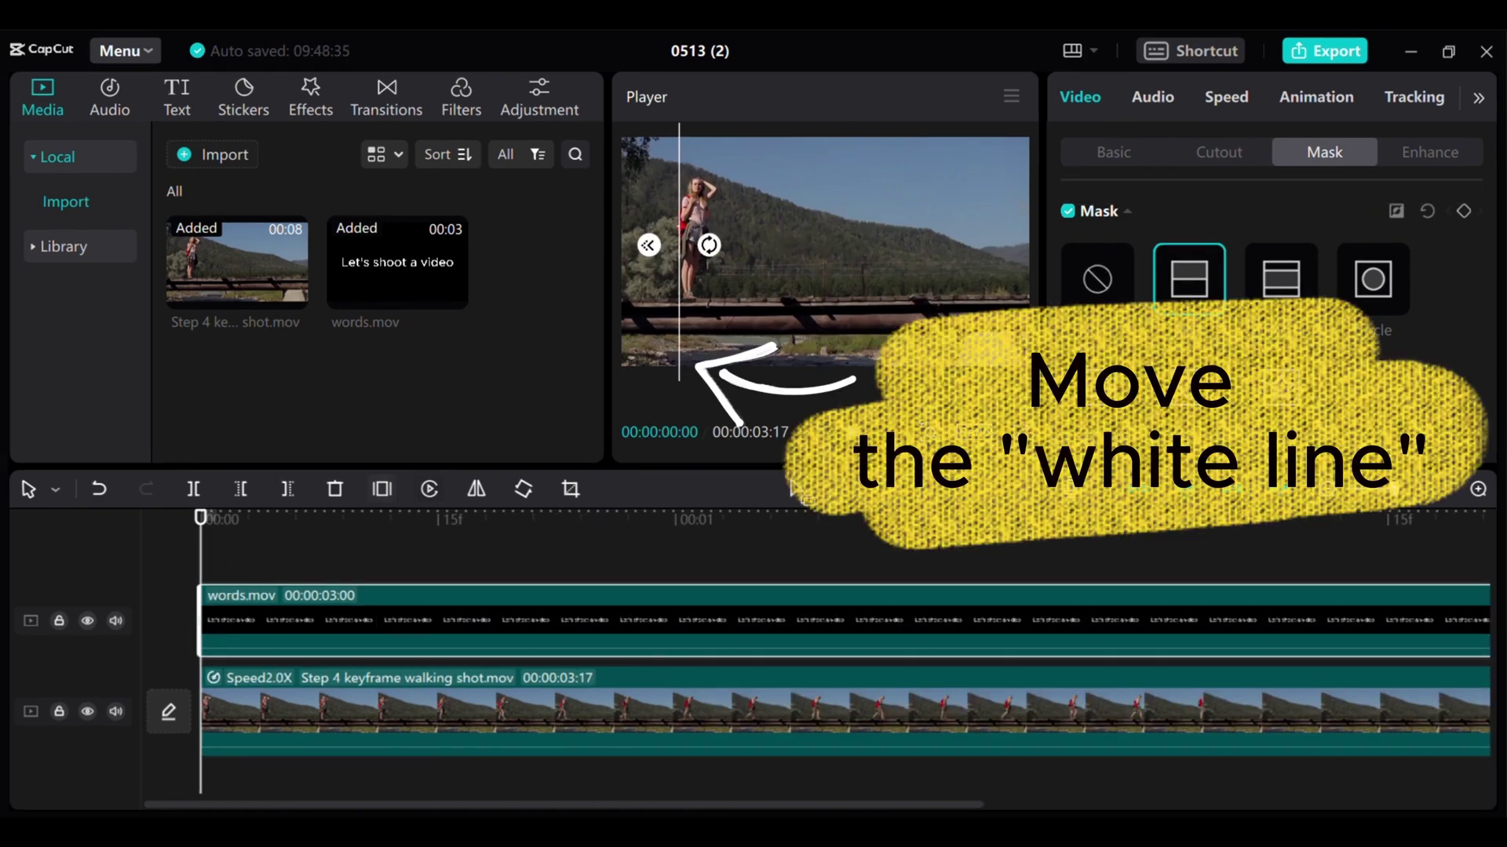
key(space)
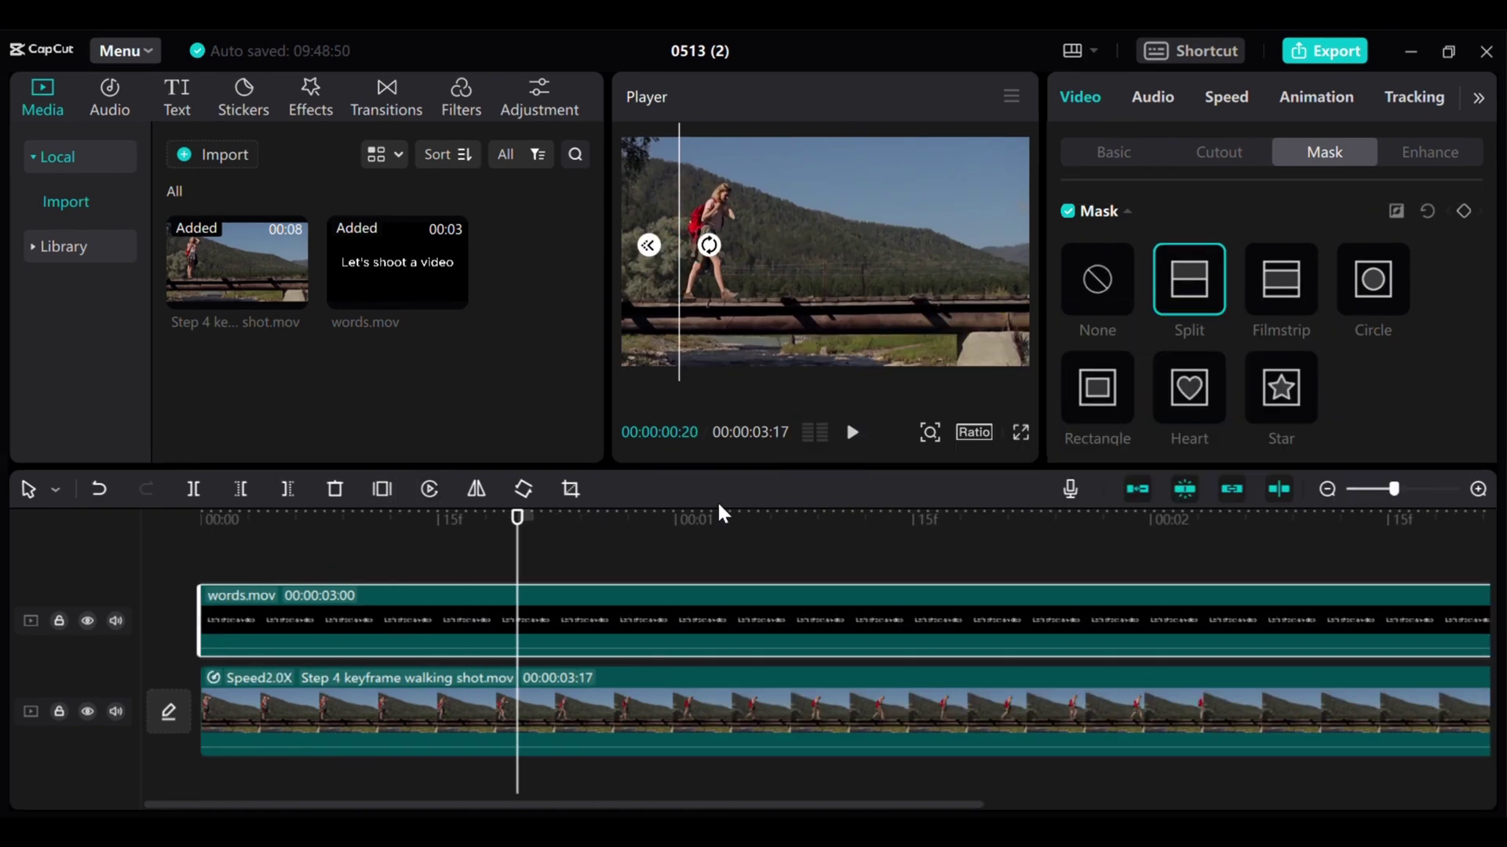
click(1463, 211)
drag(680, 258, 689, 259)
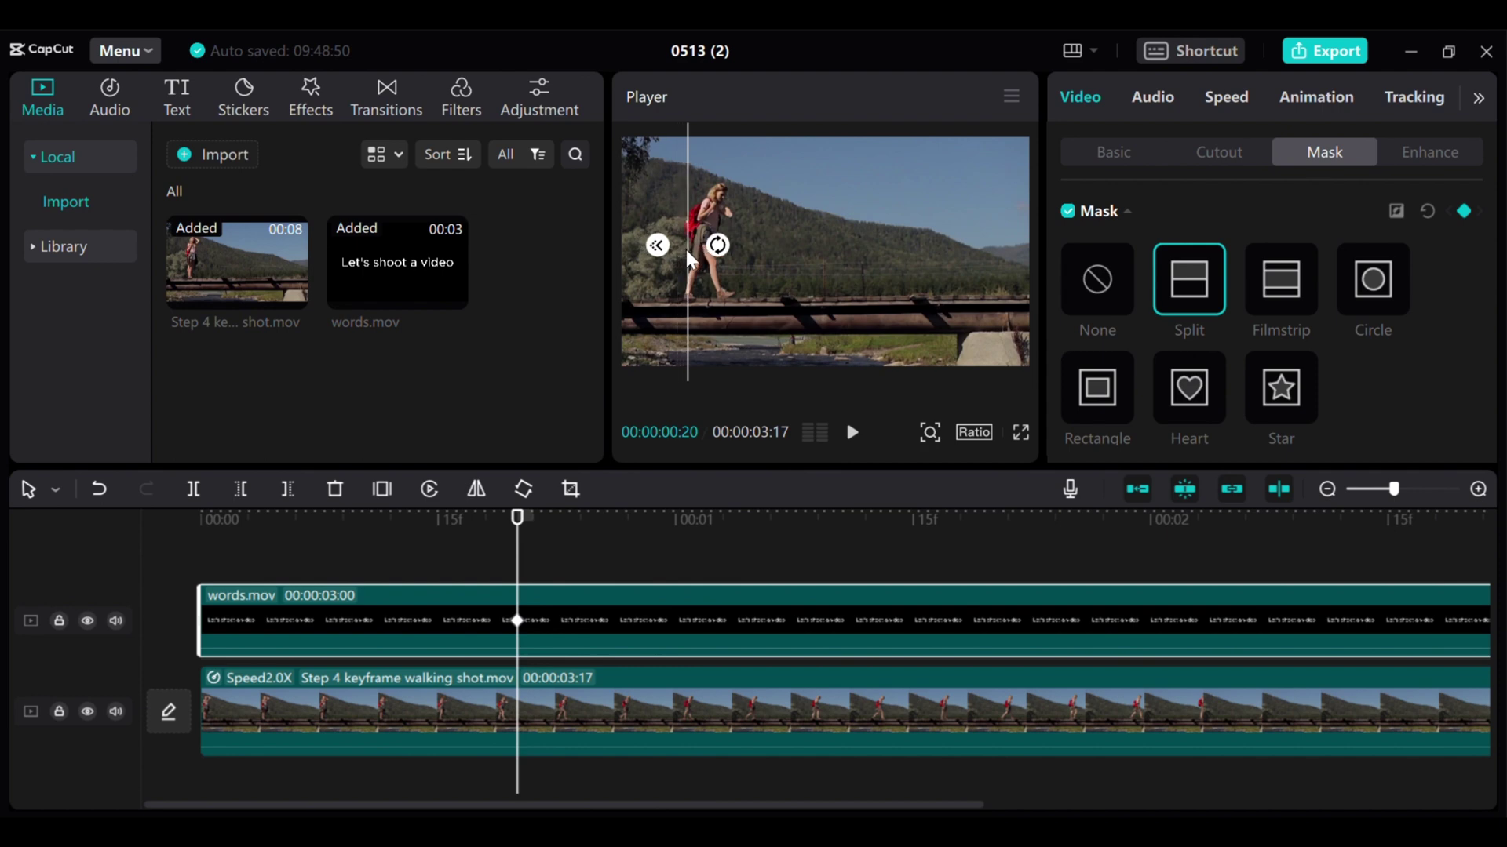
Add two more mask keyframes later on, moving the split line right to follow the hiker.
click(851, 438)
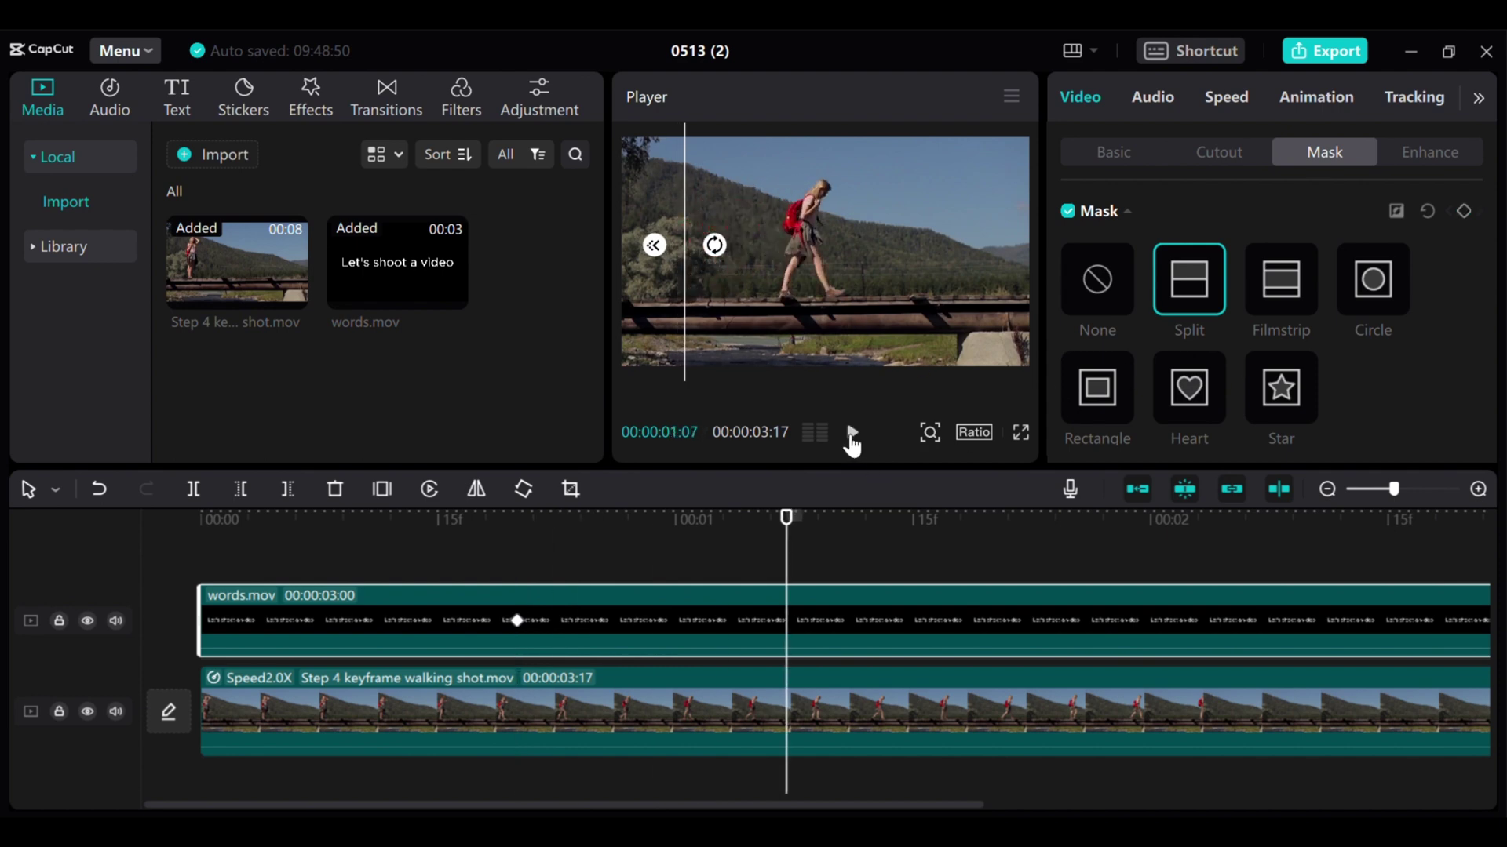
click(1463, 211)
drag(688, 259, 793, 262)
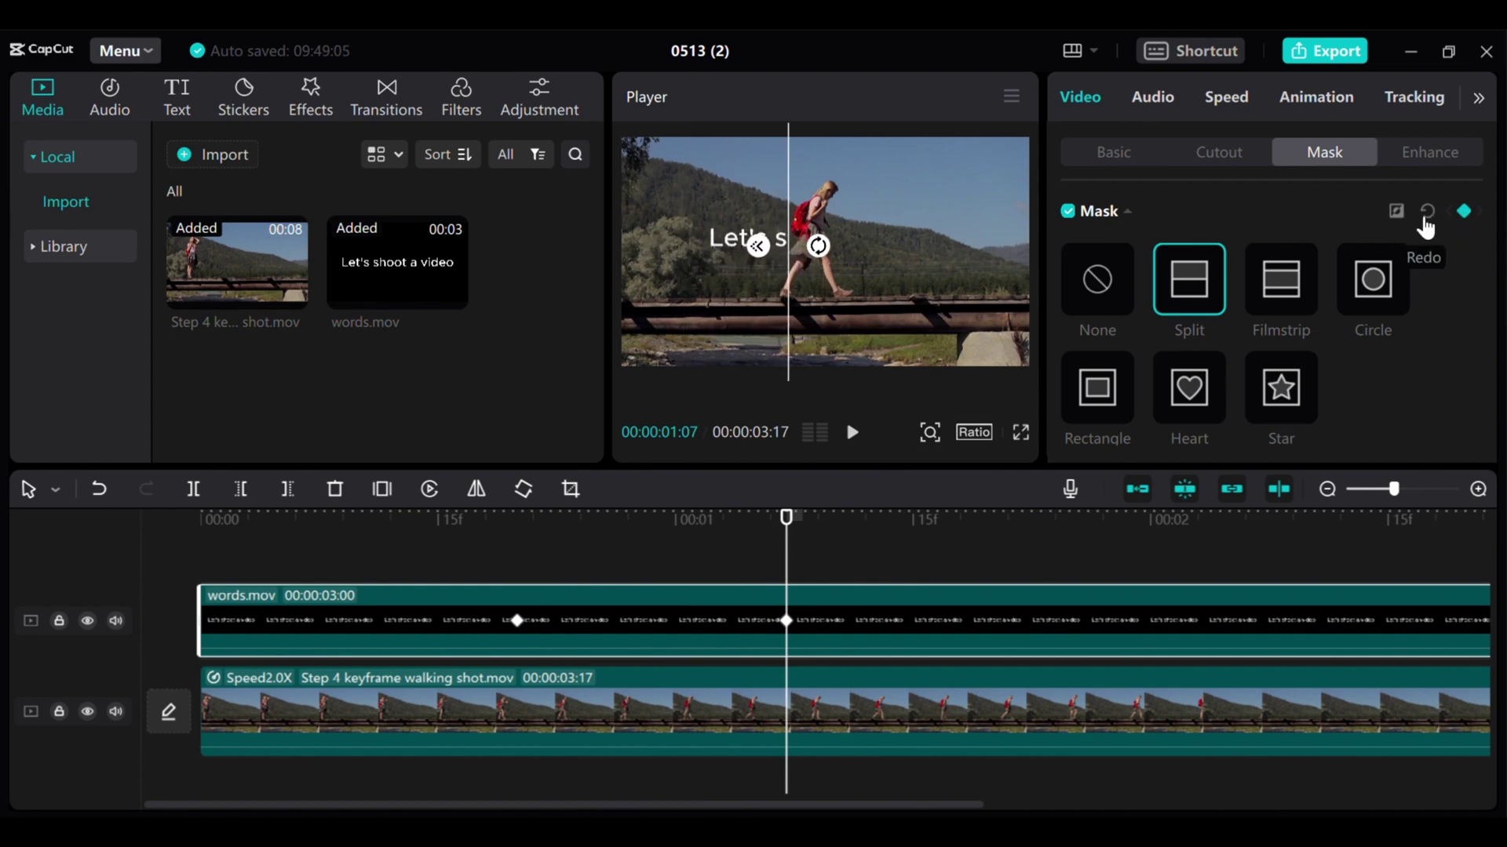
click(852, 433)
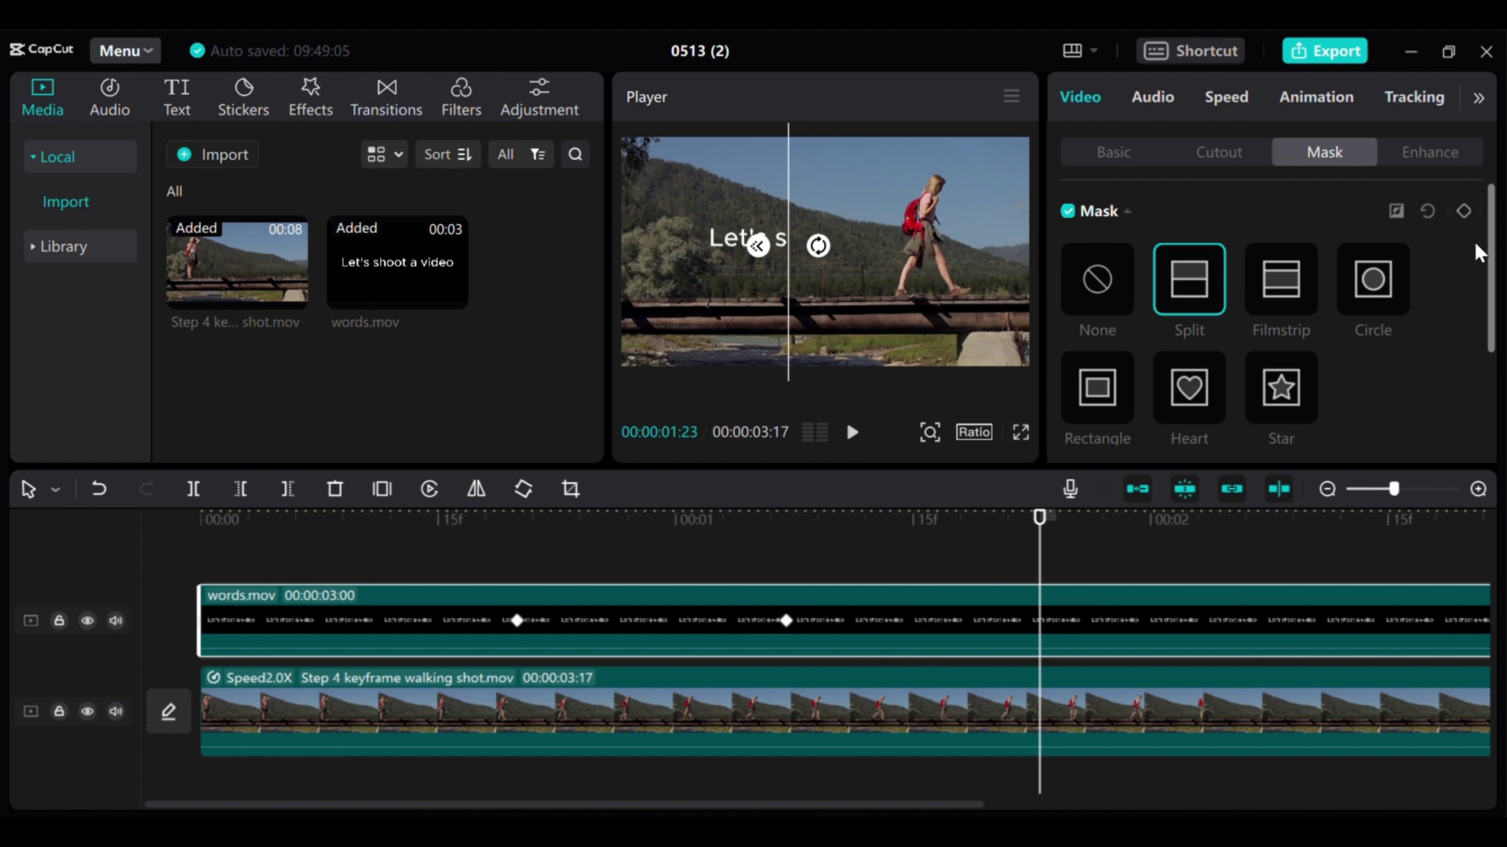
click(1464, 211)
drag(791, 249, 914, 252)
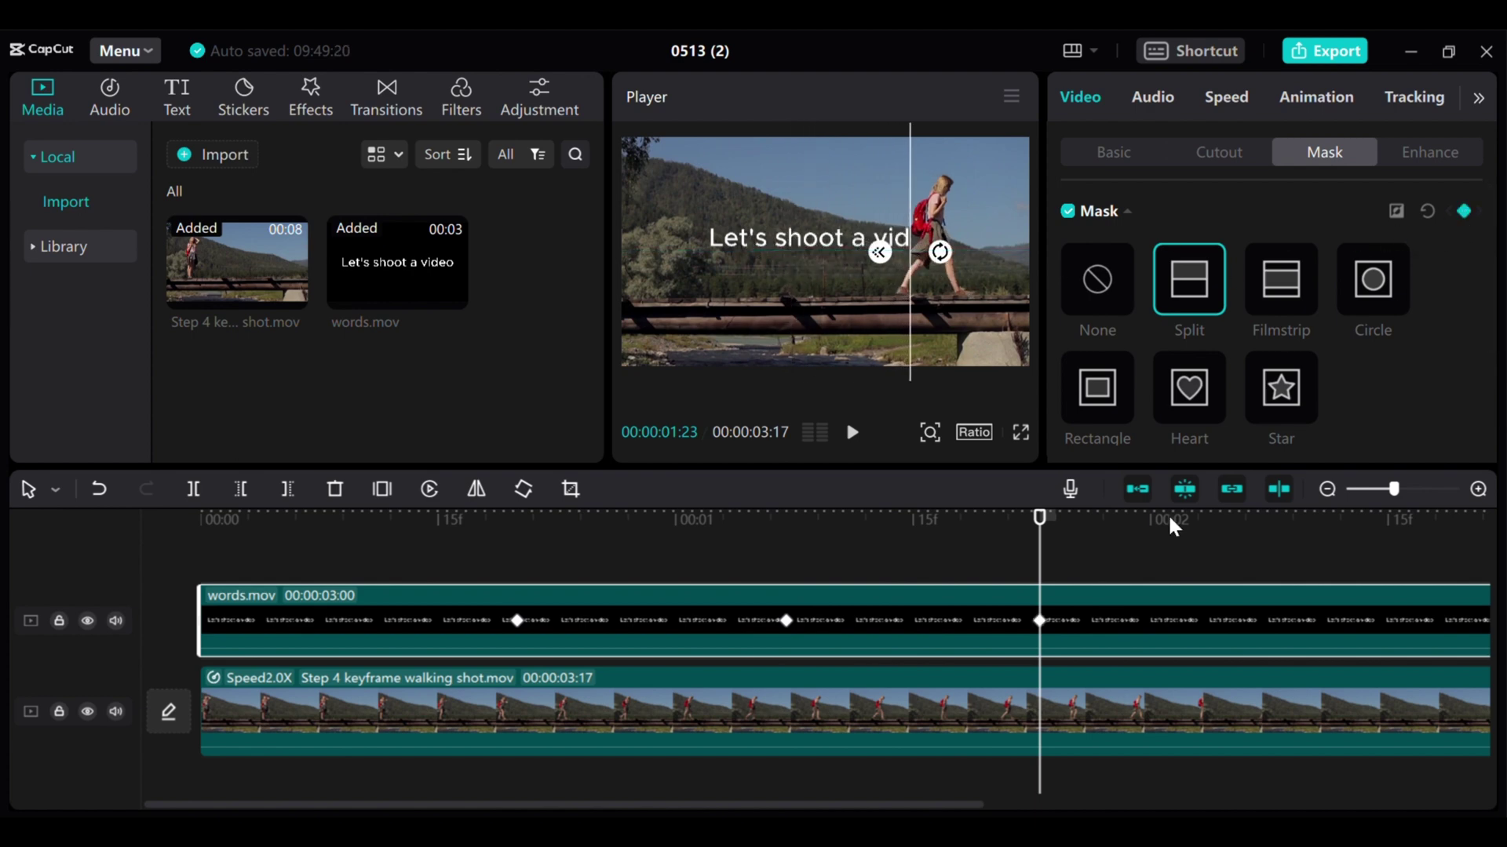
Add a final mask keyframe with the line moved right to reveal the full title.
click(852, 433)
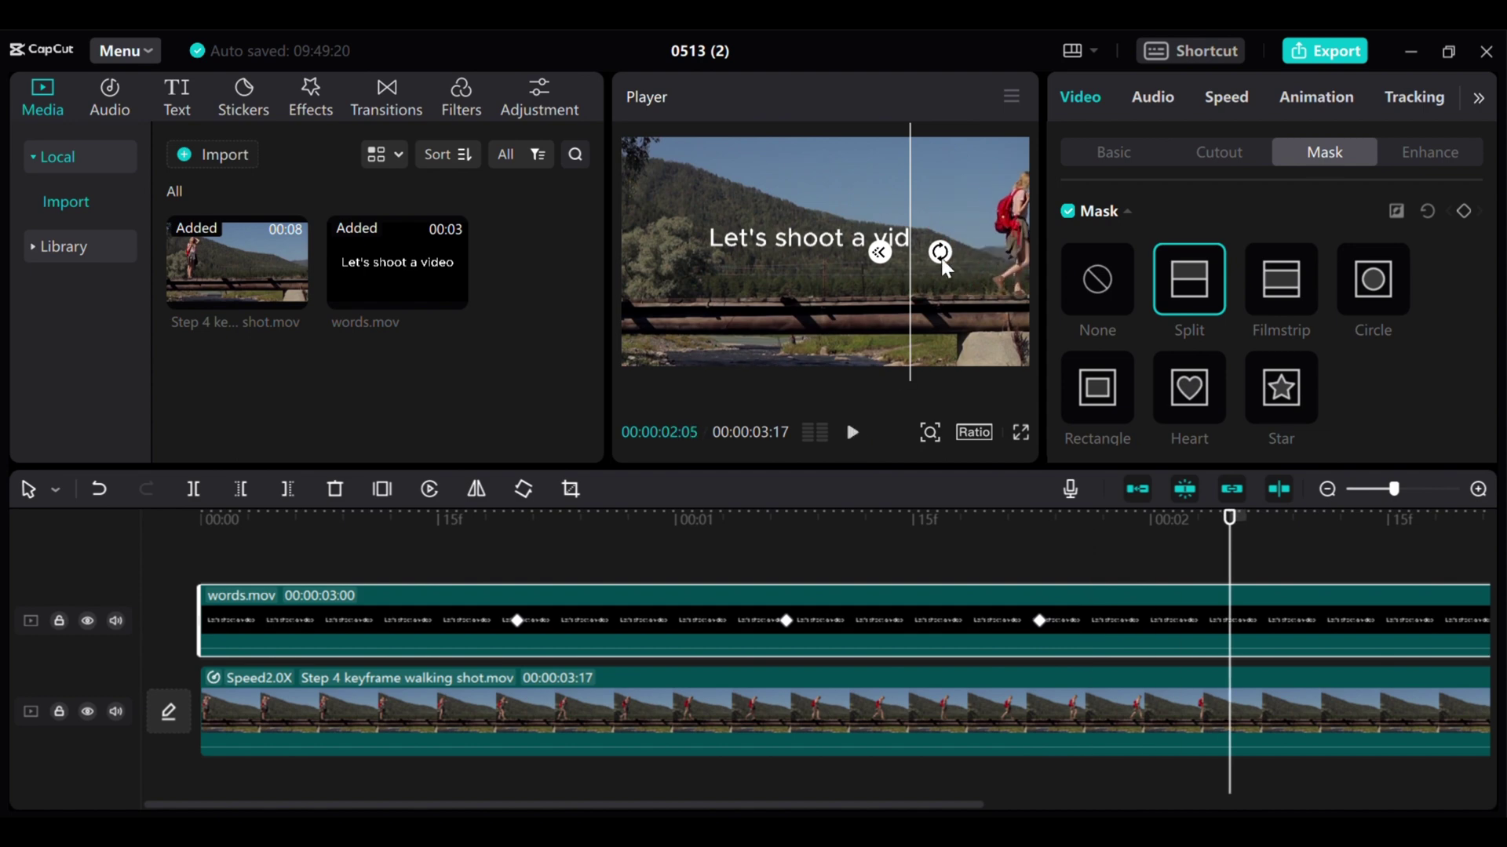
click(1464, 211)
click(922, 257)
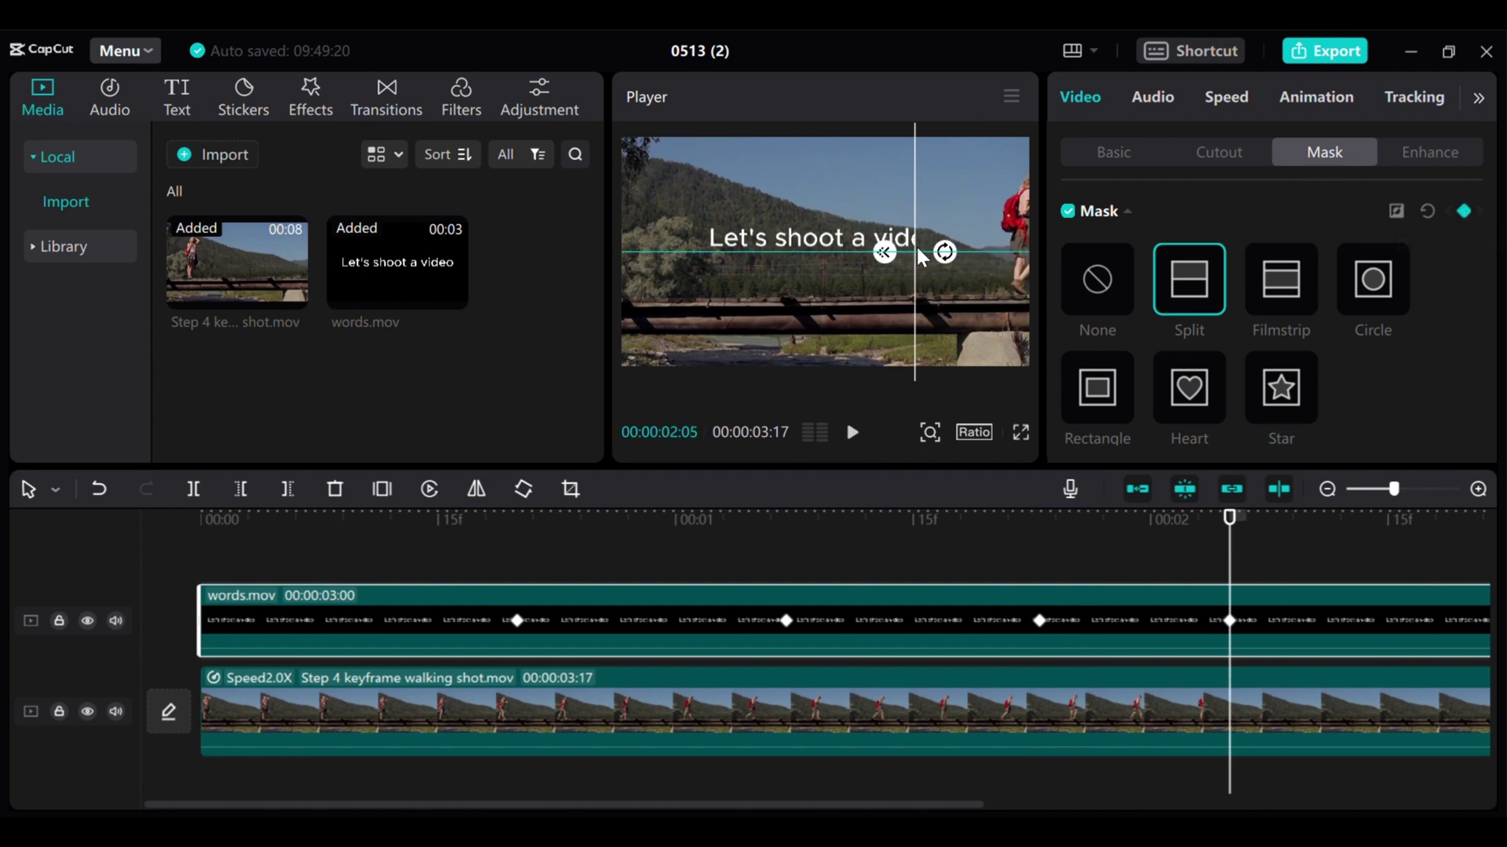
drag(922, 258, 979, 252)
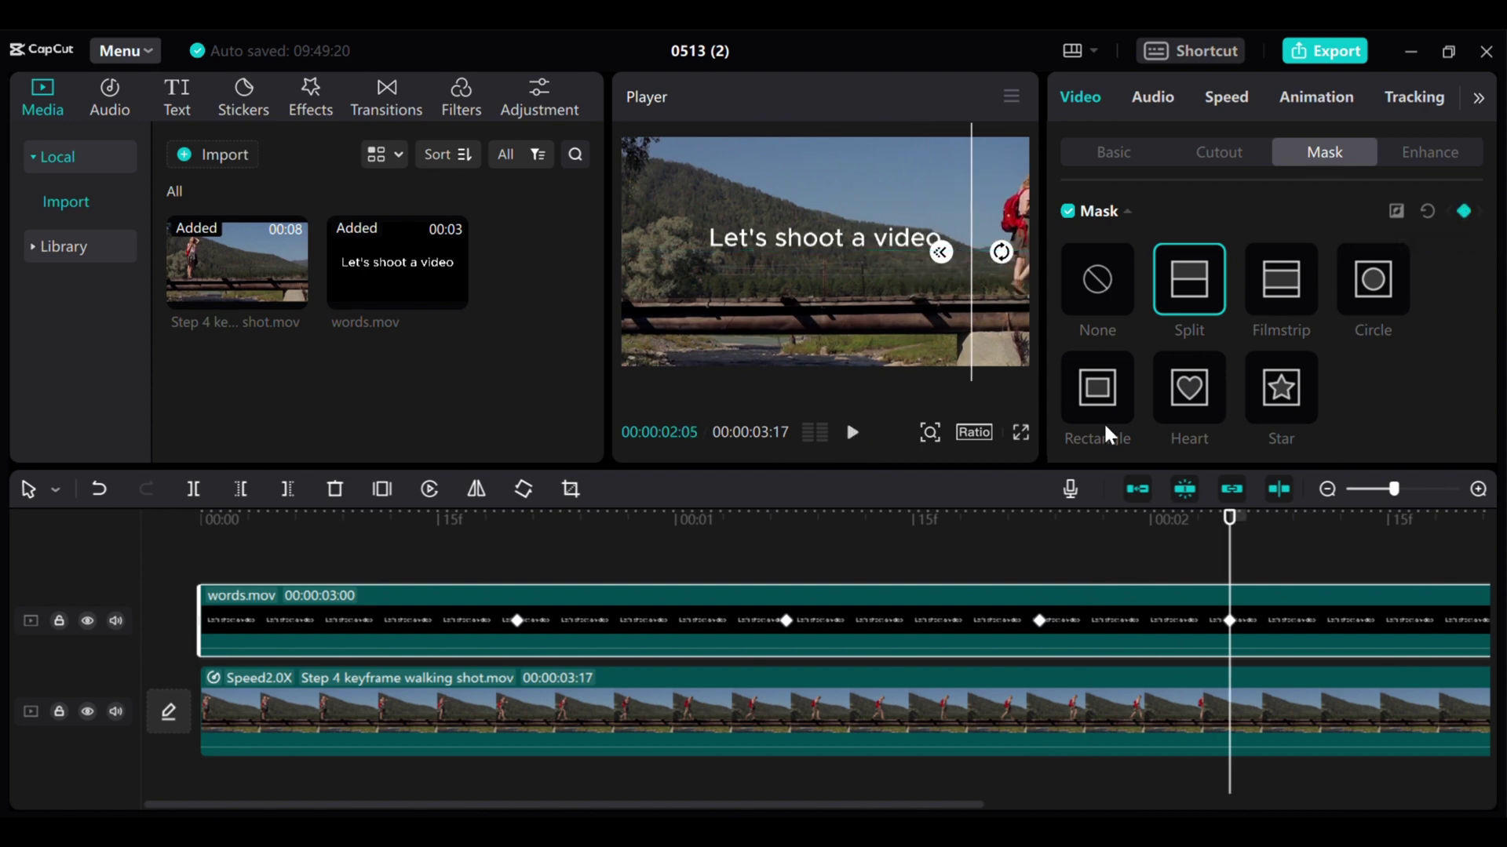
click(1327, 489)
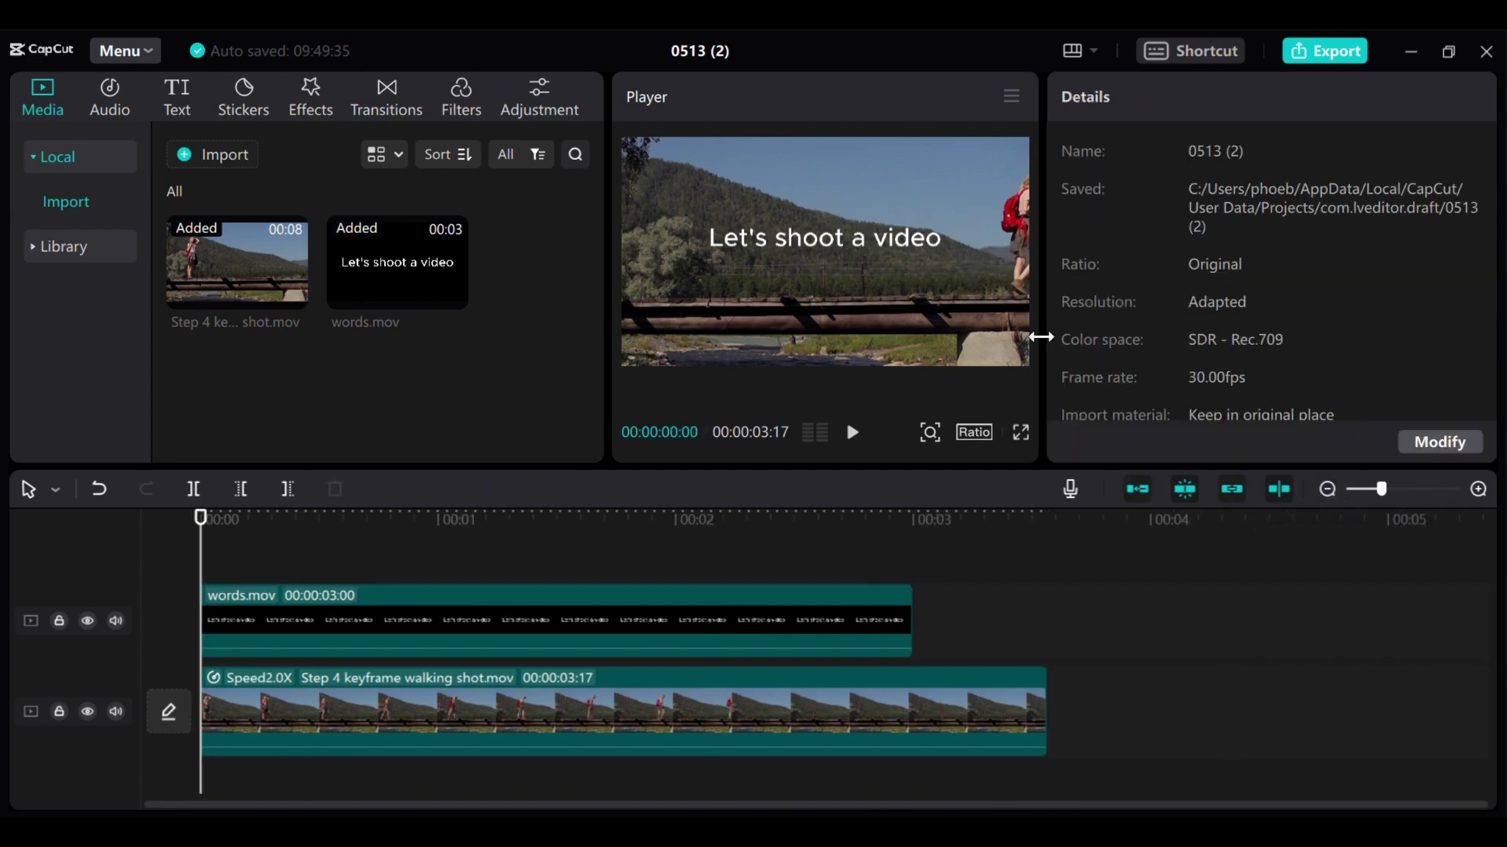
click(855, 438)
click(857, 439)
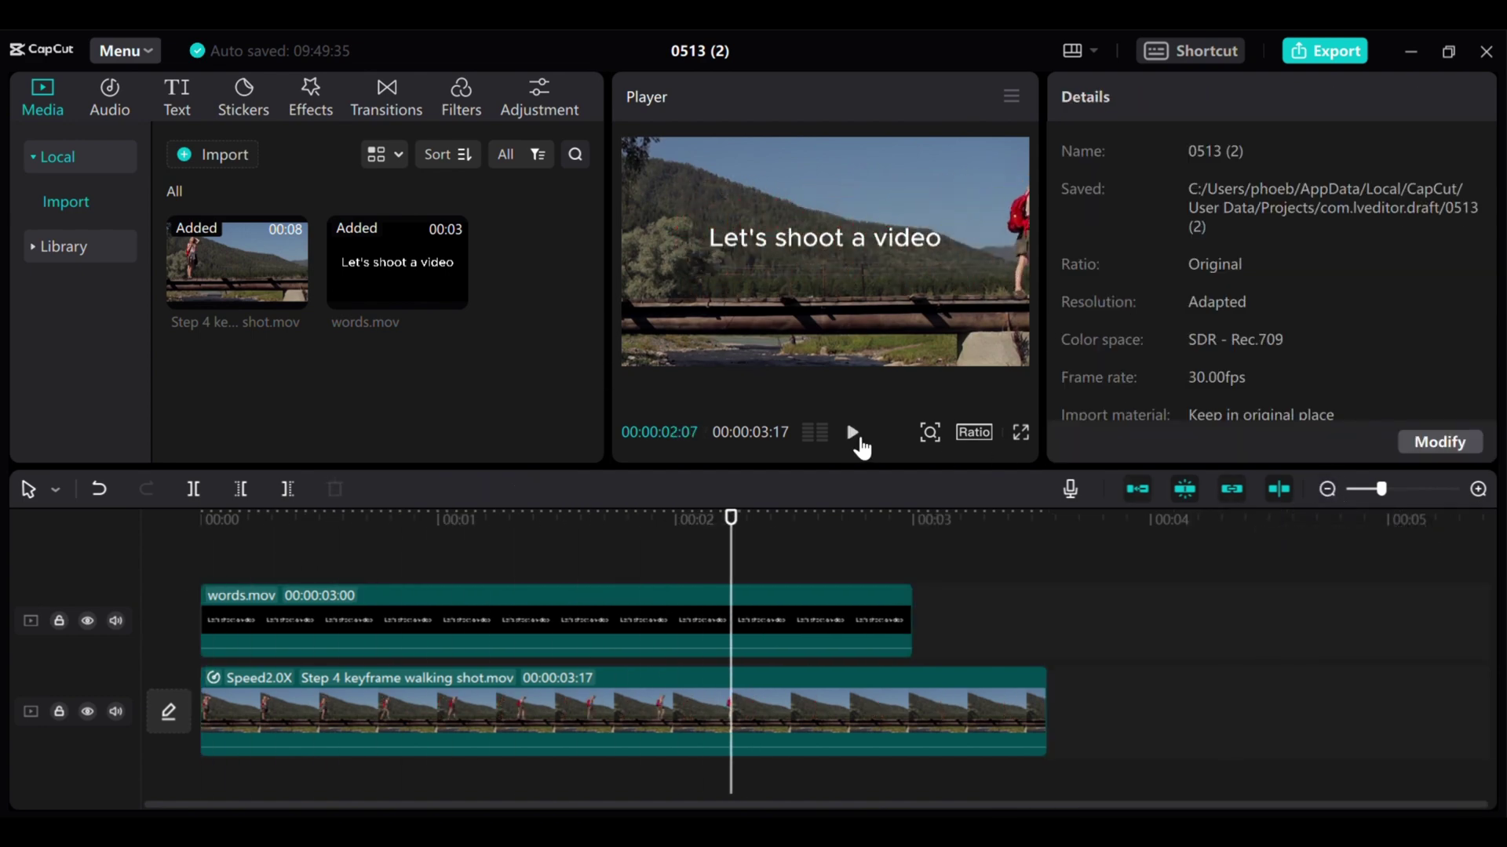